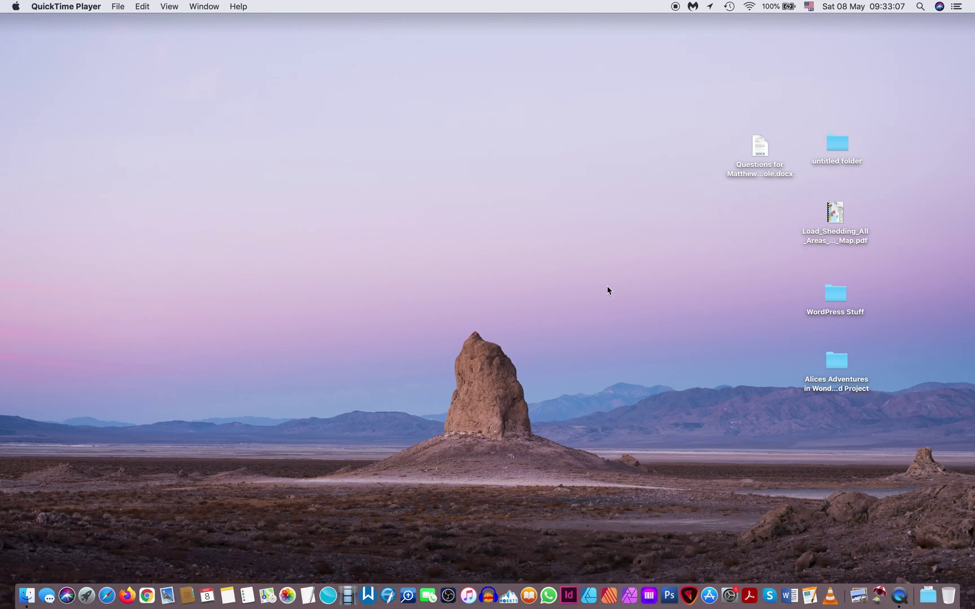
Launch Affinity Publisher in full screen with an empty workspace, without restoring the unsaved file
{"action": "left_click", "coordinate": [612, 582]}
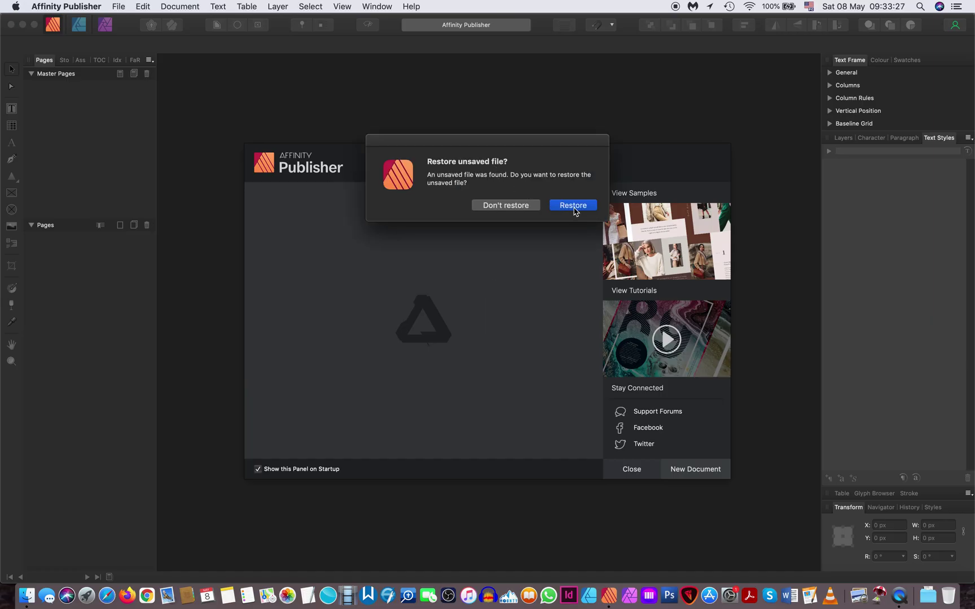
{"action": "left_click", "coordinate": [535, 207]}
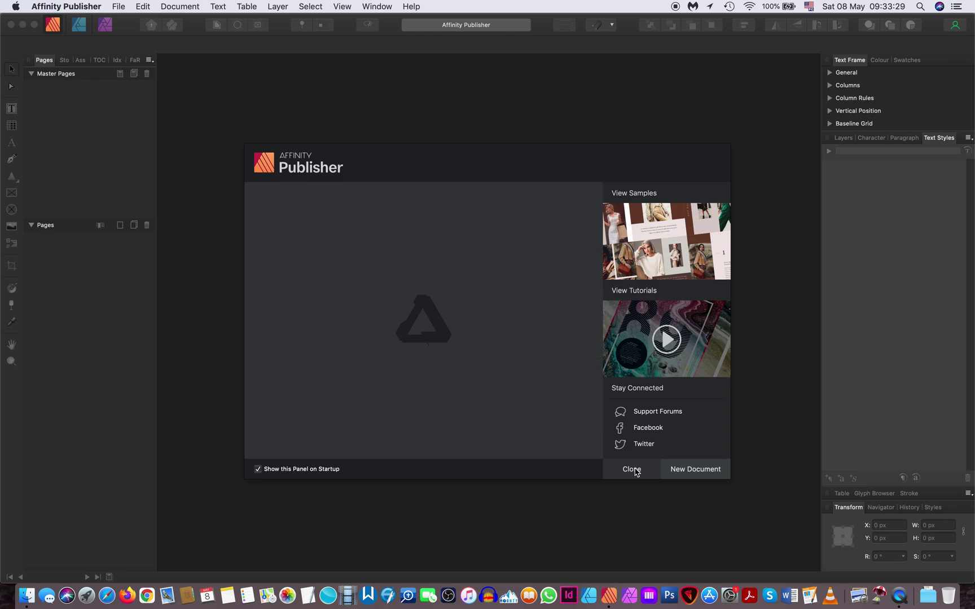
{"action": "left_click", "coordinate": [632, 470]}
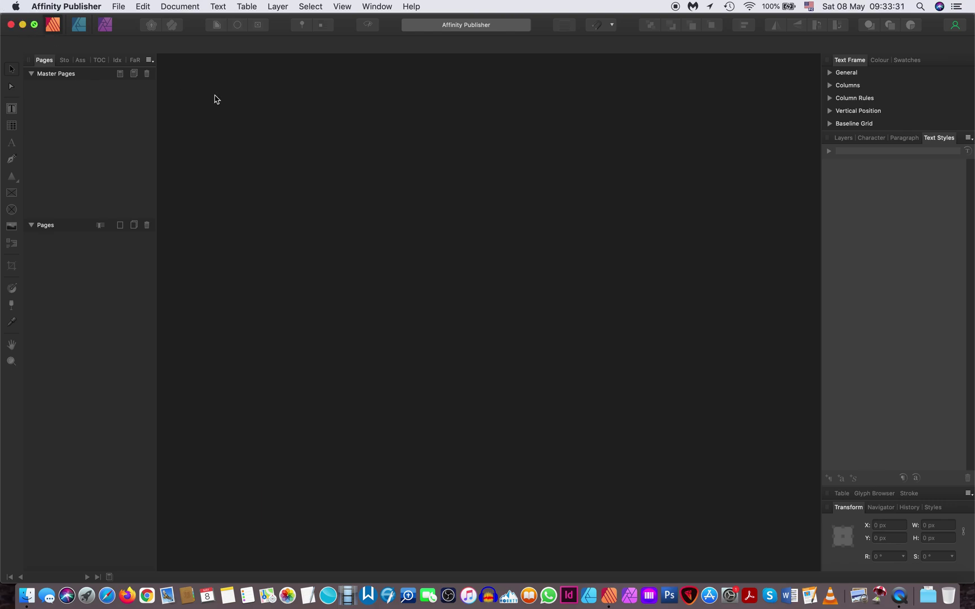
{"action": "key", "text": "ctrl+super+f"}
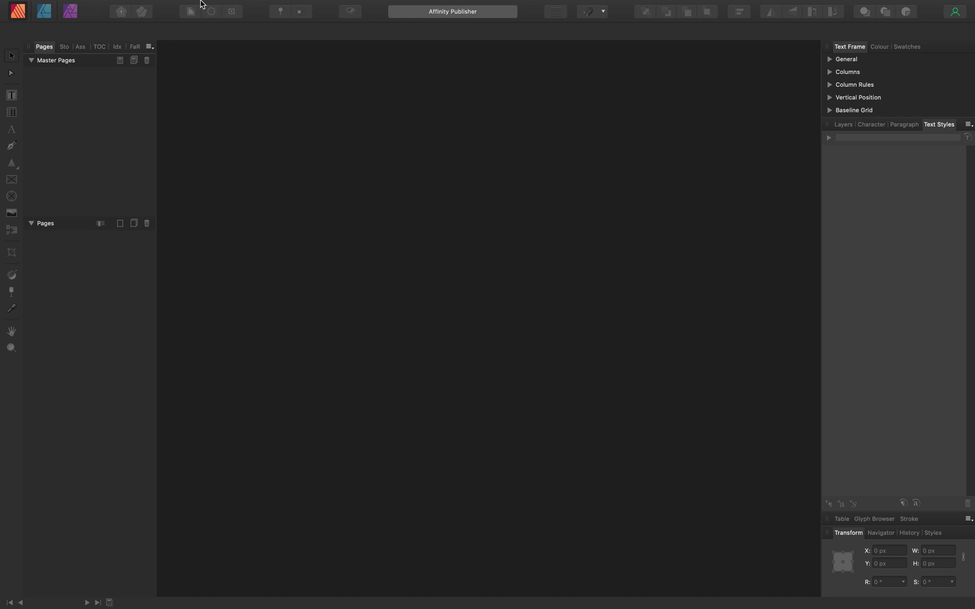
Create a press-ready A5 facing-pages document with a 23 mm inner margin, 18 mm other margins and 3 mm bleed
{"action": "mouse_move", "coordinate": [97, 2]}
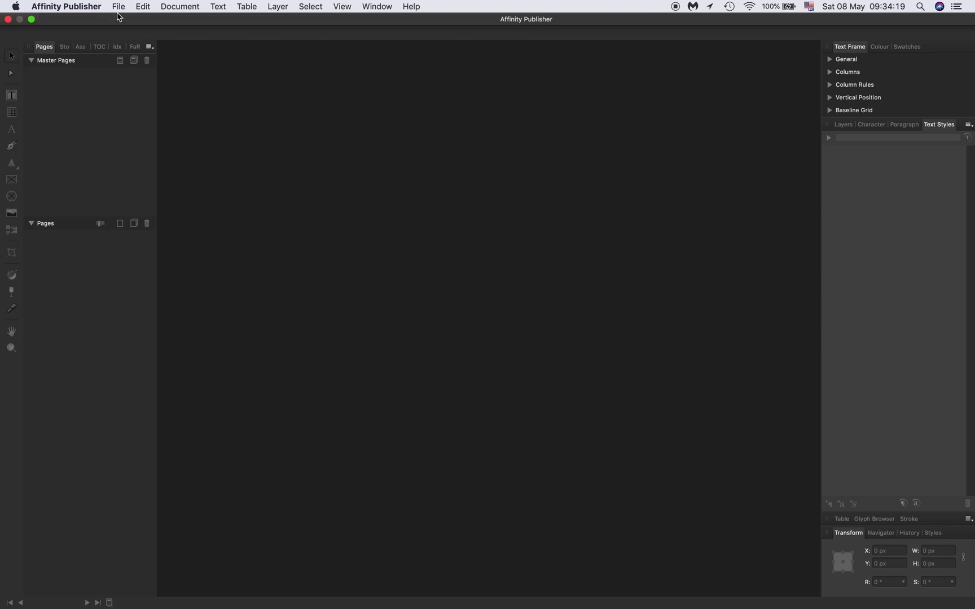
{"action": "left_click", "coordinate": [119, 7]}
{"action": "left_click", "coordinate": [125, 21]}
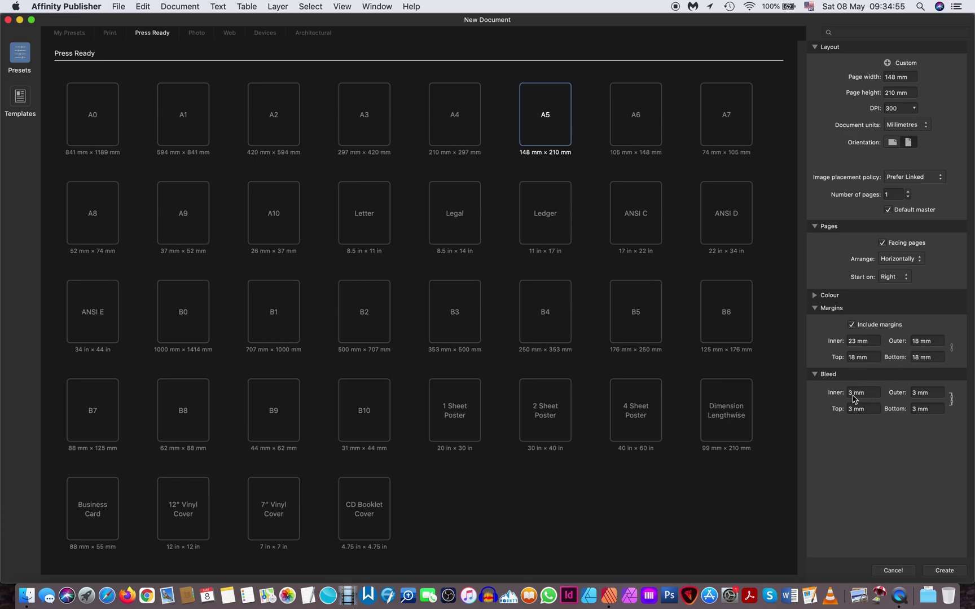
{"action": "left_click", "coordinate": [945, 571]}
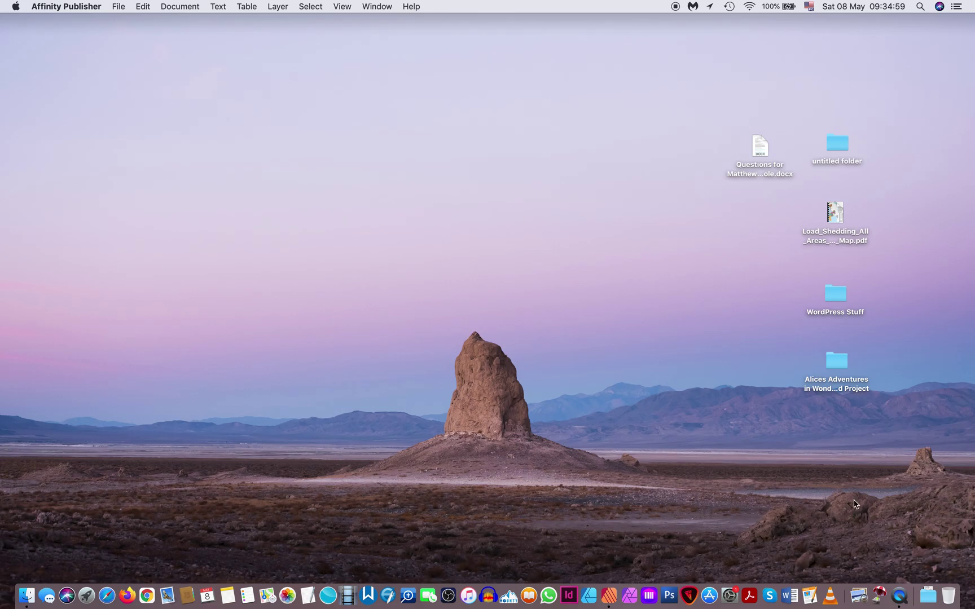
Return to the new Affinity Publisher document and detach and delete all of its text styles
{"action": "left_click", "coordinate": [609, 589]}
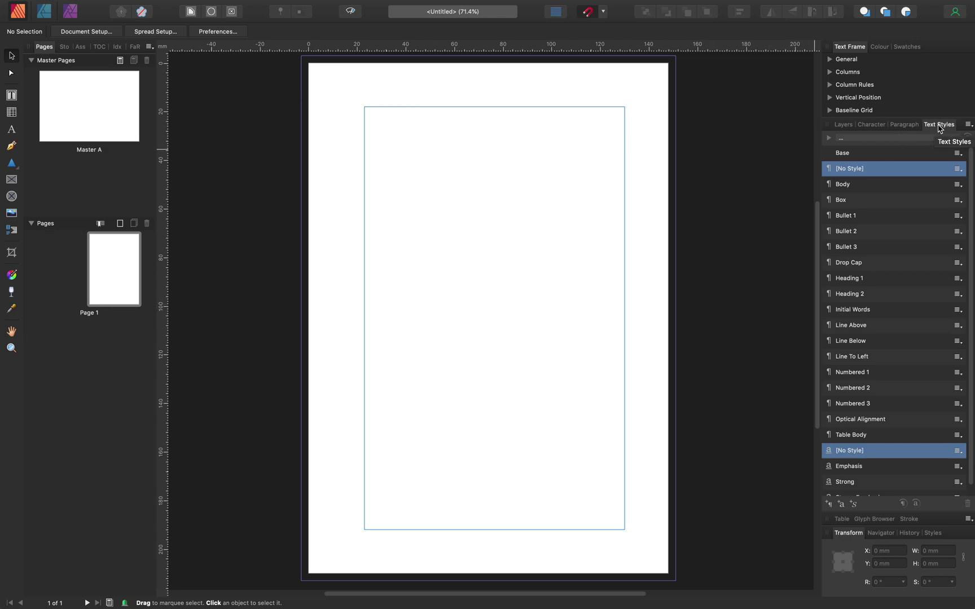
{"action": "left_click", "coordinate": [968, 125]}
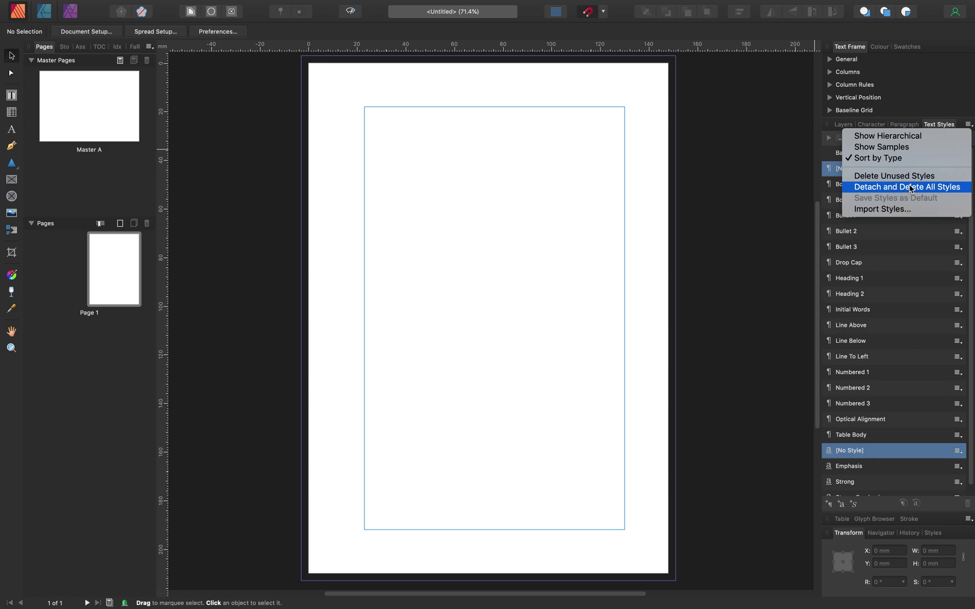
{"action": "left_click", "coordinate": [927, 186]}
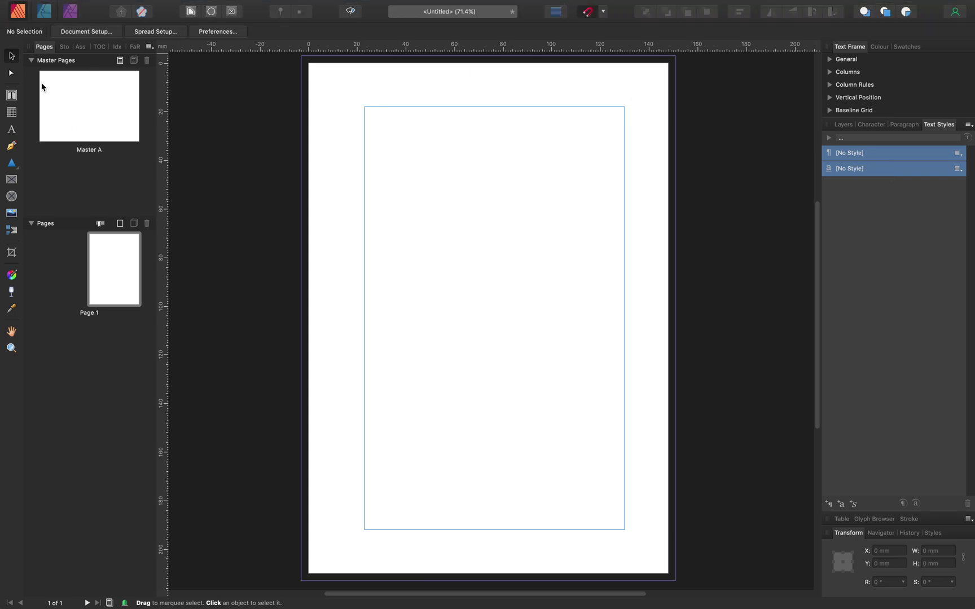
On Master A, add horizontal guides at about 13.4 mm above the text area and about 196.8 mm below it
{"action": "double_click", "coordinate": [93, 109]}
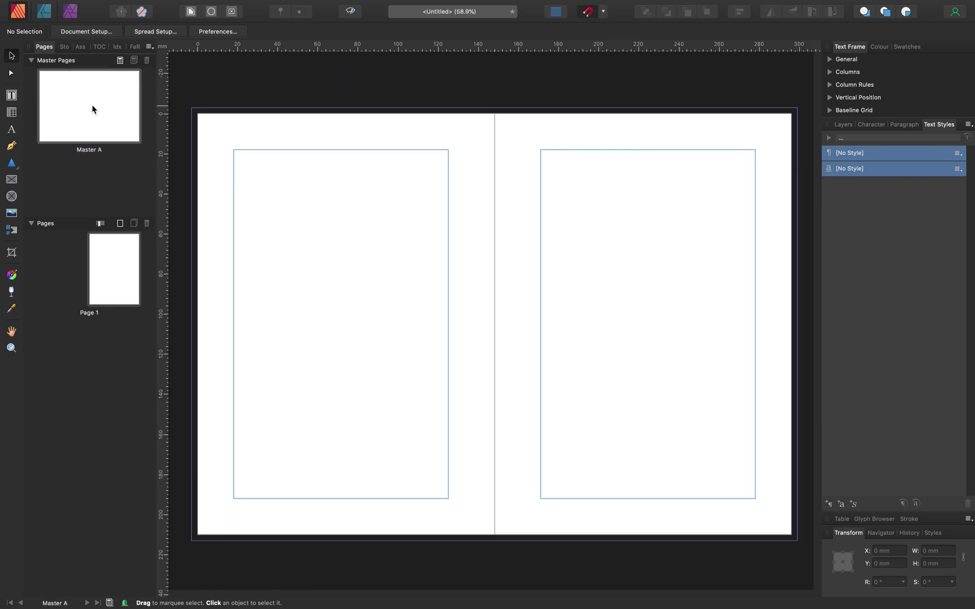
{"action": "left_click_drag", "start_coordinate": [537, 51], "coordinate": [553, 140]}
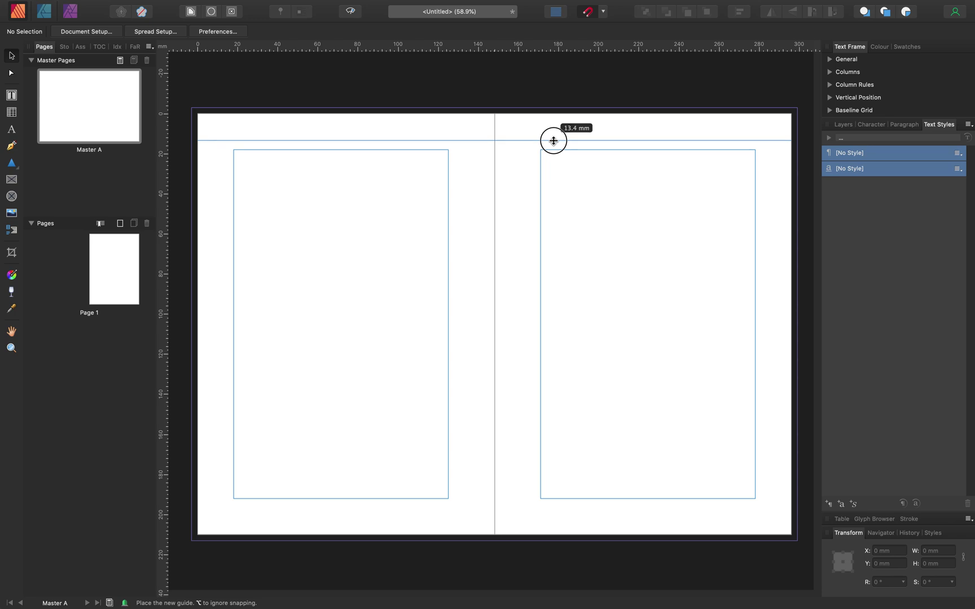
{"action": "left_click_drag", "start_coordinate": [553, 140], "coordinate": [554, 140]}
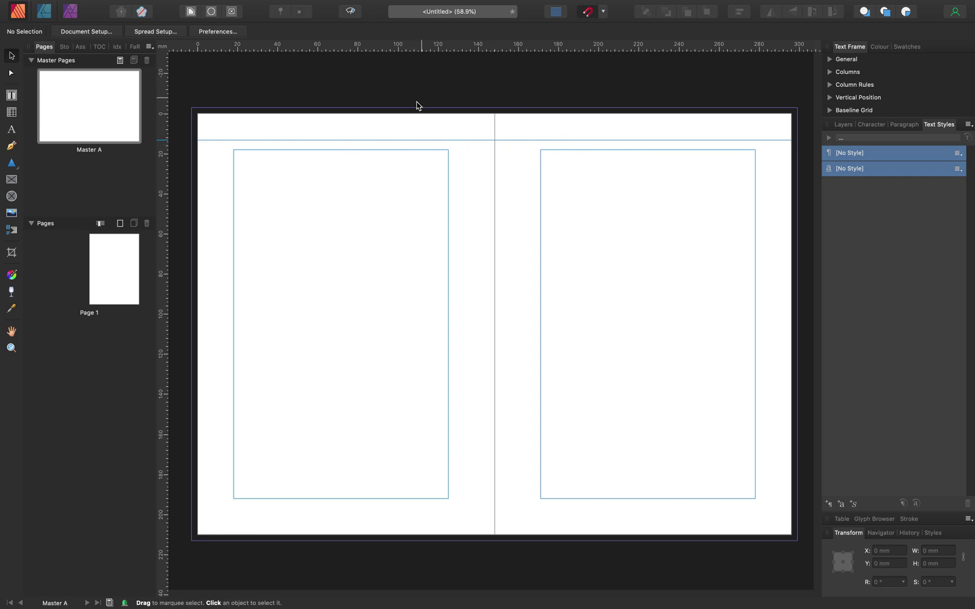
{"action": "left_click", "coordinate": [496, 48]}
{"action": "left_click_drag", "start_coordinate": [496, 48], "coordinate": [563, 508]}
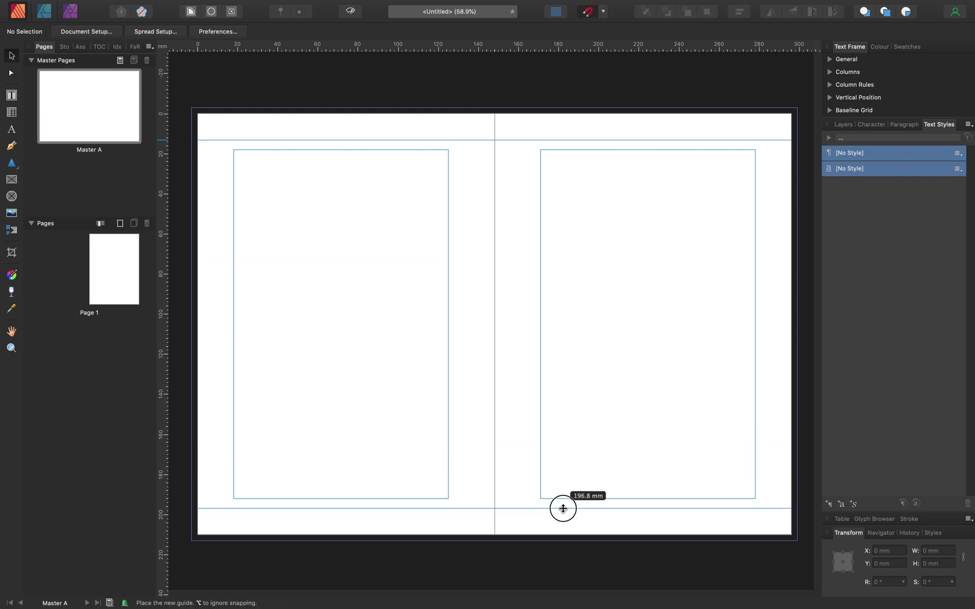
{"action": "left_click_drag", "start_coordinate": [563, 508], "coordinate": [563, 509]}
Add vertical guides along the inner and outer margins of both pages of Master A
{"action": "left_click_drag", "start_coordinate": [163, 106], "coordinate": [541, 179]}
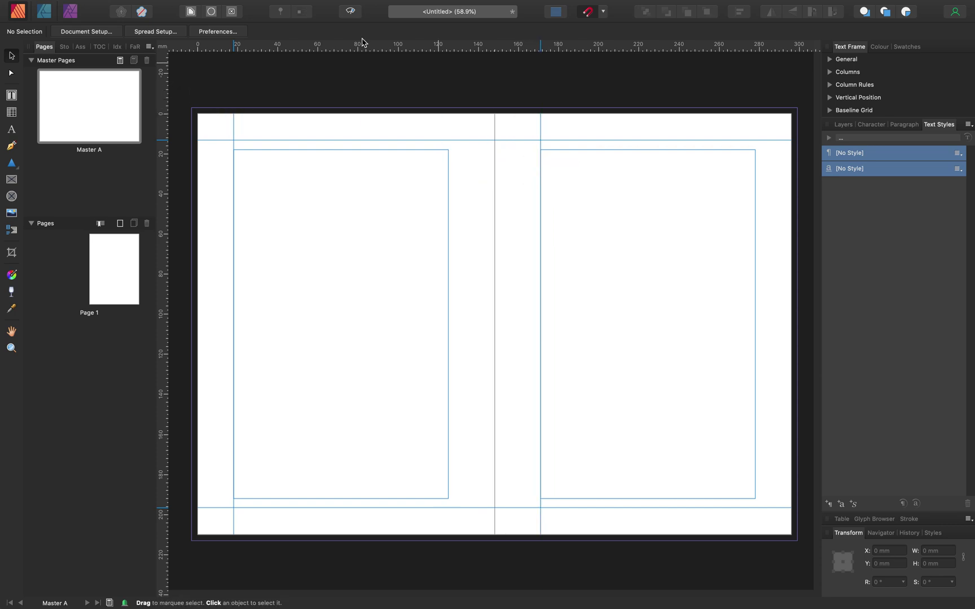
{"action": "left_click_drag", "start_coordinate": [162, 96], "coordinate": [448, 163]}
{"action": "left_click_drag", "start_coordinate": [162, 112], "coordinate": [754, 238]}
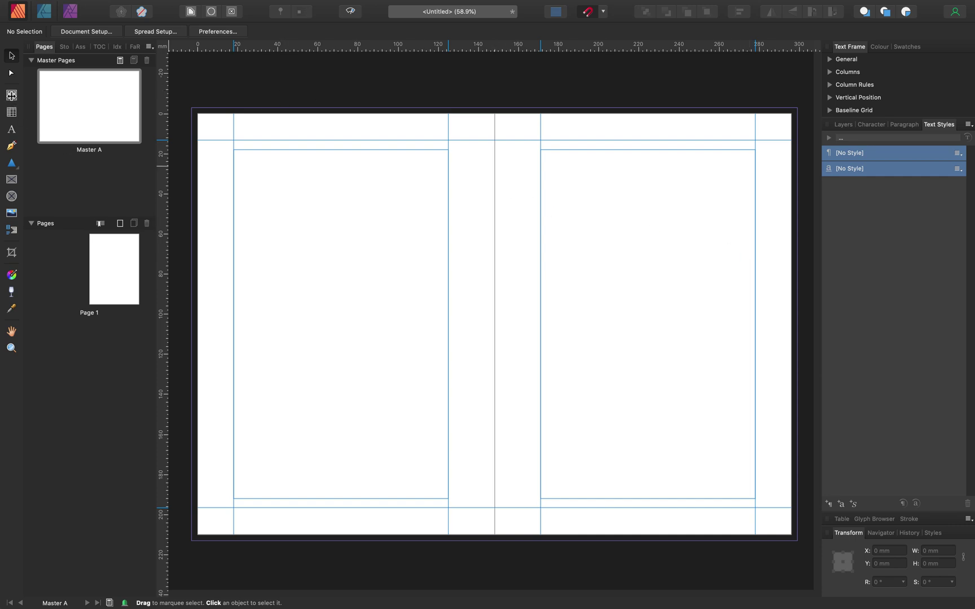
Draw a header text frame about 107 mm wide and 5.2 mm high, resting on the left page's upper guide
{"action": "left_click", "coordinate": [12, 95]}
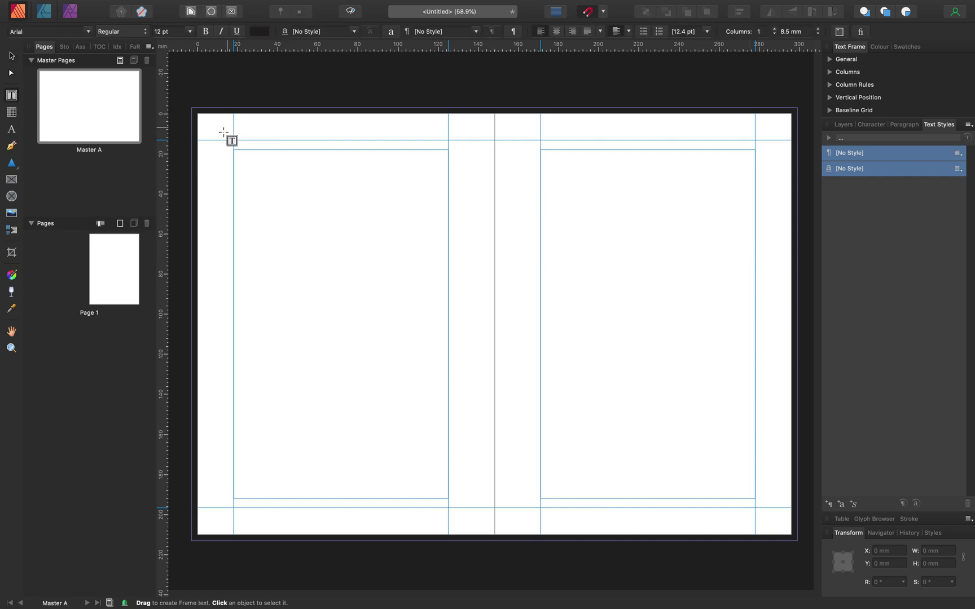
{"action": "left_click_drag", "start_coordinate": [232, 131], "coordinate": [450, 139]}
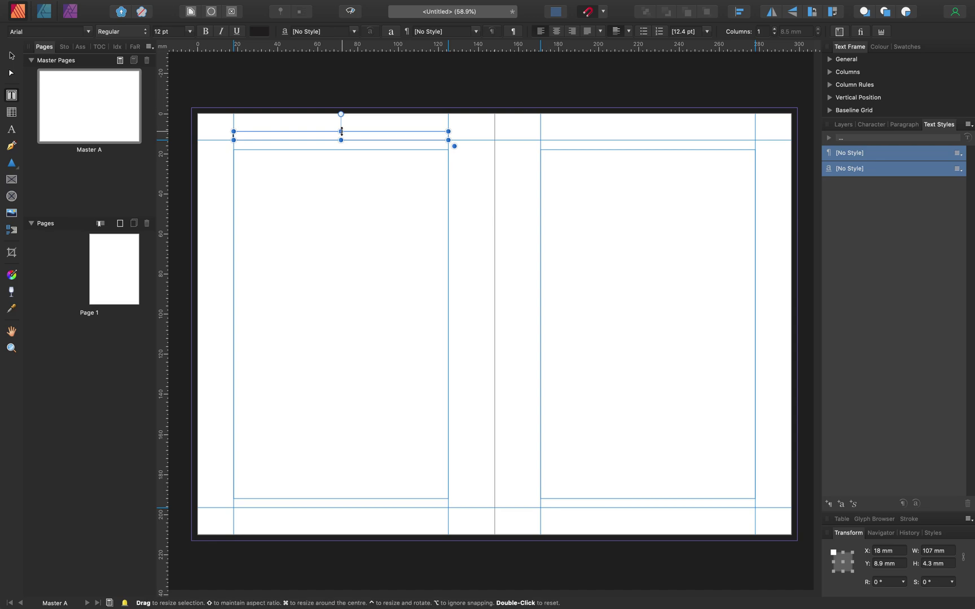
{"action": "left_click_drag", "start_coordinate": [341, 132], "coordinate": [346, 130]}
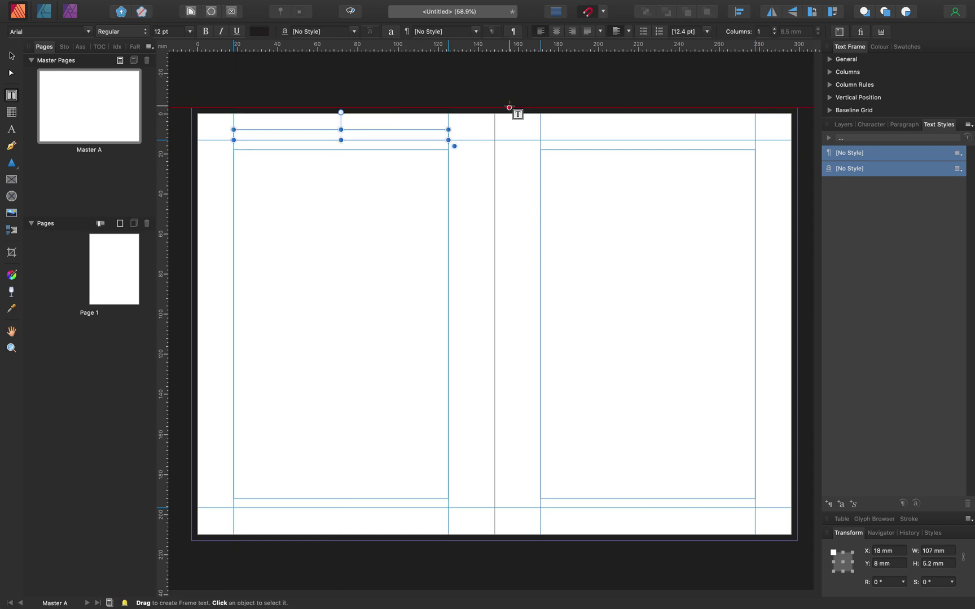
Format the left header as centred Adobe Caslon Pro Semibold Italic and enter "Book Title" in it
{"action": "left_click", "coordinate": [89, 32]}
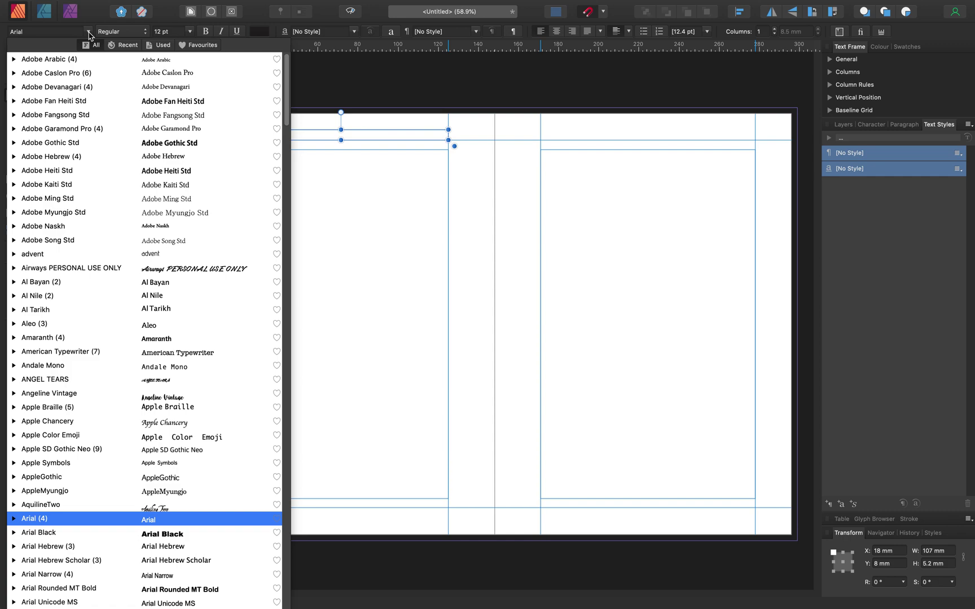
{"action": "left_click", "coordinate": [48, 73]}
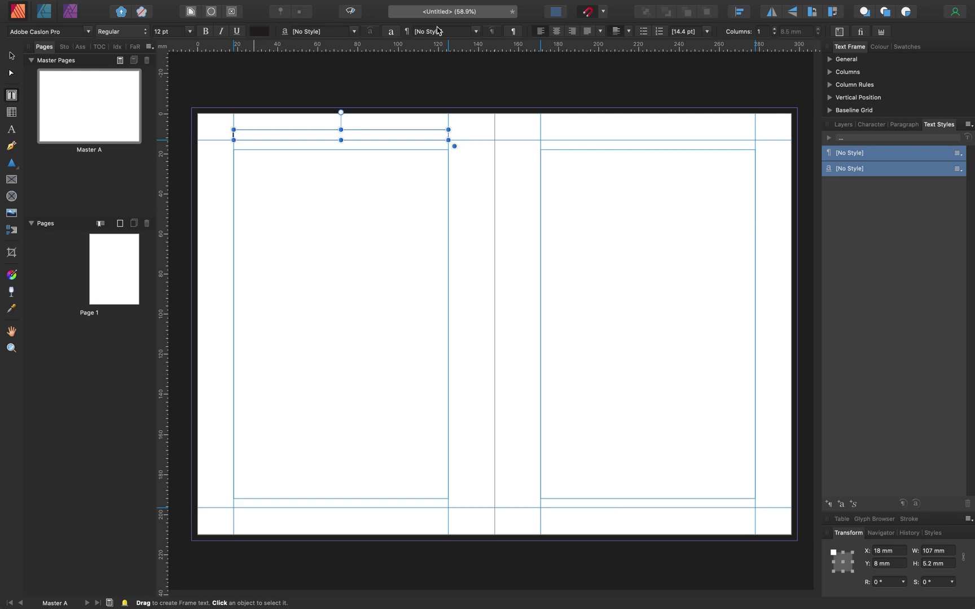
{"action": "left_click", "coordinate": [557, 32]}
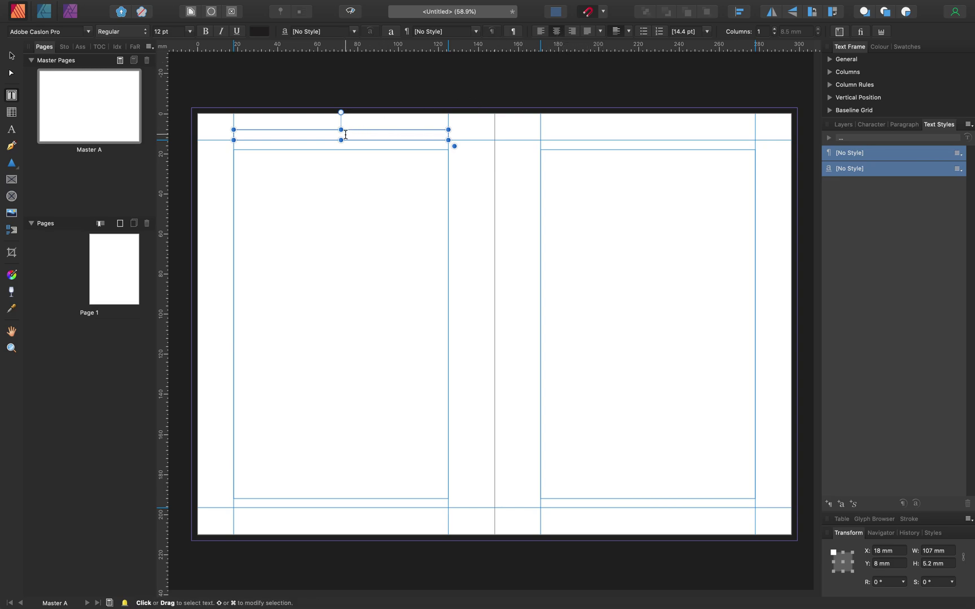
{"action": "left_click", "coordinate": [147, 32]}
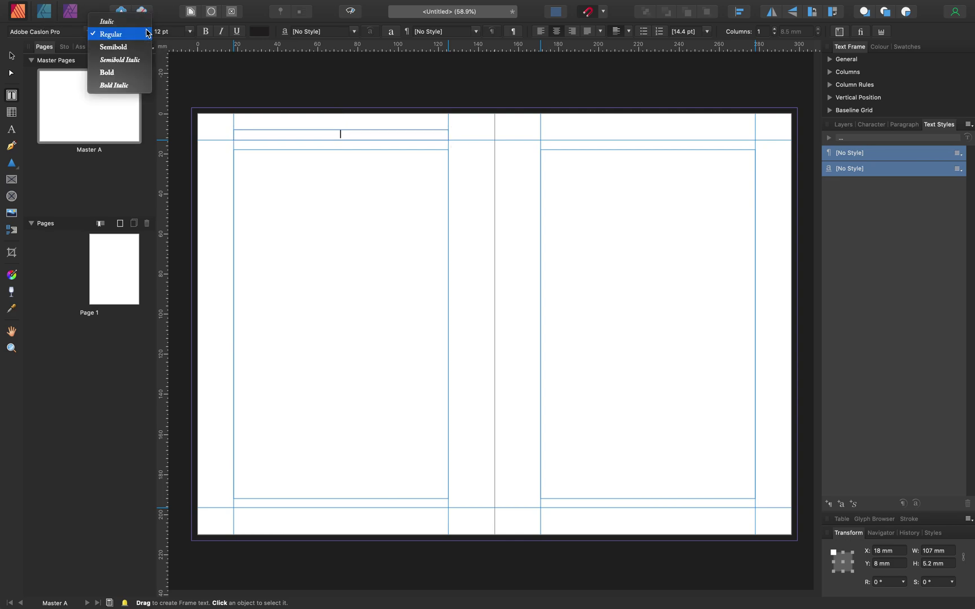
{"action": "left_click", "coordinate": [136, 61]}
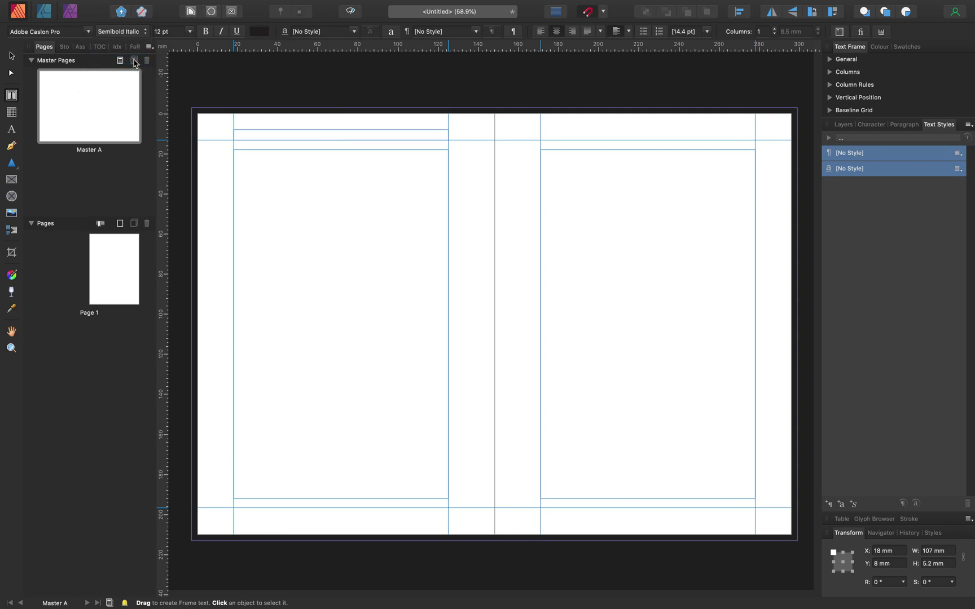
{"action": "type", "text": "Book Title"}
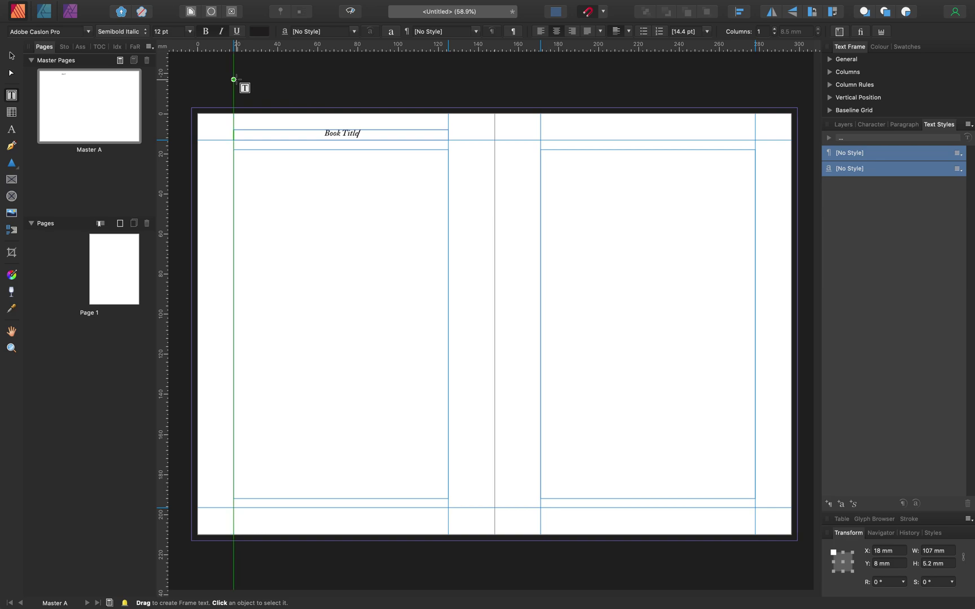
{"action": "key", "text": "Escape"}
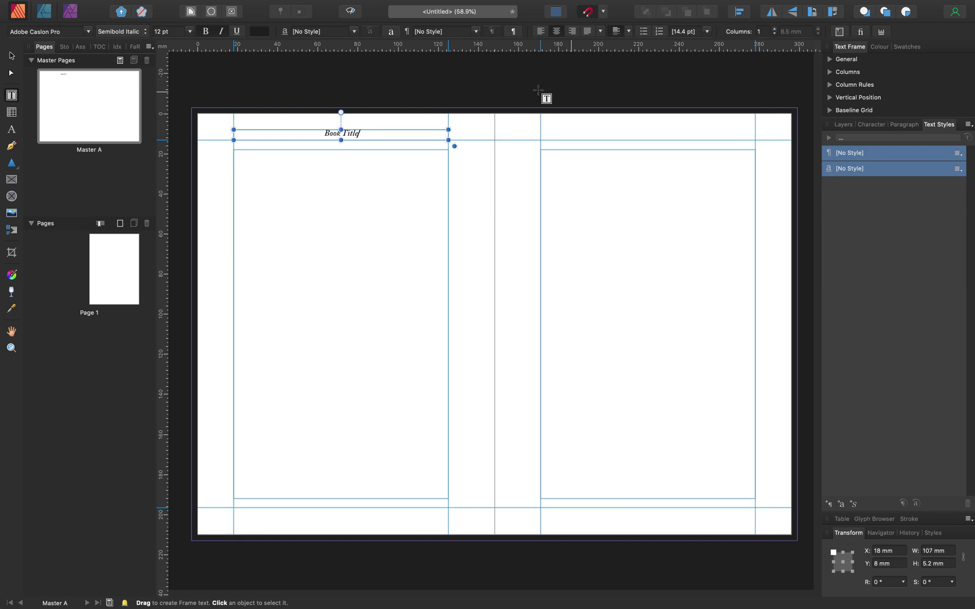
Copy the Book Title frame to the matching header position on the right page and replace its text with a Section Name field
{"action": "left_click", "coordinate": [13, 57]}
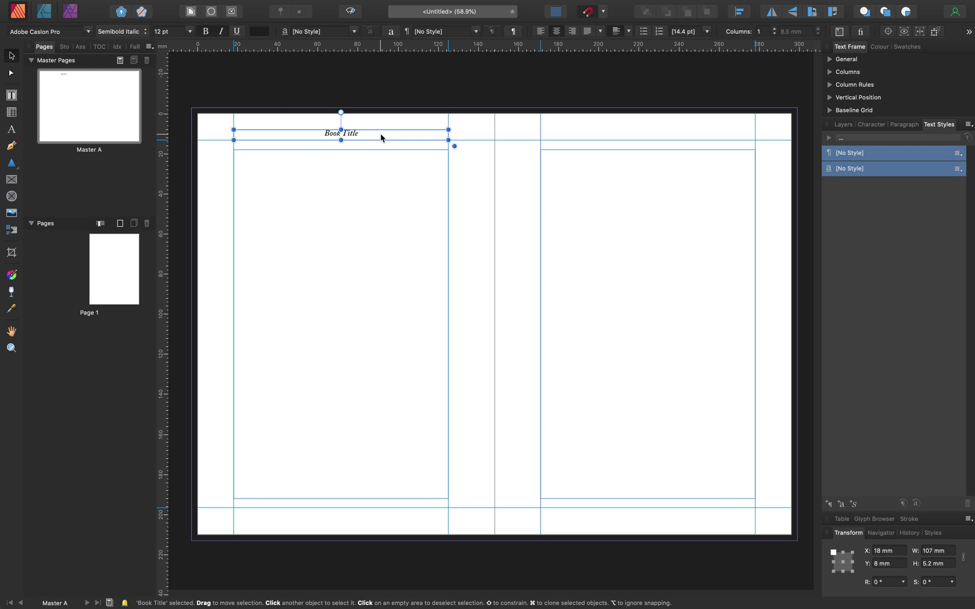
{"action": "mouse_move", "coordinate": [380, 133]}
{"action": "left_mouse_down"}
{"action": "mouse_move", "coordinate": [706, 136]}
{"action": "mouse_move", "coordinate": [691, 138]}
{"action": "left_mouse_up"}
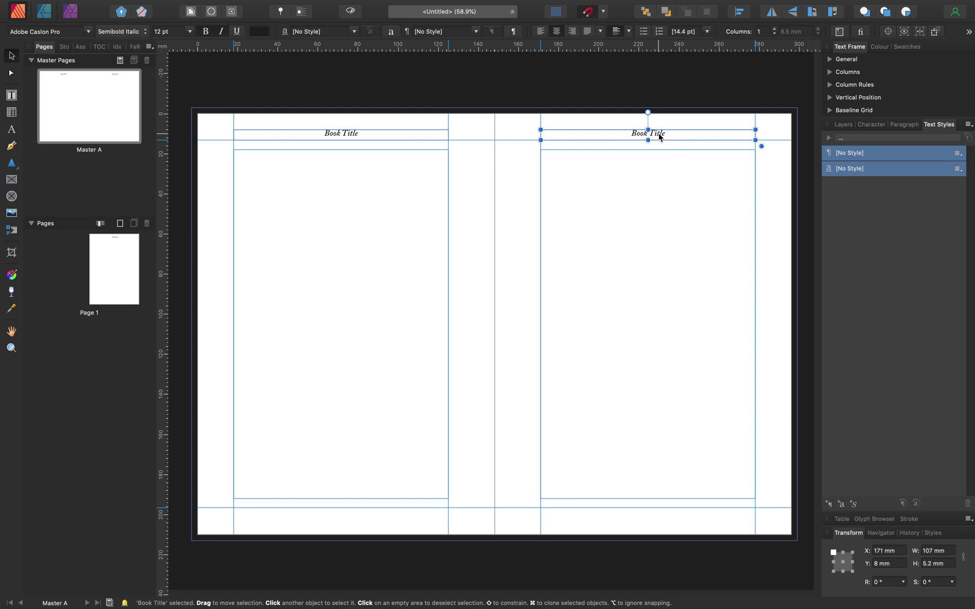
{"action": "triple_click", "coordinate": [651, 134]}
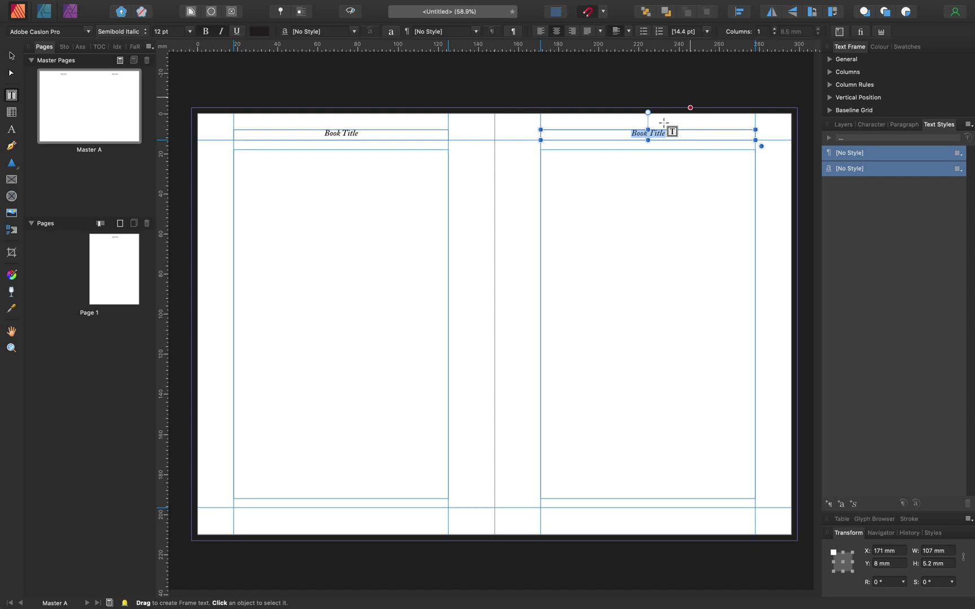
{"action": "left_click", "coordinate": [218, 6]}
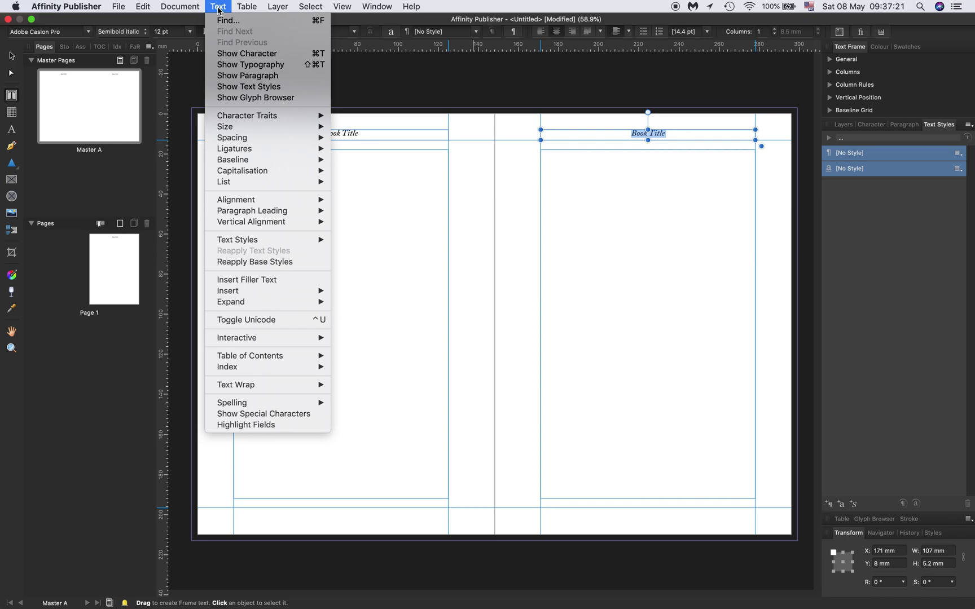
{"action": "mouse_move", "coordinate": [244, 297]}
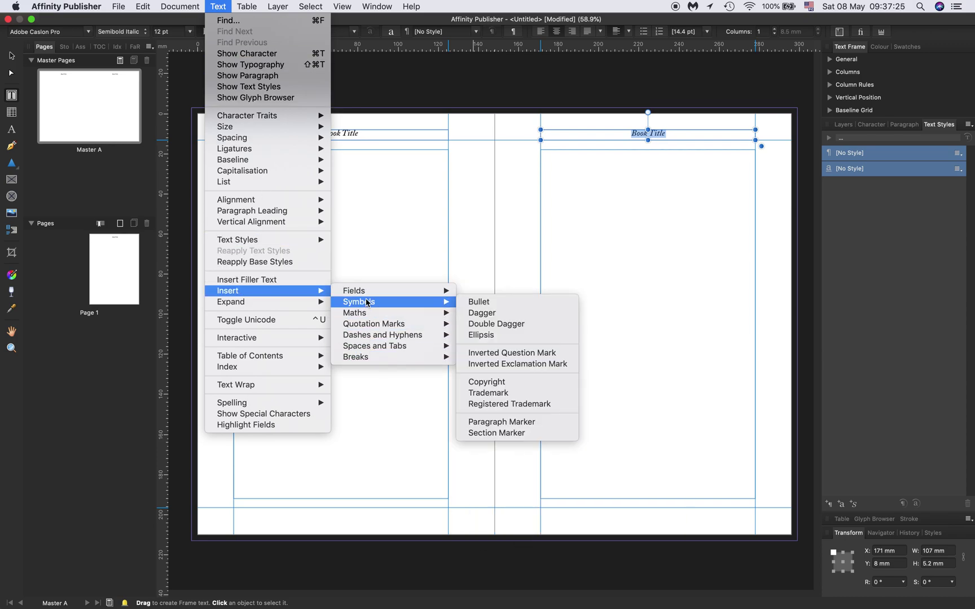
{"action": "mouse_move", "coordinate": [367, 297]}
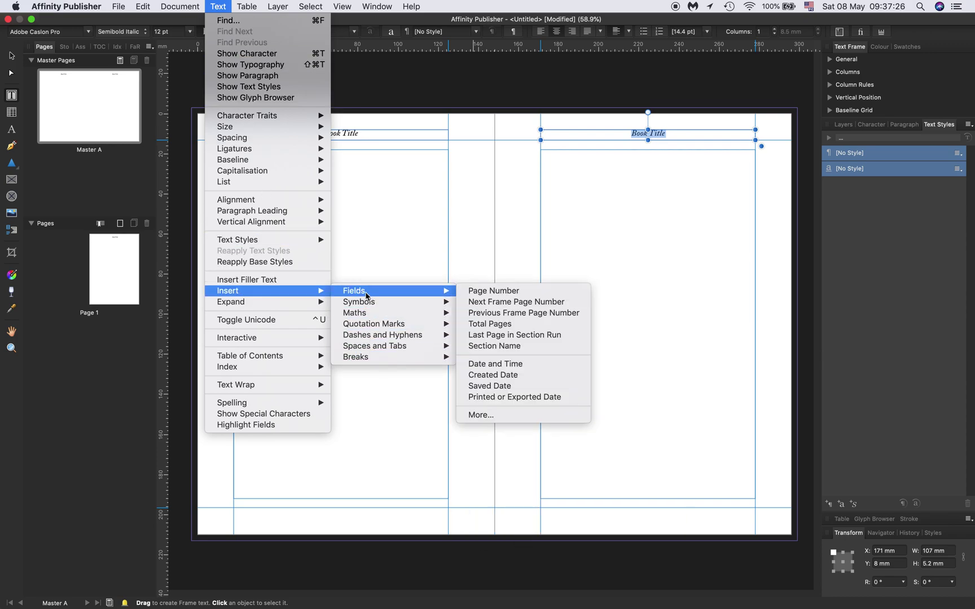
{"action": "left_click", "coordinate": [489, 347]}
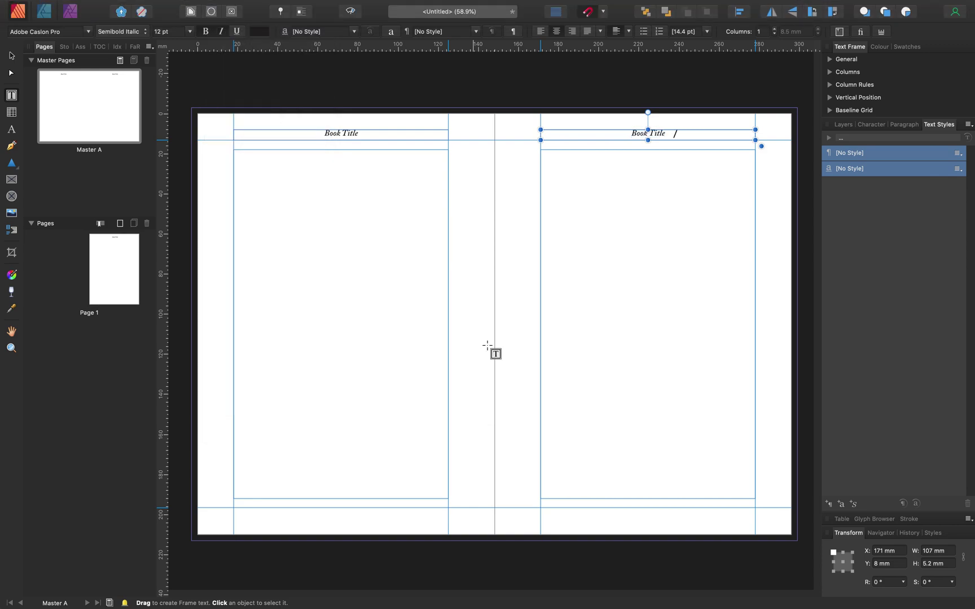
{"action": "left_click", "coordinate": [675, 132]}
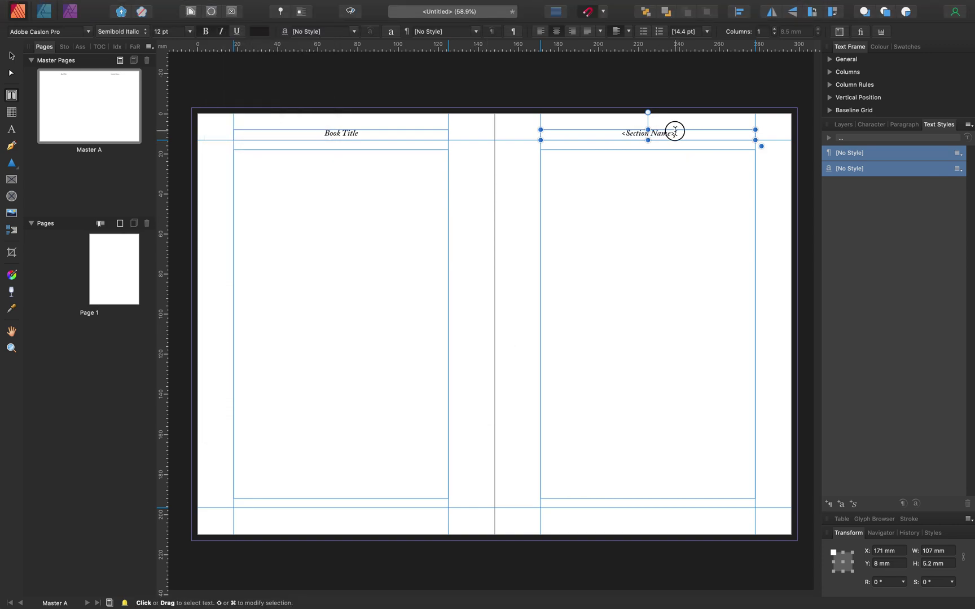
{"action": "double_click", "coordinate": [644, 134]}
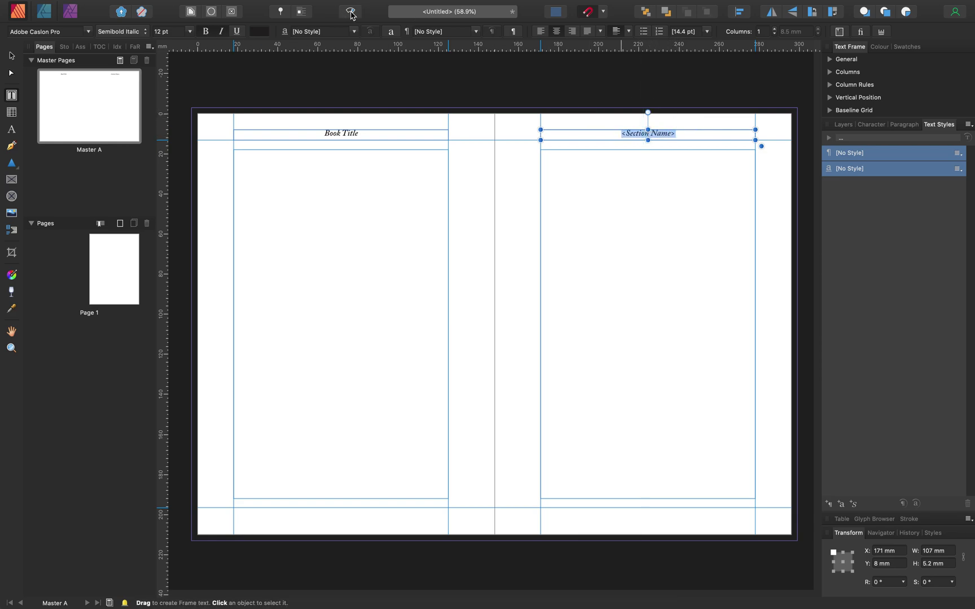
Format the Section Name field in the right header as Semibold with small caps
{"action": "mouse_move", "coordinate": [165, 4]}
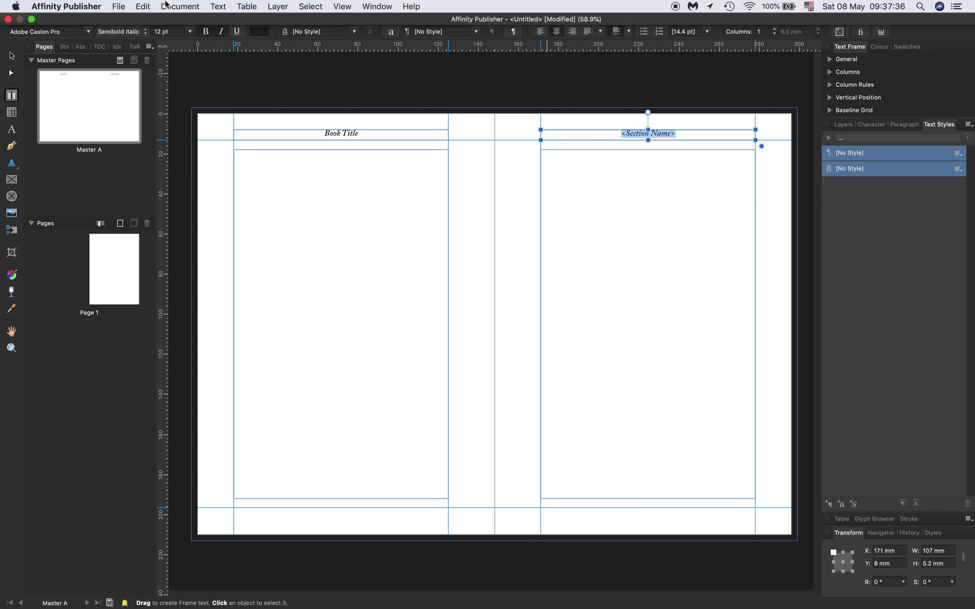
{"action": "left_click", "coordinate": [219, 7]}
{"action": "left_click", "coordinate": [221, 8]}
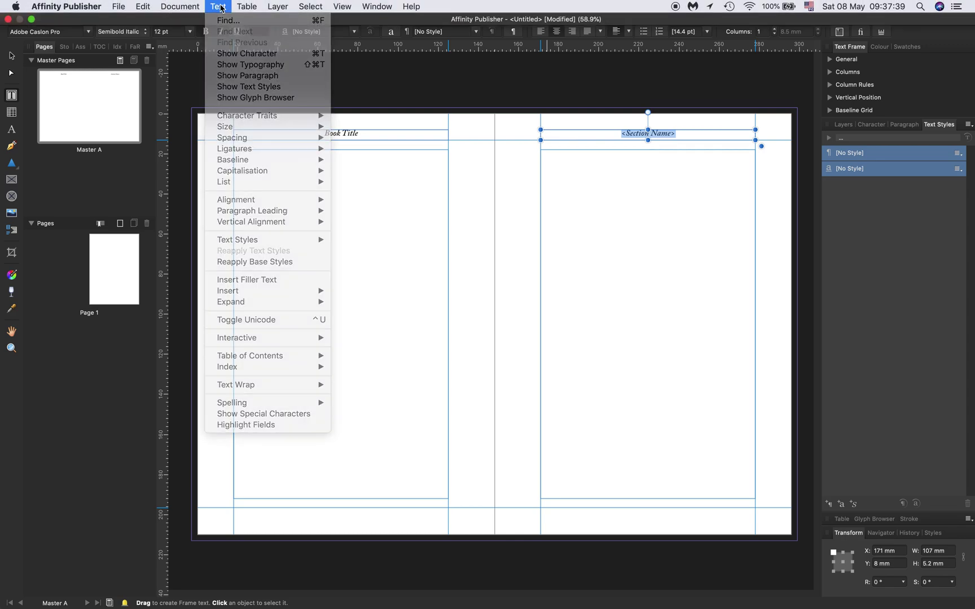
{"action": "left_click", "coordinate": [146, 33]}
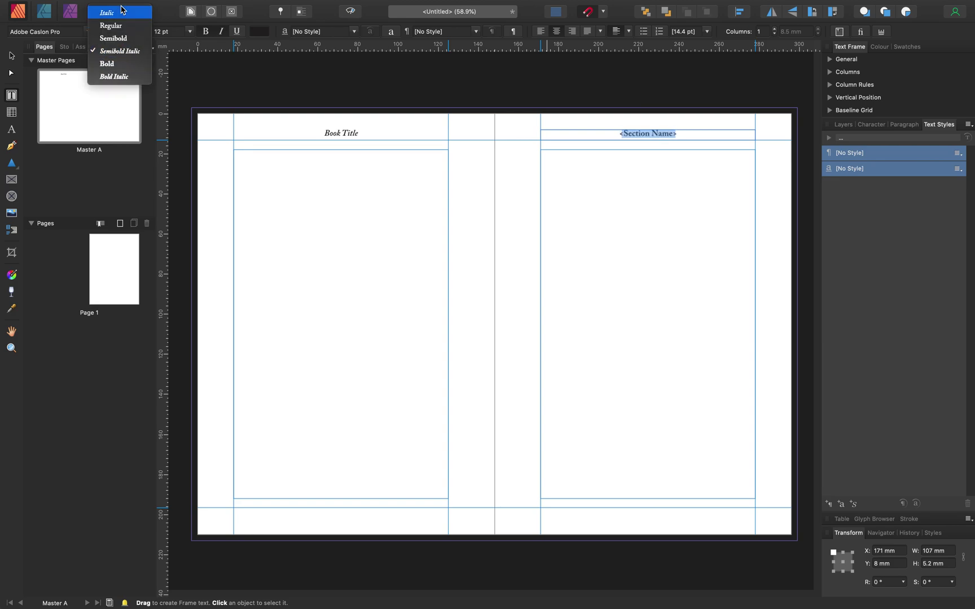
{"action": "left_click", "coordinate": [121, 38]}
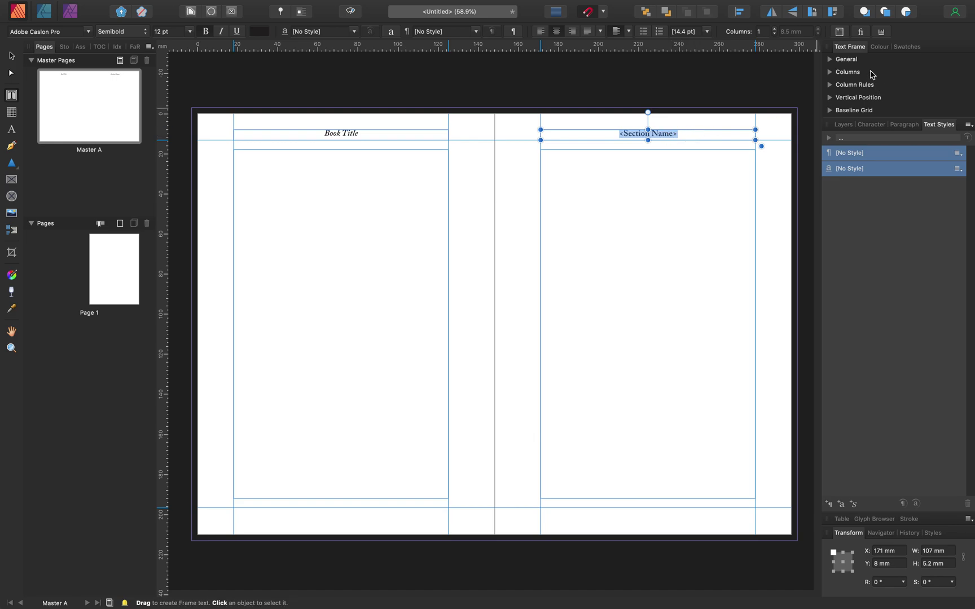
{"action": "left_click", "coordinate": [872, 125]}
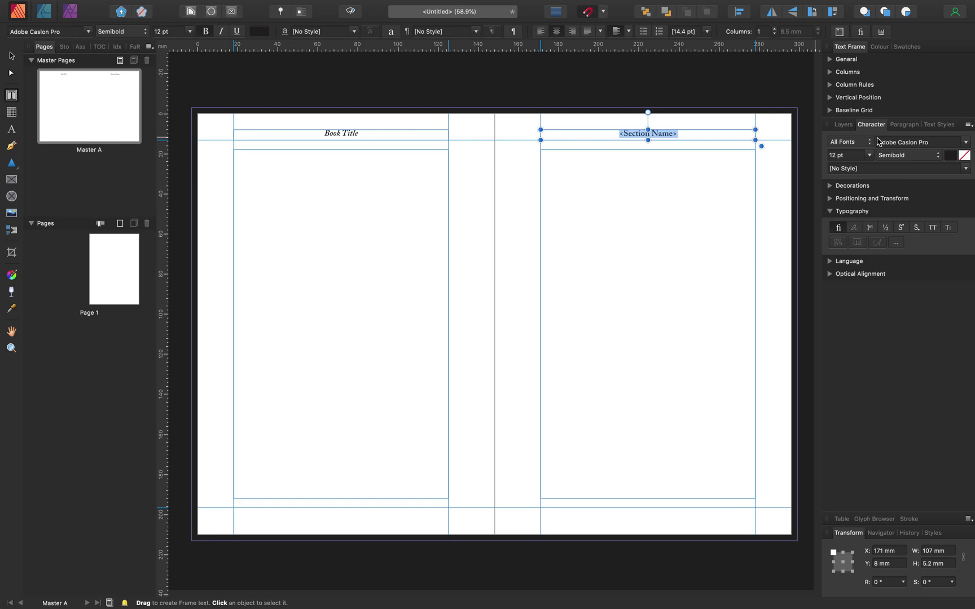
{"action": "left_click", "coordinate": [949, 228]}
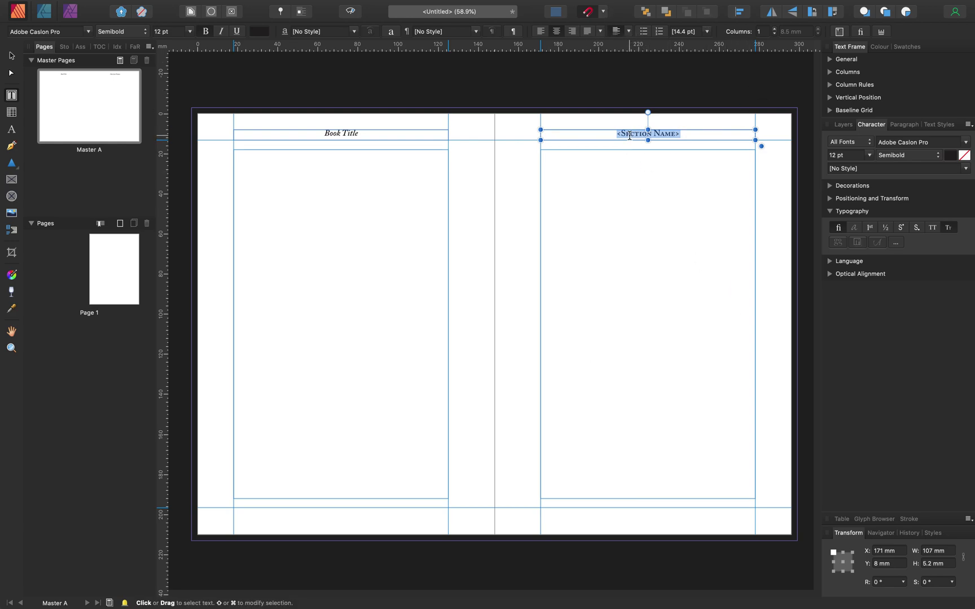
Set both the Section Name and Book Title header frames to Centre Vertically
{"action": "left_click", "coordinate": [630, 34]}
{"action": "left_click", "coordinate": [581, 59]}
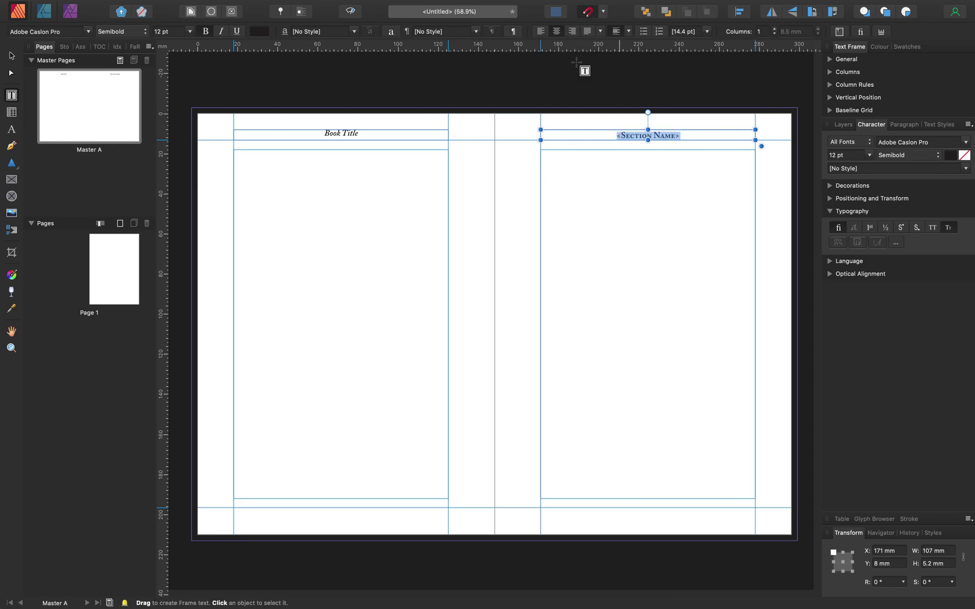
{"action": "left_click", "coordinate": [362, 132]}
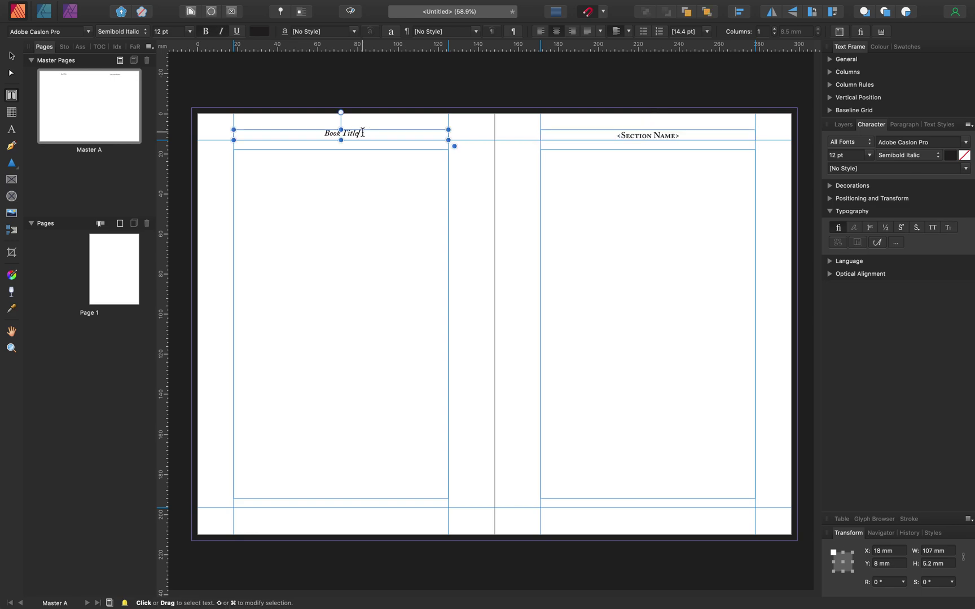
{"action": "triple_click", "coordinate": [337, 132]}
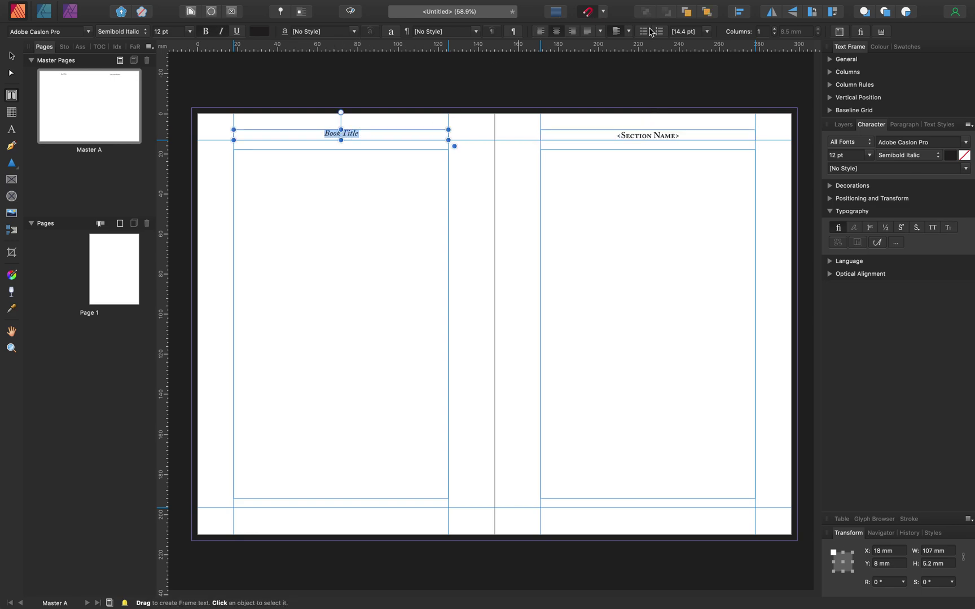
{"action": "left_click", "coordinate": [629, 35]}
{"action": "left_click", "coordinate": [584, 60]}
Copy the Section Name frame to the foot of the left page, under the lower guide, and replace its text with a Page Number field
{"action": "left_click", "coordinate": [10, 57]}
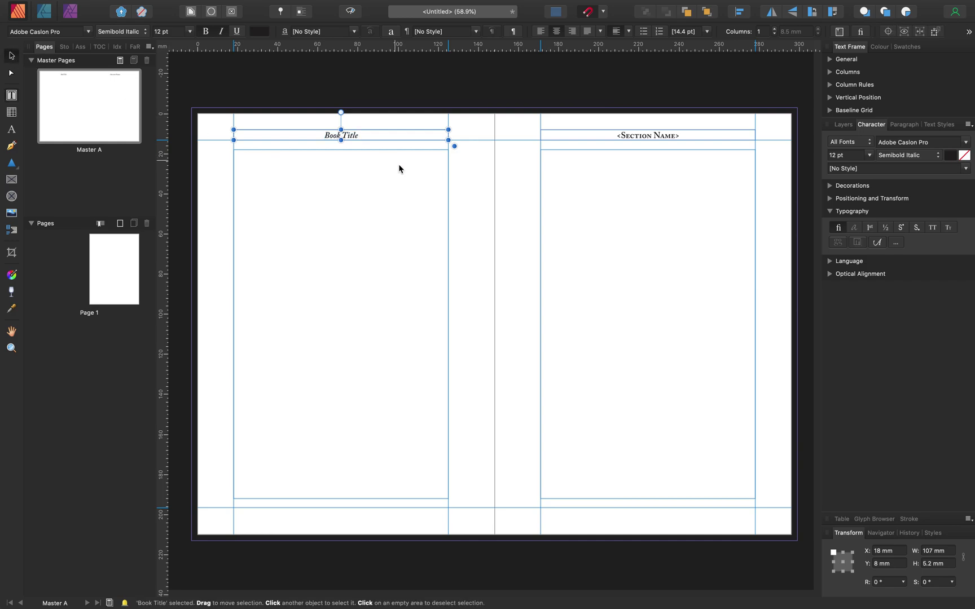
{"action": "left_click", "coordinate": [669, 136]}
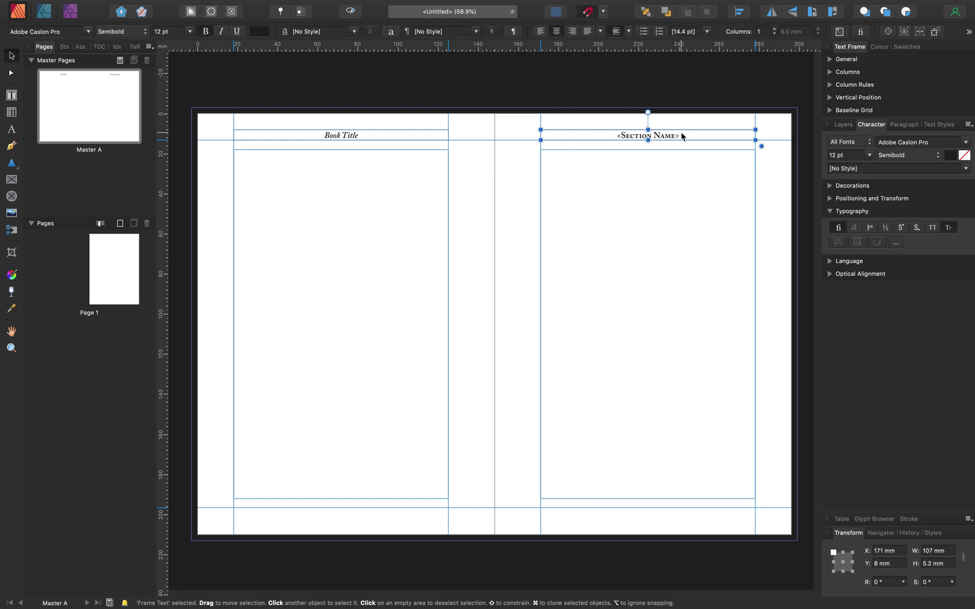
{"action": "mouse_move", "coordinate": [681, 133]}
{"action": "left_mouse_down"}
{"action": "mouse_move", "coordinate": [637, 233]}
{"action": "mouse_move", "coordinate": [552, 294]}
{"action": "mouse_move", "coordinate": [374, 344]}
{"action": "mouse_move", "coordinate": [365, 403]}
{"action": "mouse_move", "coordinate": [377, 515]}
{"action": "left_mouse_up"}
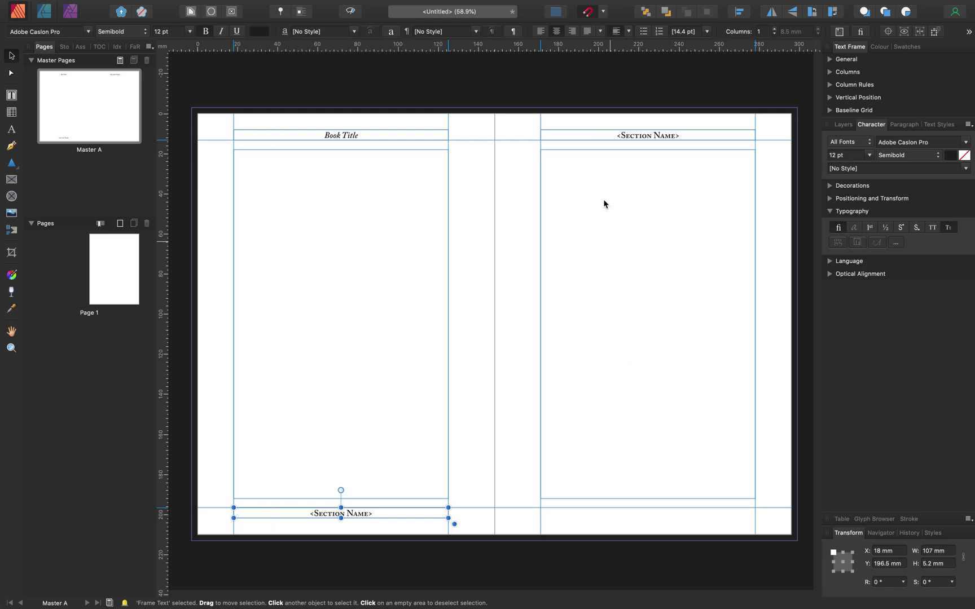
{"action": "double_click", "coordinate": [349, 513]}
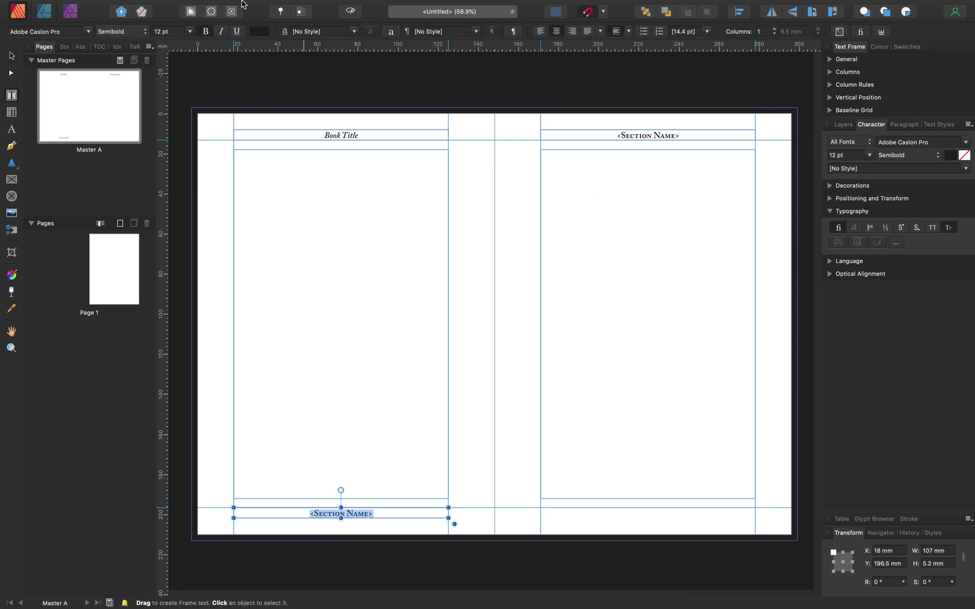
{"action": "mouse_move", "coordinate": [182, 3]}
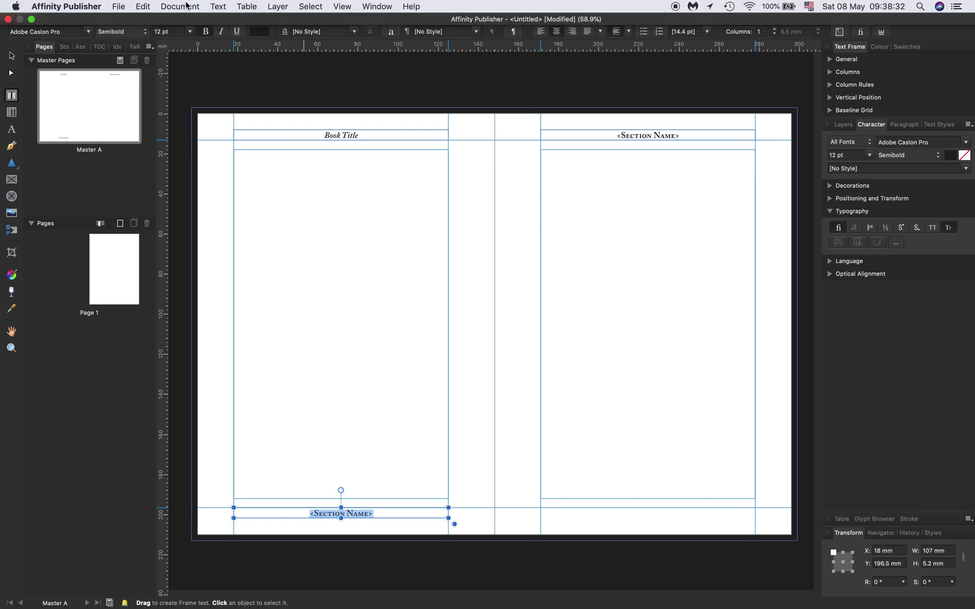
{"action": "left_click", "coordinate": [216, 7]}
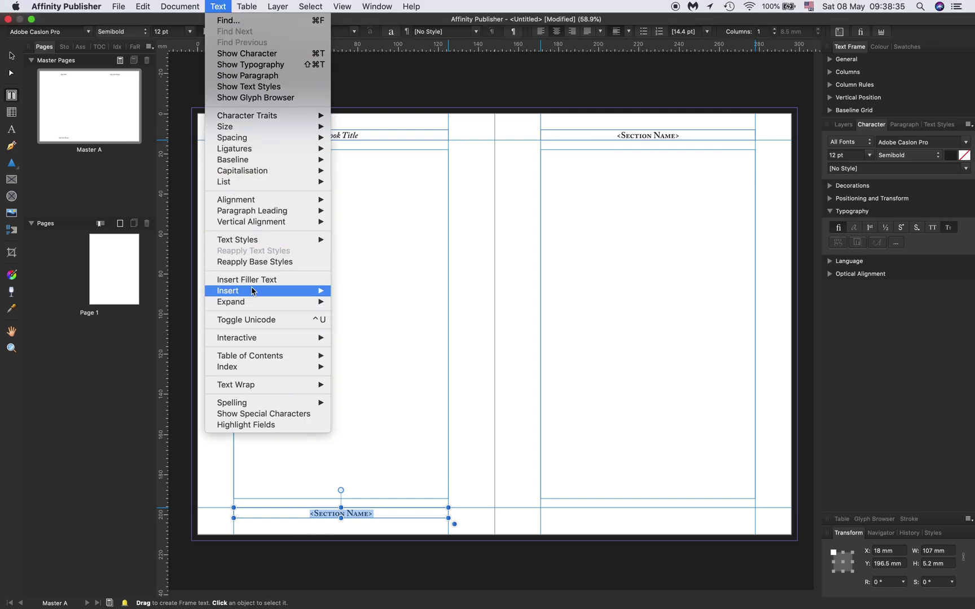
{"action": "mouse_move", "coordinate": [252, 291]}
{"action": "mouse_move", "coordinate": [357, 293]}
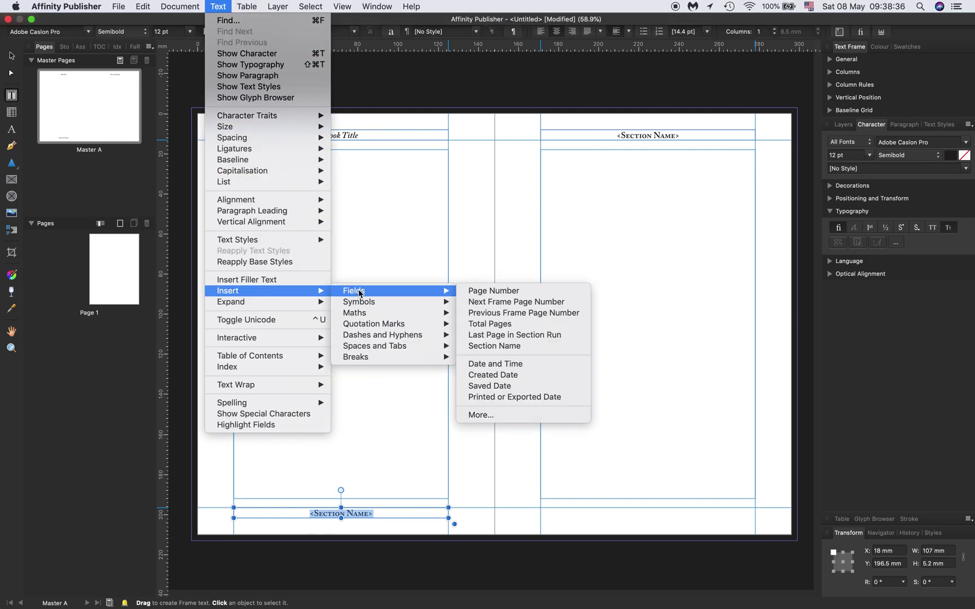
{"action": "left_click", "coordinate": [516, 291]}
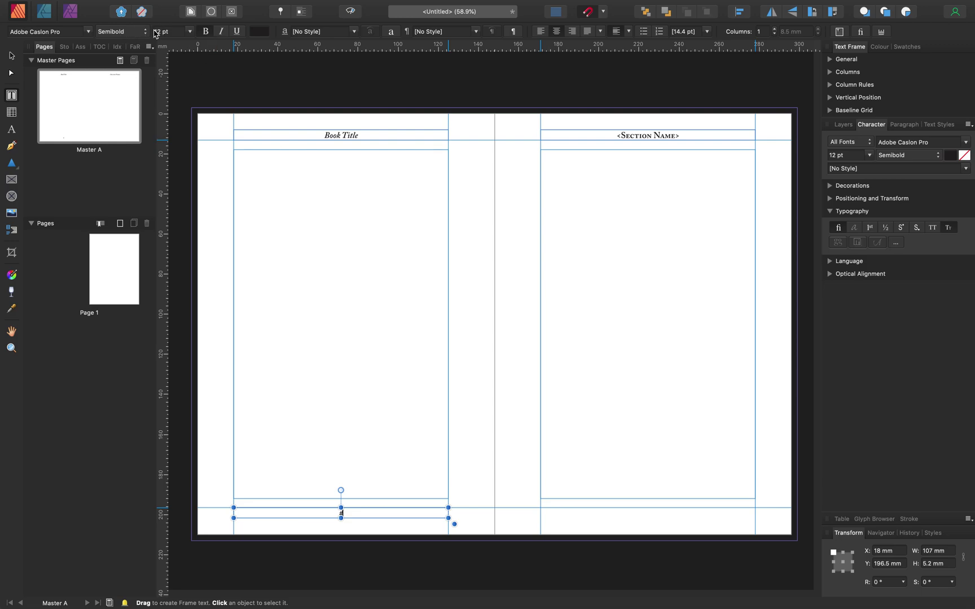
Change the left footer's page number to the Semibold Italic font style
{"action": "left_click", "coordinate": [336, 513]}
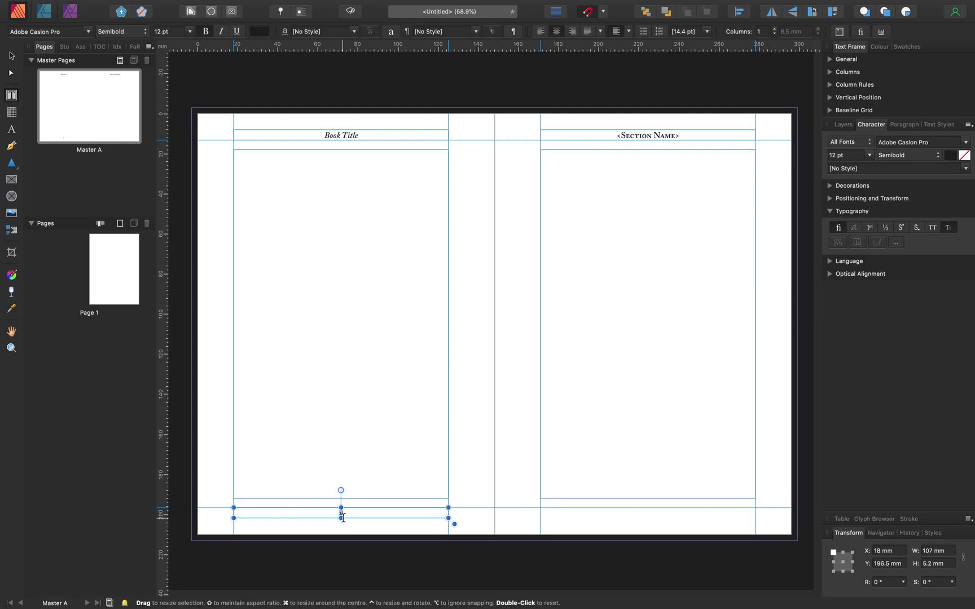
{"action": "left_click", "coordinate": [148, 33]}
{"action": "left_click", "coordinate": [120, 45]}
{"action": "key", "text": "Escape"}
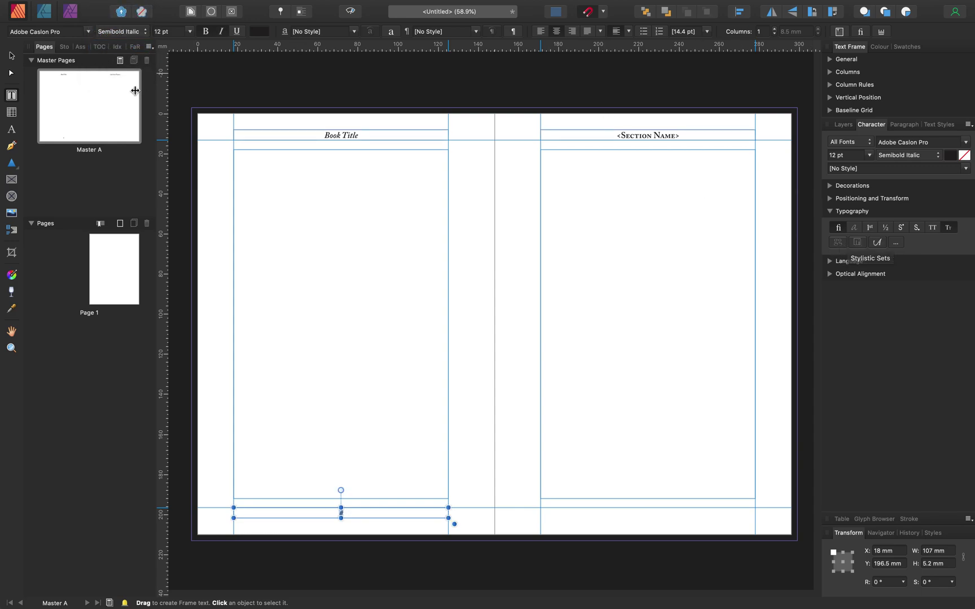
Copy the page number frame to the matching footer position on the right master page and open Page 1 for editing
{"action": "left_click", "coordinate": [10, 56]}
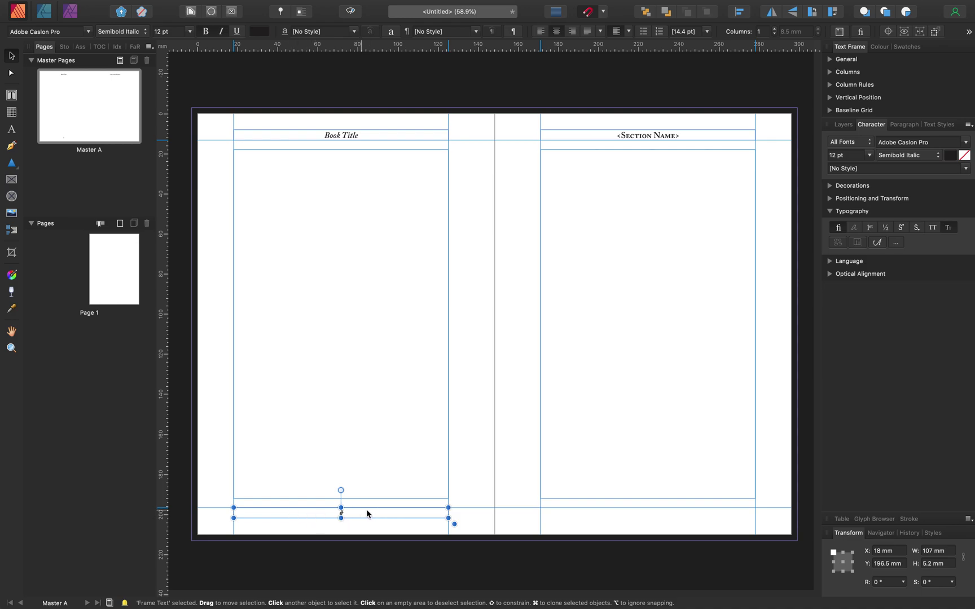
{"action": "left_click_drag", "start_coordinate": [365, 514], "coordinate": [677, 514]}
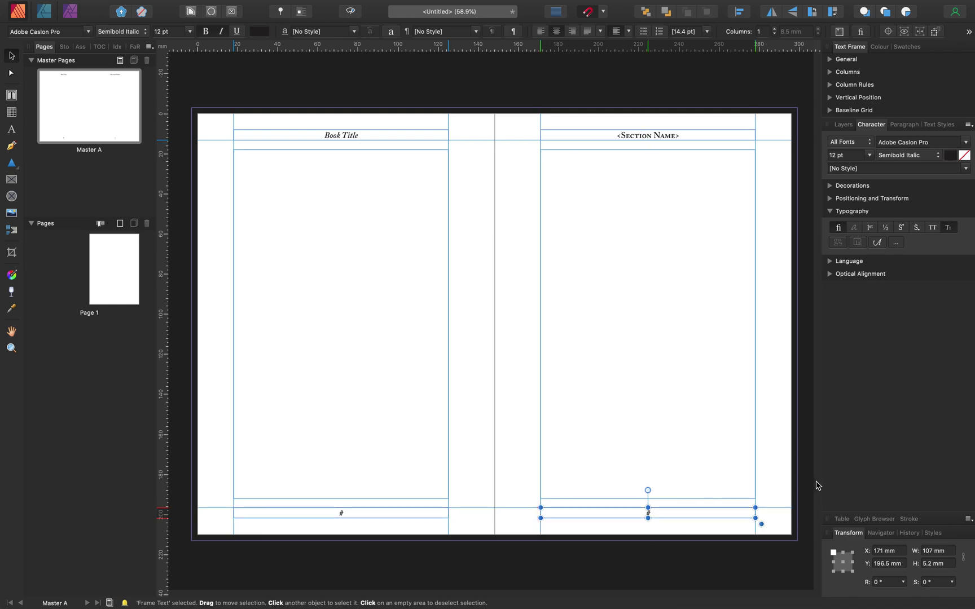
{"action": "left_click", "coordinate": [645, 81]}
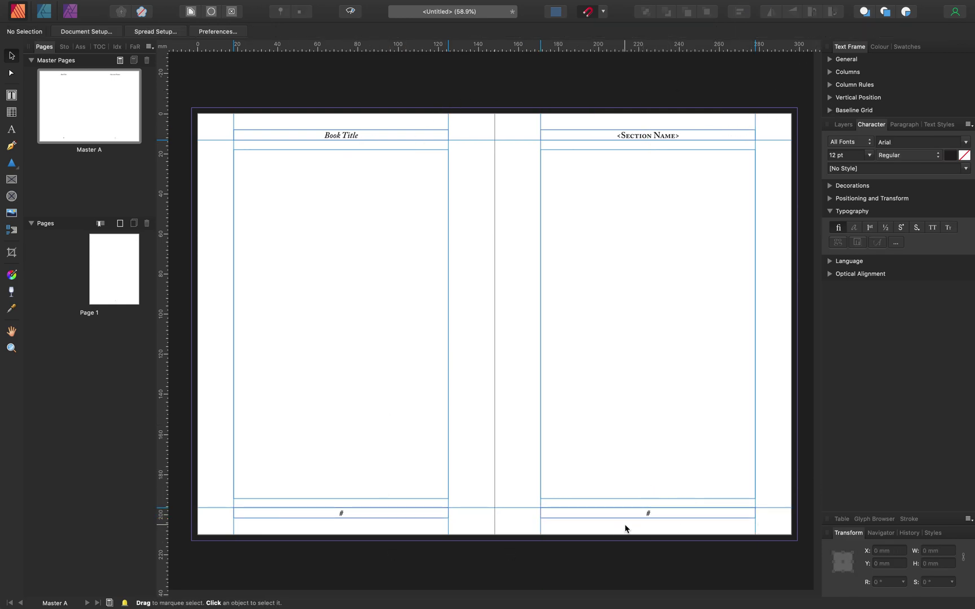
{"action": "left_click", "coordinate": [116, 258]}
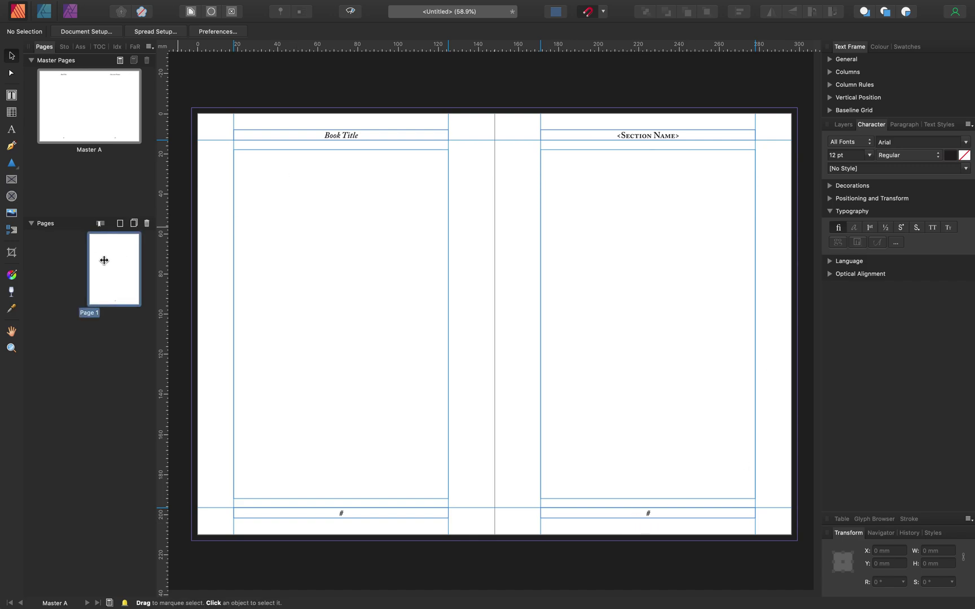
{"action": "double_click", "coordinate": [113, 258]}
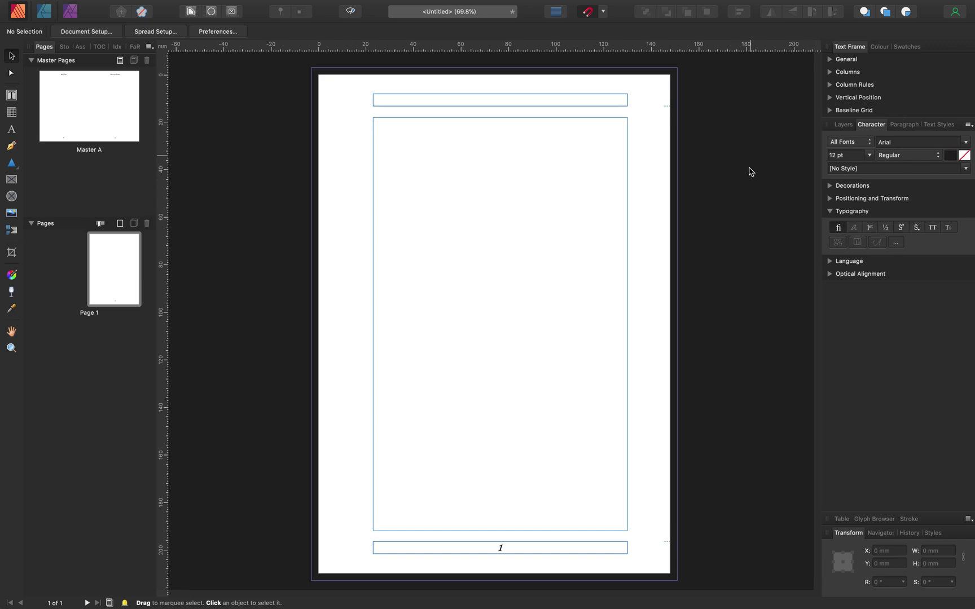
{"action": "mouse_move", "coordinate": [79, 2]}
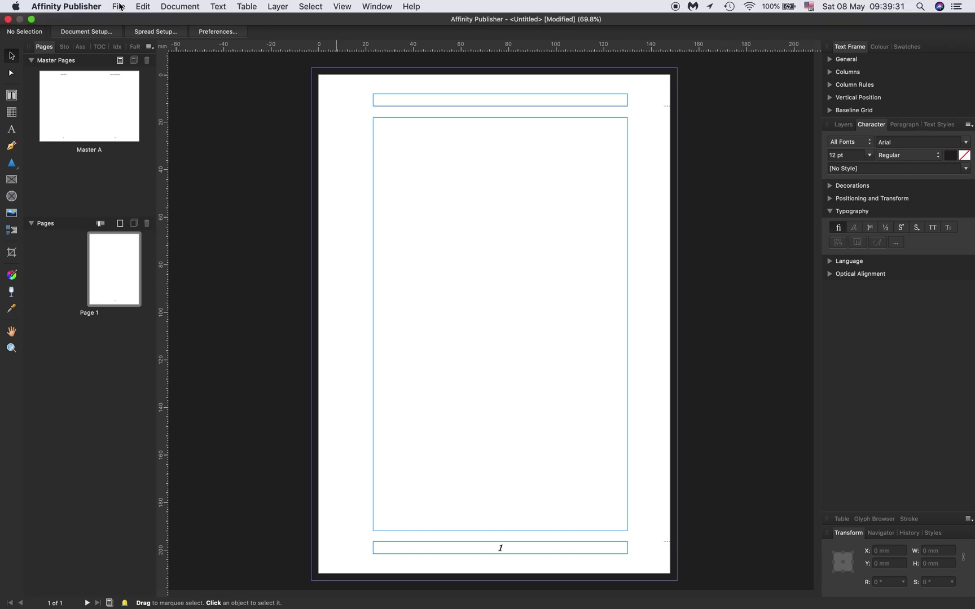
{"action": "left_click", "coordinate": [120, 7]}
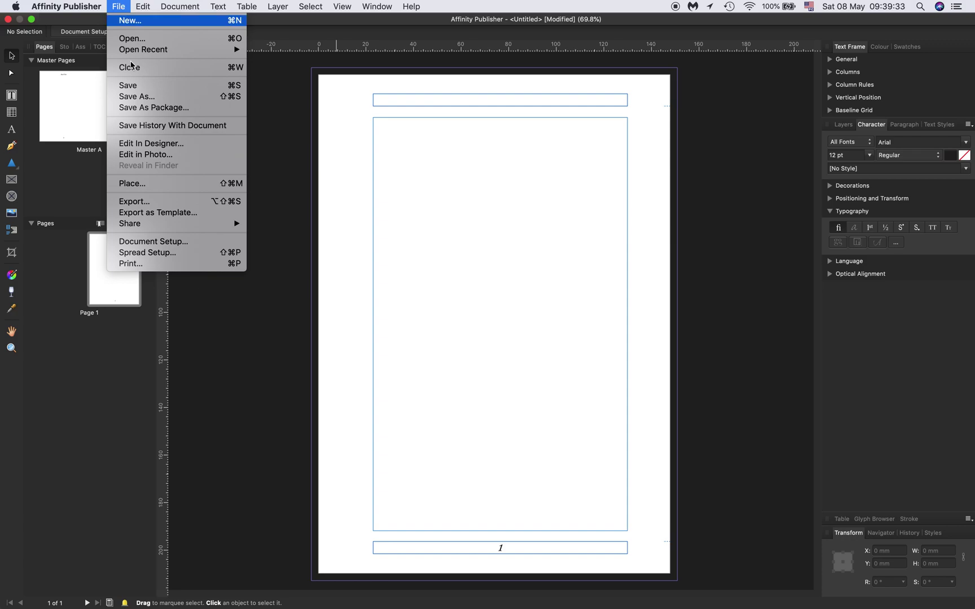
{"action": "left_click", "coordinate": [137, 183]}
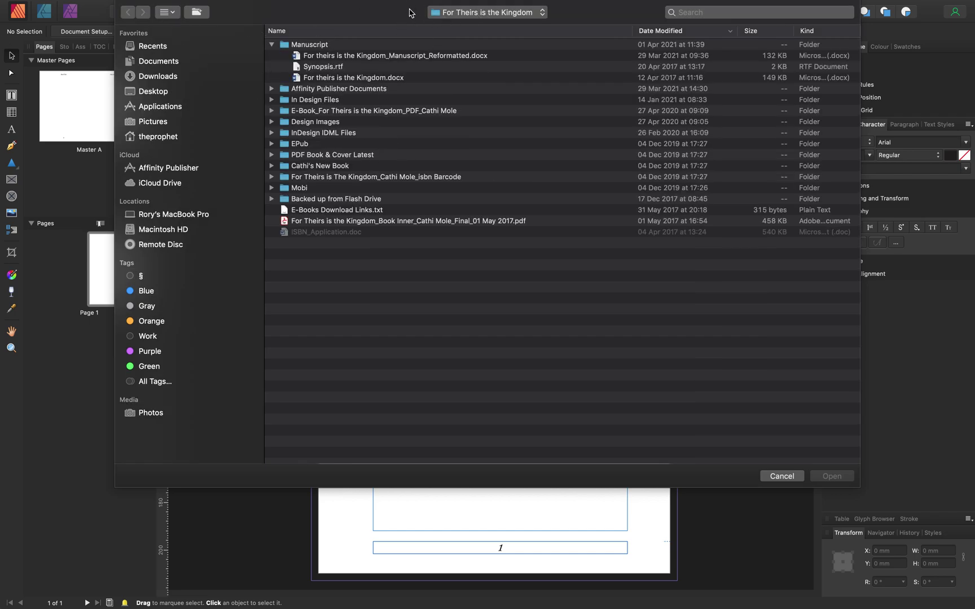
{"action": "left_click", "coordinate": [322, 56]}
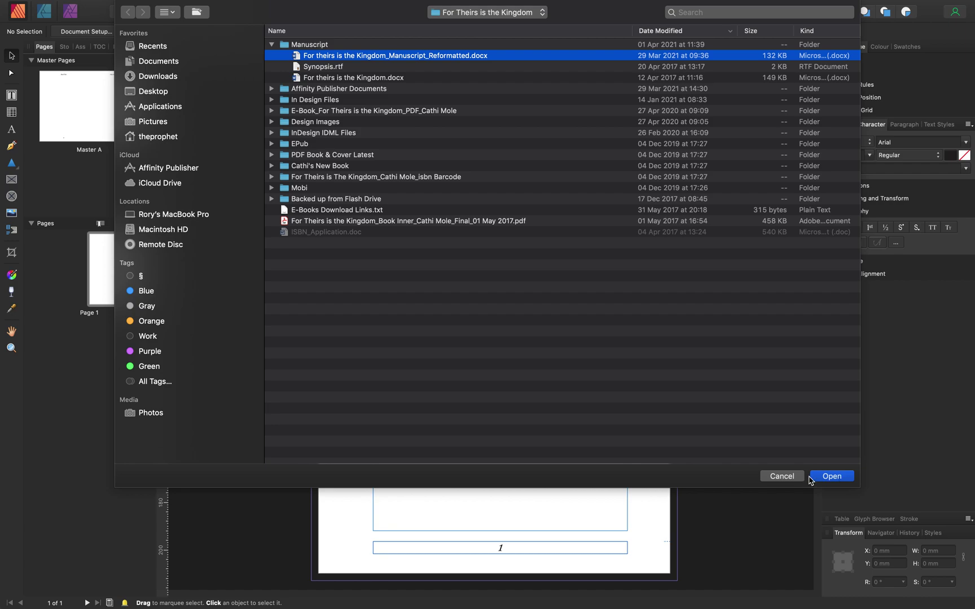
{"action": "left_click", "coordinate": [788, 479]}
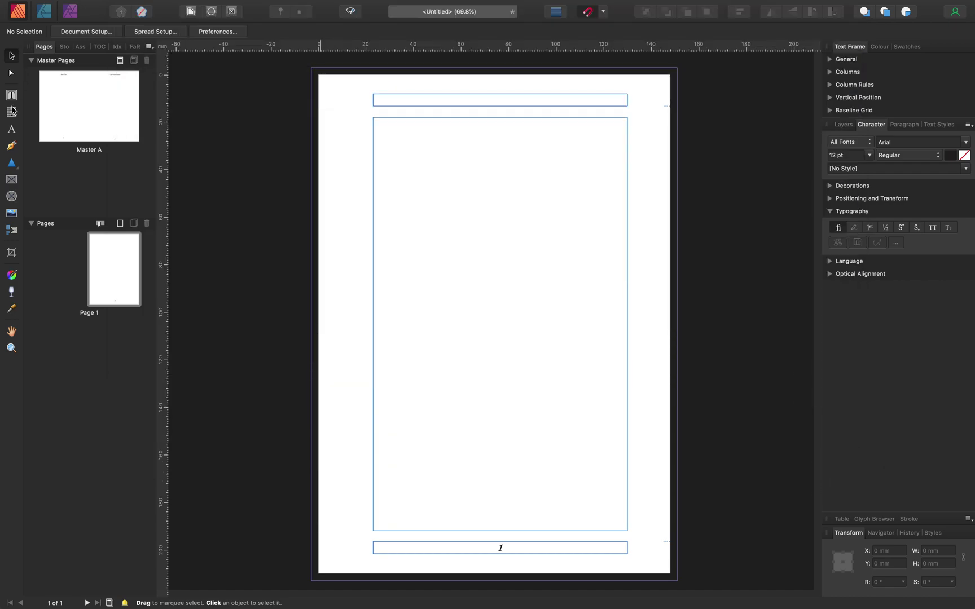
Draw a body text frame about 107 mm wide and 174 mm high, filling the margin area of Page 1
{"action": "left_click", "coordinate": [12, 95]}
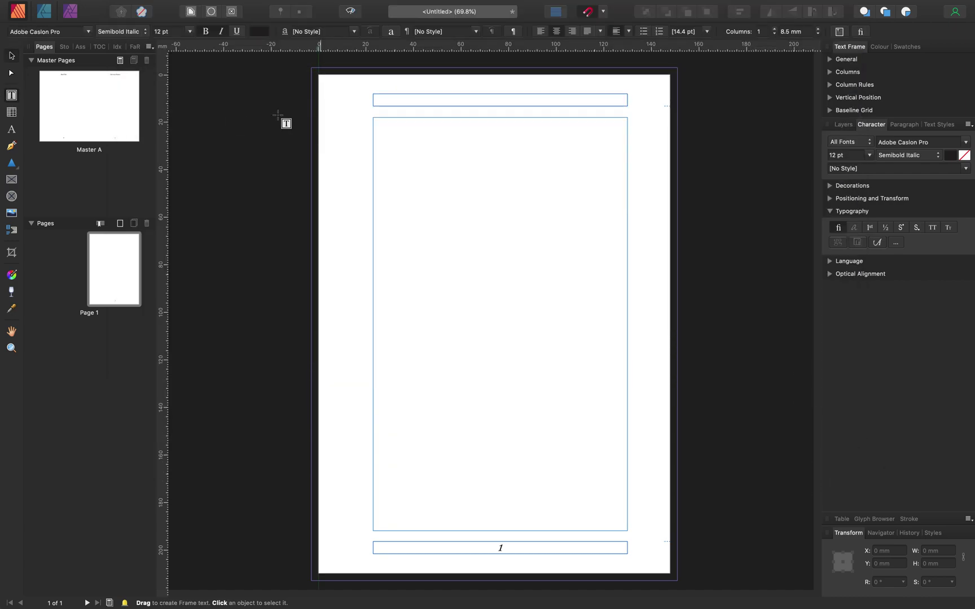
{"action": "left_click", "coordinate": [373, 117]}
{"action": "left_click_drag", "start_coordinate": [372, 118], "coordinate": [627, 531]}
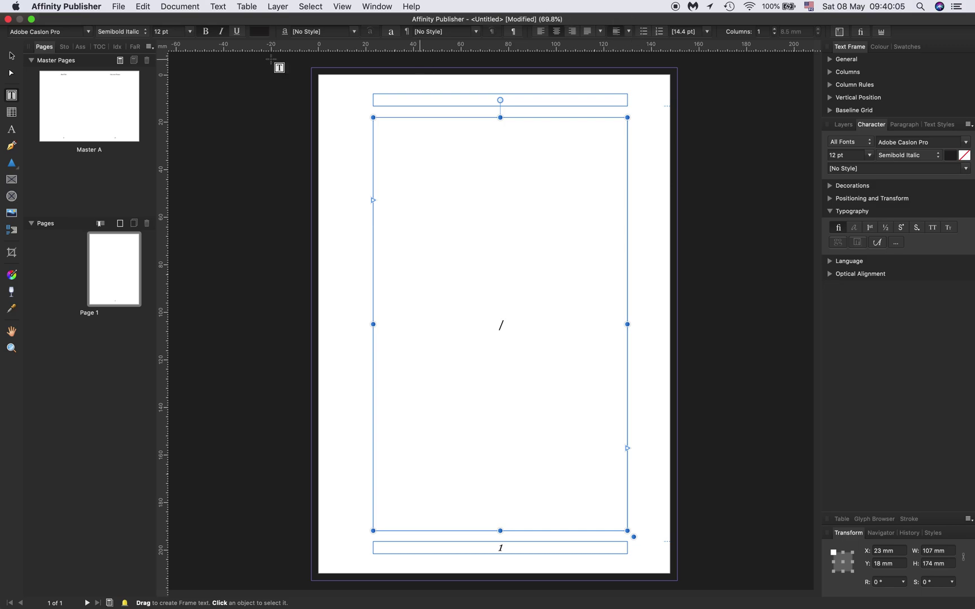
Set the vertical alignment of the body text frame on Page 1 to Top Align
{"action": "left_click", "coordinate": [10, 56]}
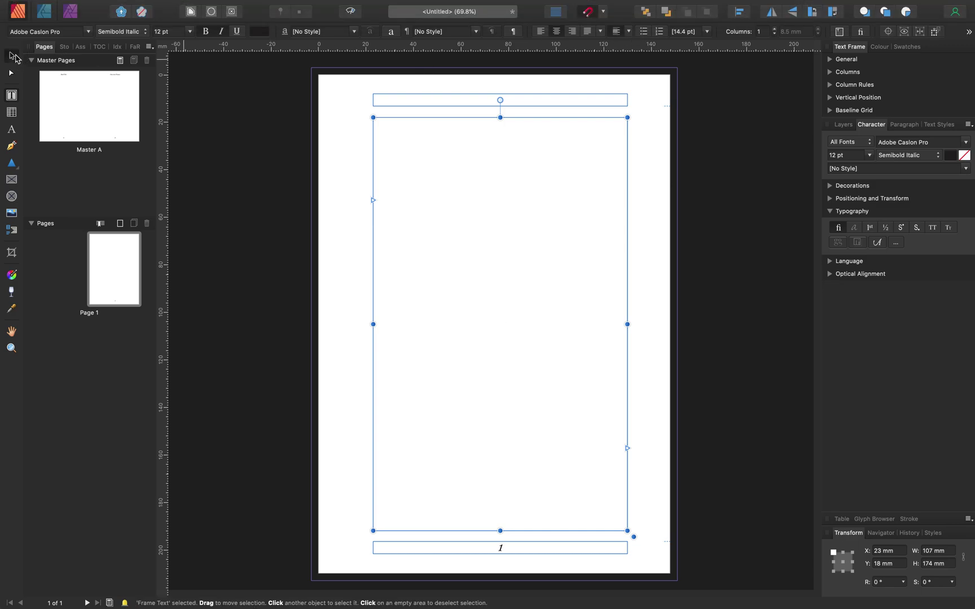
{"action": "left_click", "coordinate": [629, 32]}
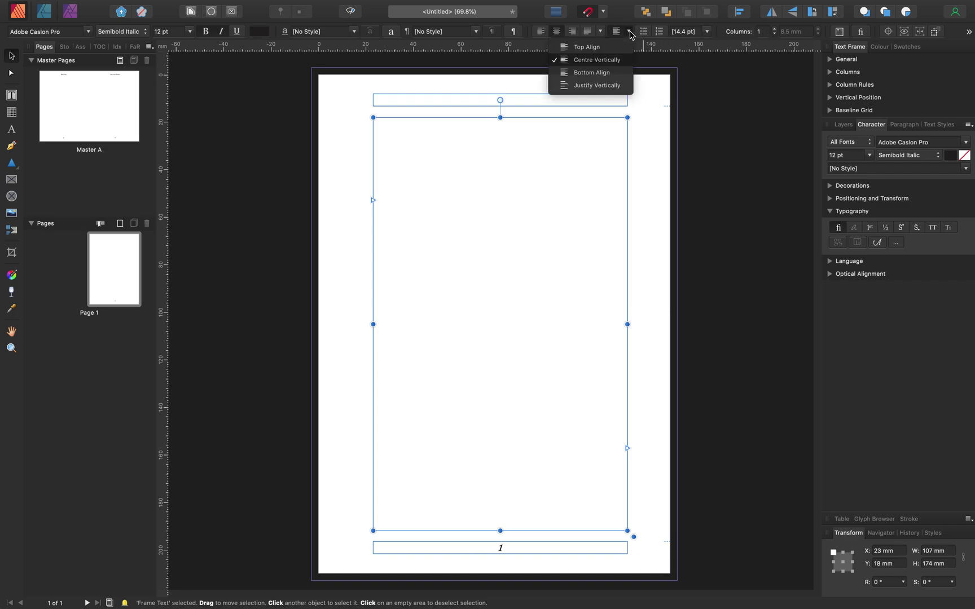
{"action": "left_click", "coordinate": [576, 52]}
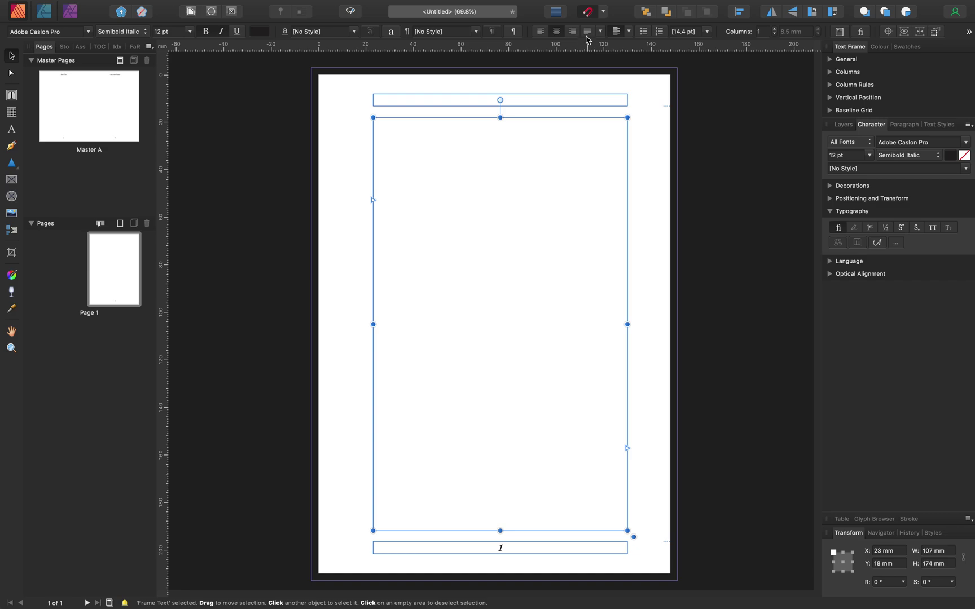
{"action": "left_click", "coordinate": [392, 128]}
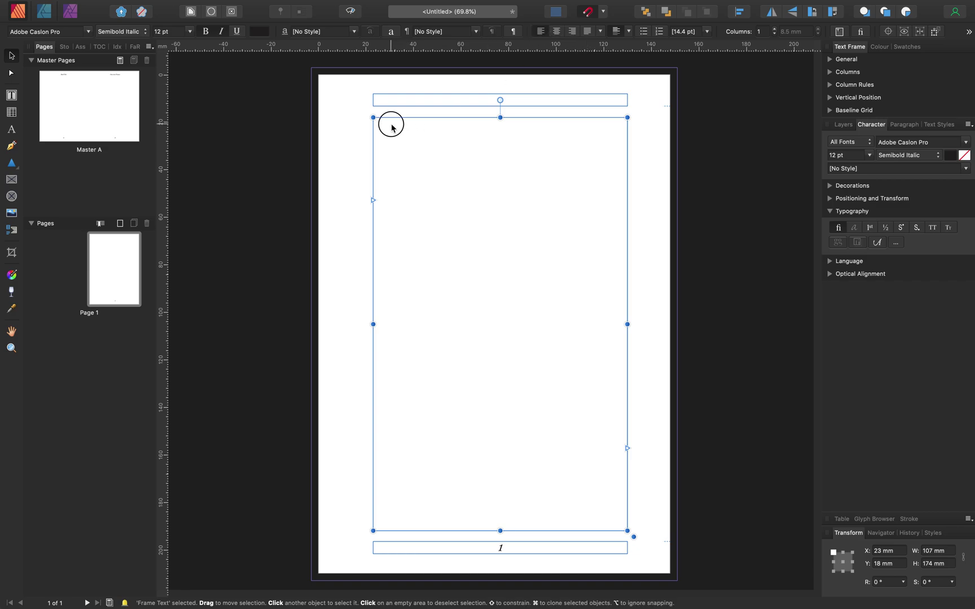
Set the font style of the body text frame on Page 1 to Regular
{"action": "left_click", "coordinate": [392, 128]}
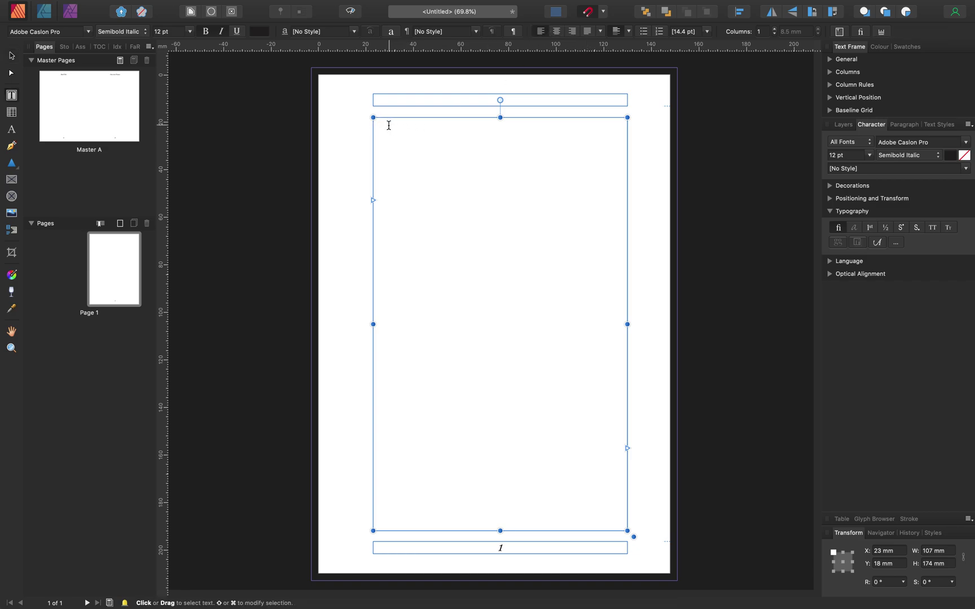
{"action": "left_click", "coordinate": [149, 33]}
{"action": "mouse_move", "coordinate": [119, 8]}
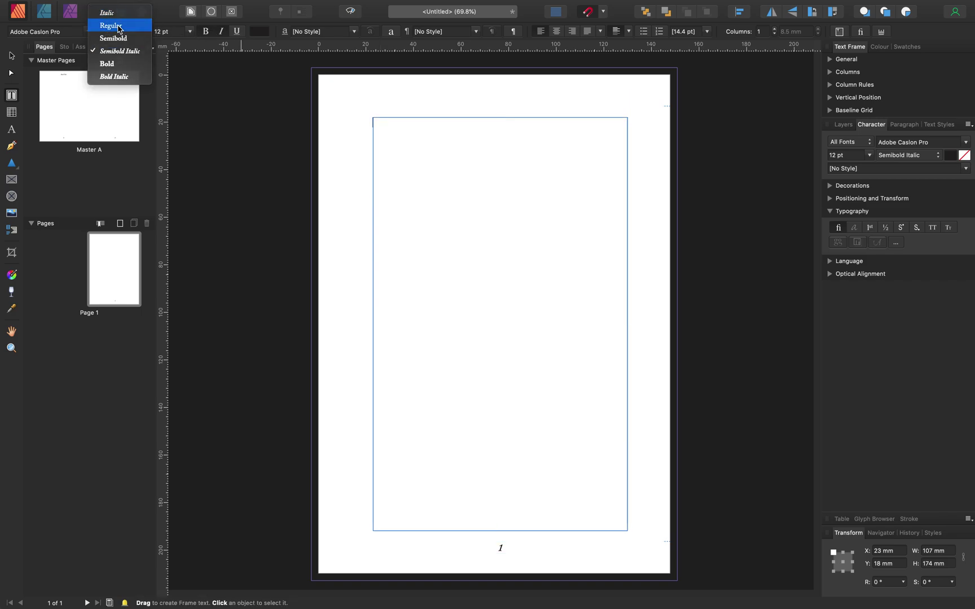
{"action": "left_click", "coordinate": [118, 26]}
{"action": "left_click", "coordinate": [399, 130]}
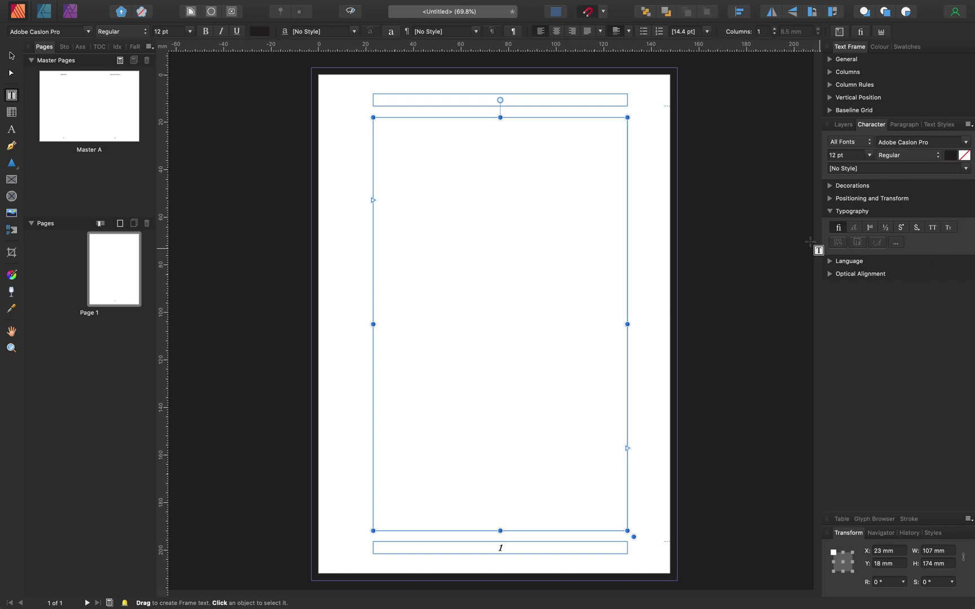
Place the manuscript file For theirs is the Kingdom_Manuscript_Reformatted.docx into the body text frame on Page 1
{"action": "mouse_move", "coordinate": [83, 7]}
{"action": "left_click", "coordinate": [119, 7]}
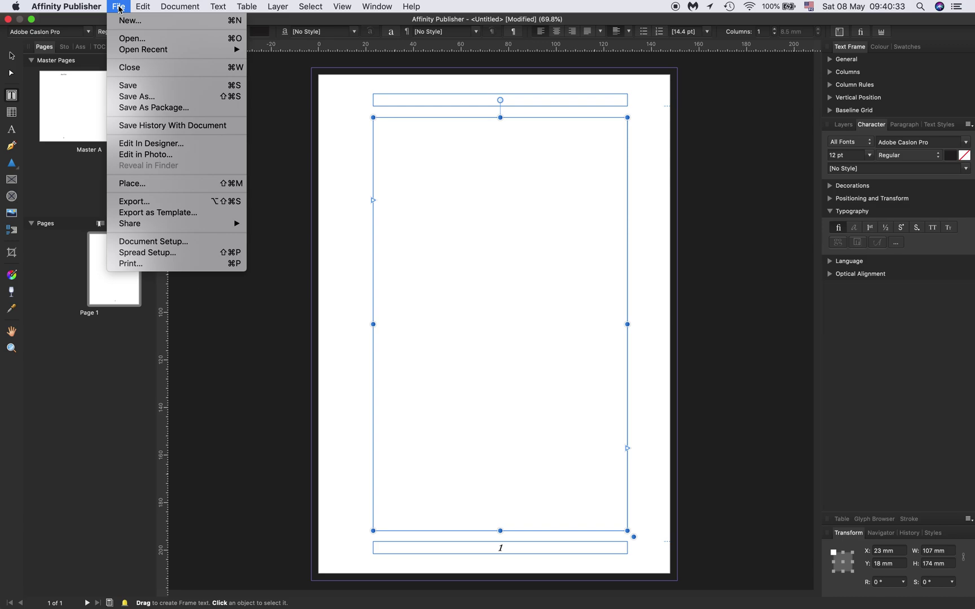
{"action": "left_click", "coordinate": [133, 186]}
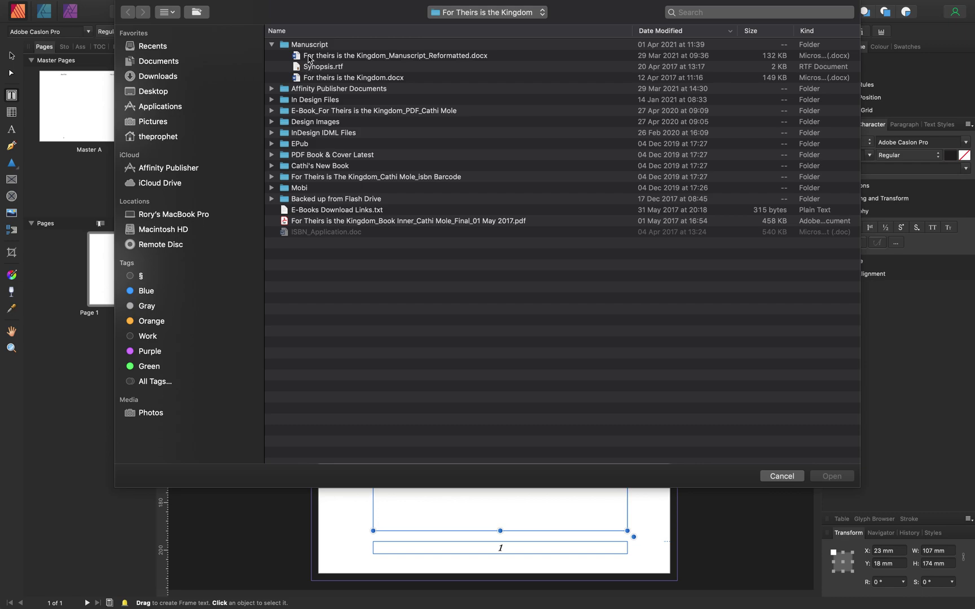
{"action": "left_click", "coordinate": [309, 56]}
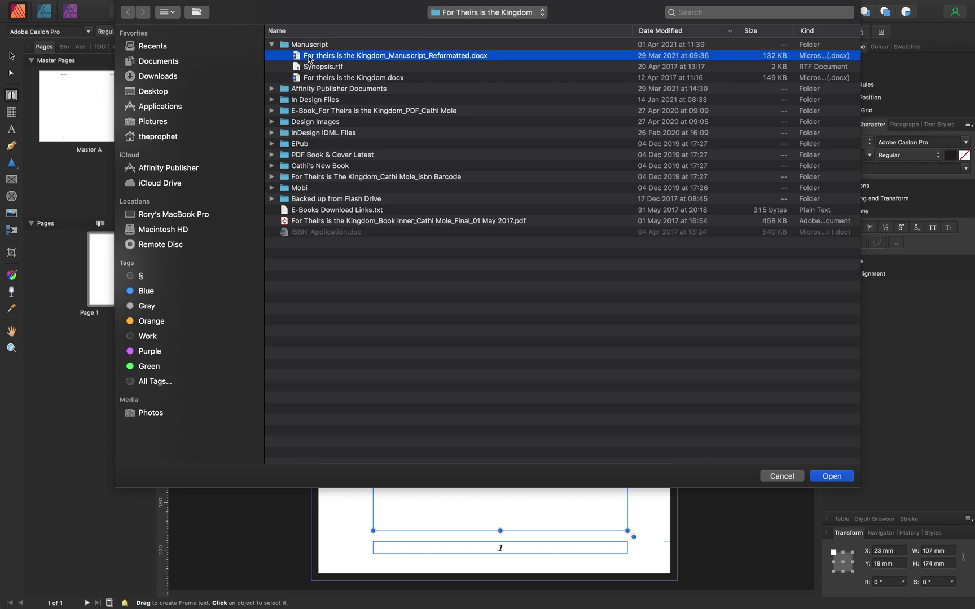
{"action": "left_click", "coordinate": [832, 476]}
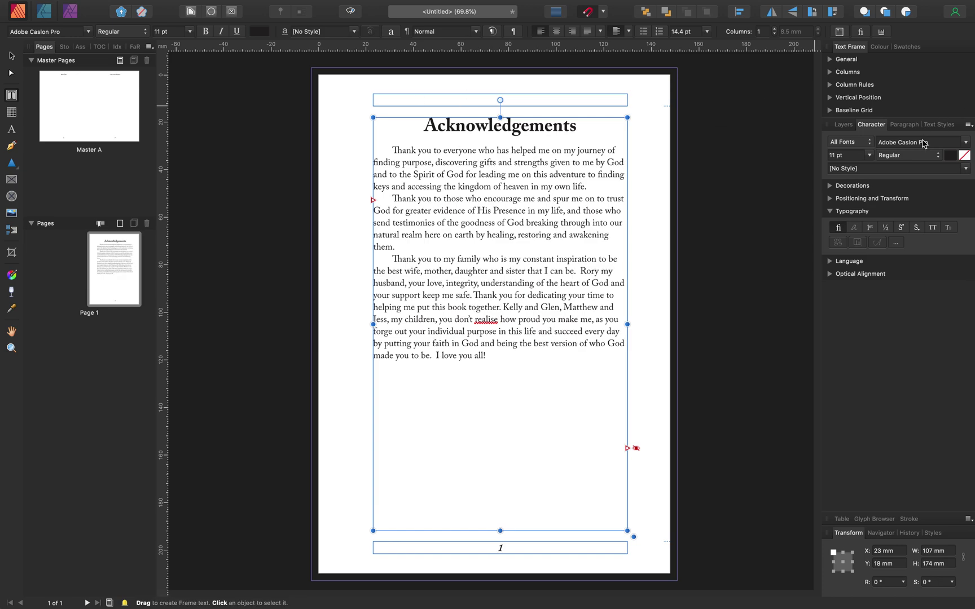
Show the document's text styles and select the Acknowledgements heading on Page 1
{"action": "left_click", "coordinate": [940, 126]}
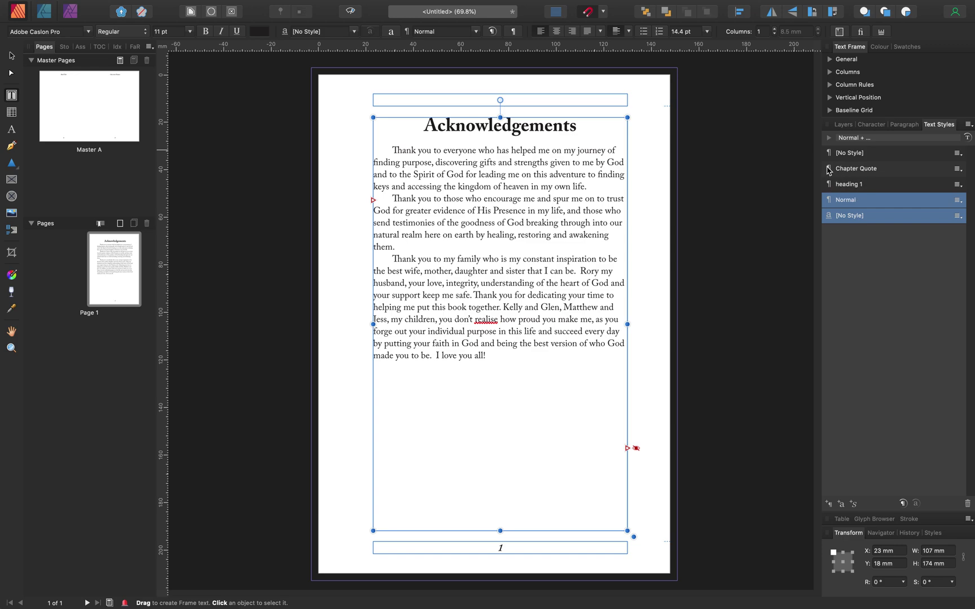
{"action": "left_click", "coordinate": [424, 126]}
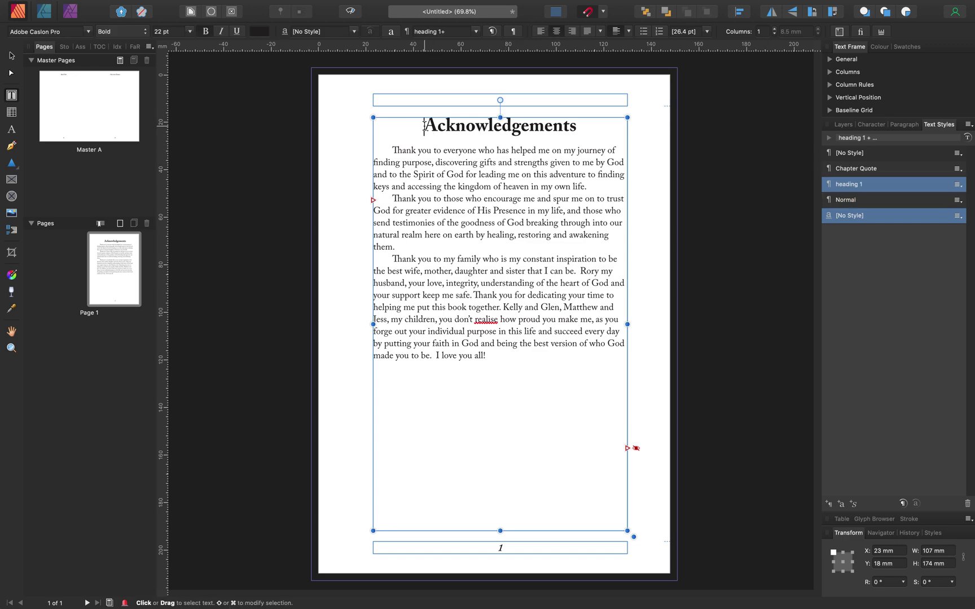
{"action": "left_click", "coordinate": [504, 125]}
{"action": "double_click", "coordinate": [508, 125]}
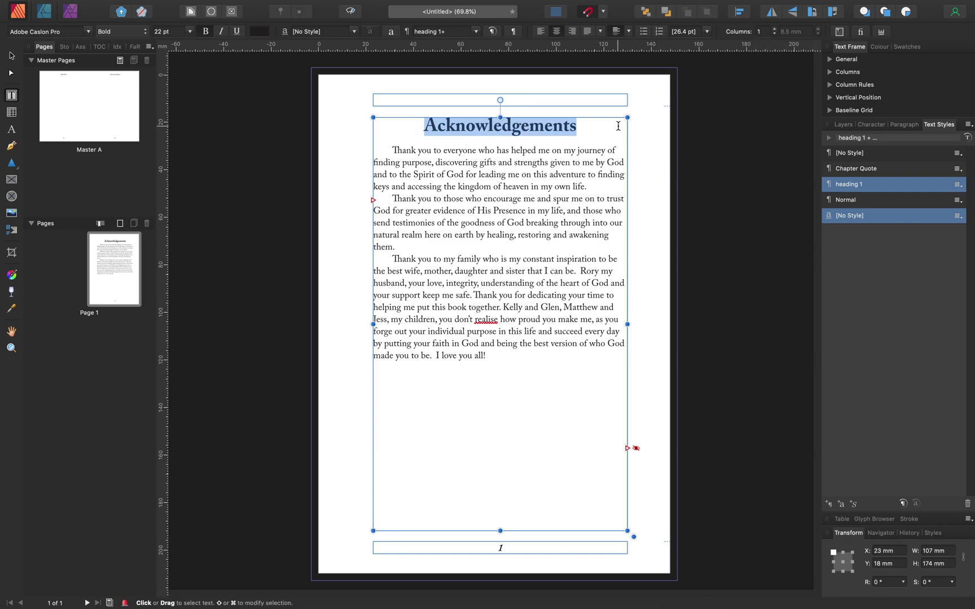
Edit the heading 1 text style and set its paragraph space after to 20 pt
{"action": "right_click", "coordinate": [862, 185]}
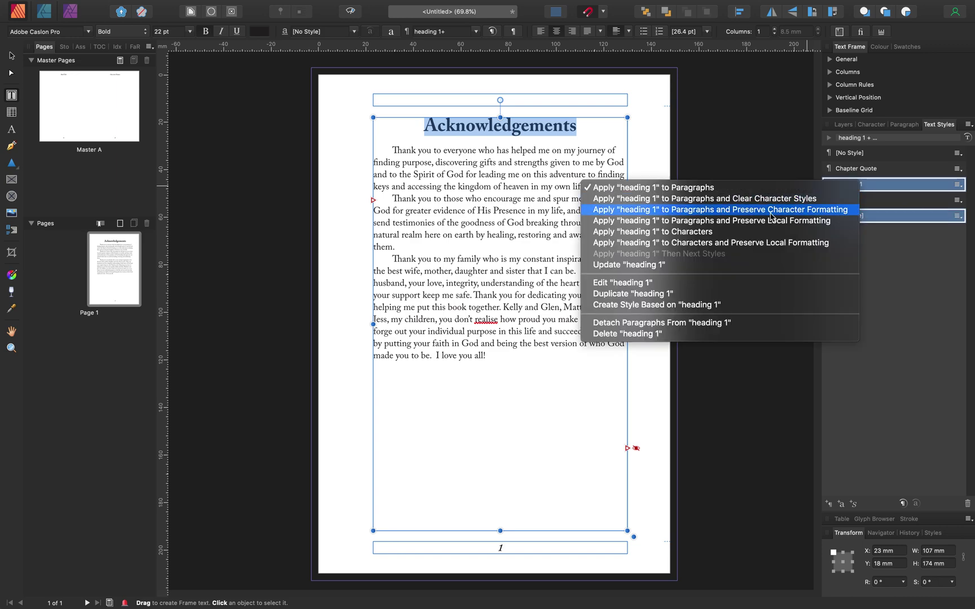
{"action": "left_click", "coordinate": [610, 284]}
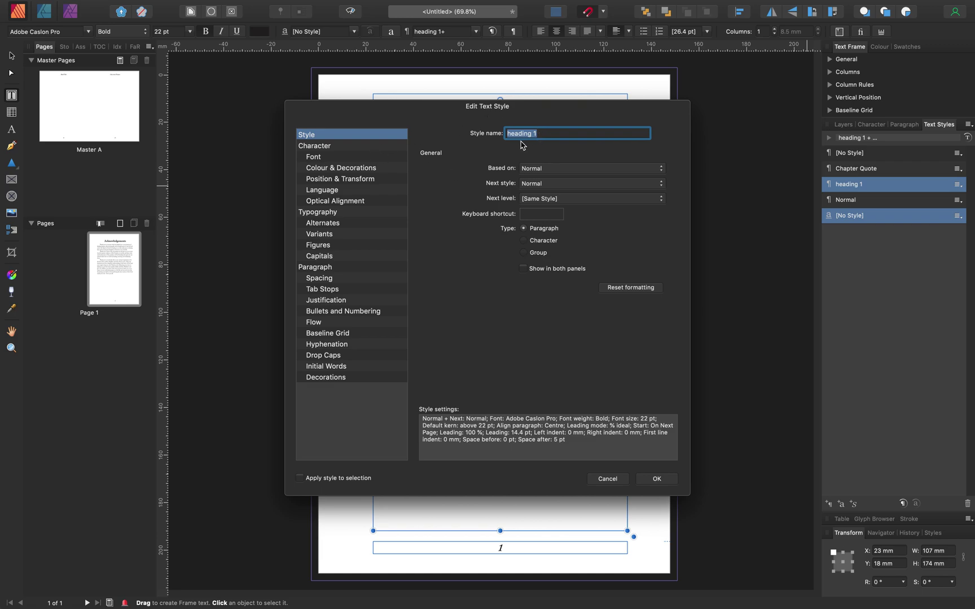
{"action": "left_click", "coordinate": [313, 158]}
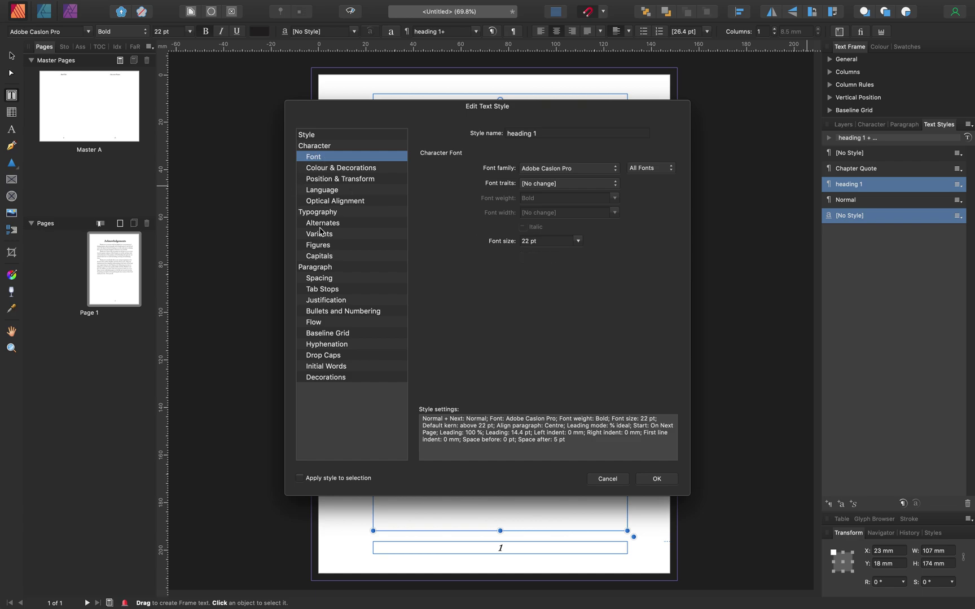
{"action": "left_click", "coordinate": [319, 278]}
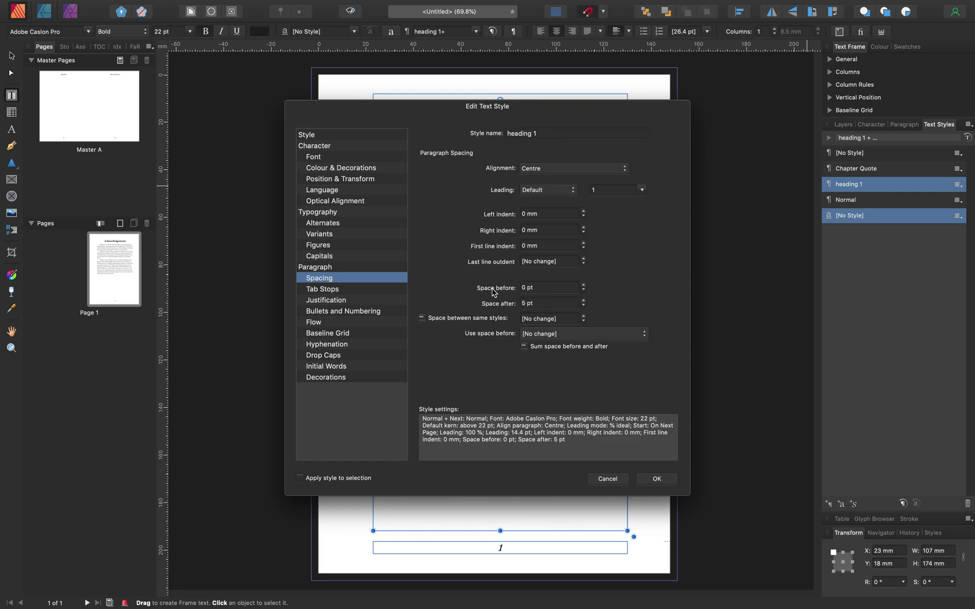
{"action": "left_click_drag", "start_coordinate": [511, 108], "coordinate": [818, 57]}
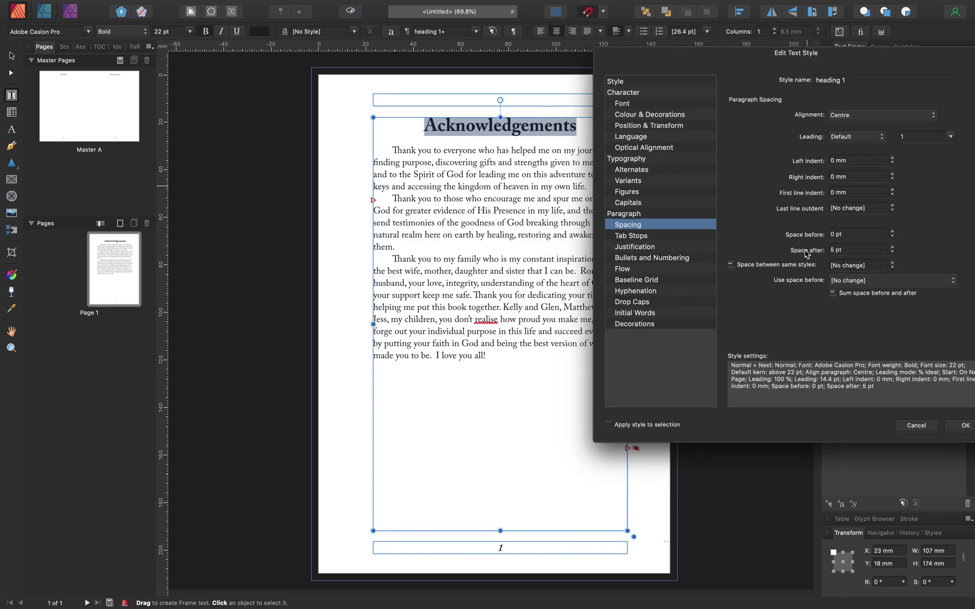
{"action": "left_click", "coordinate": [893, 247]}
{"action": "left_click_drag", "start_coordinate": [893, 246], "coordinate": [892, 247]}
{"action": "left_click", "coordinate": [893, 247]}
{"action": "left_click", "coordinate": [893, 246]}
{"action": "left_click", "coordinate": [892, 247]}
{"action": "left_click", "coordinate": [891, 247]}
{"action": "left_click", "coordinate": [892, 248]}
Set the heading 1 style's space before to 250 pt and use that space Always
{"action": "left_click", "coordinate": [831, 233]}
{"action": "type", "text": "25"}
{"action": "left_click", "coordinate": [842, 234]}
{"action": "left_click", "coordinate": [953, 282]}
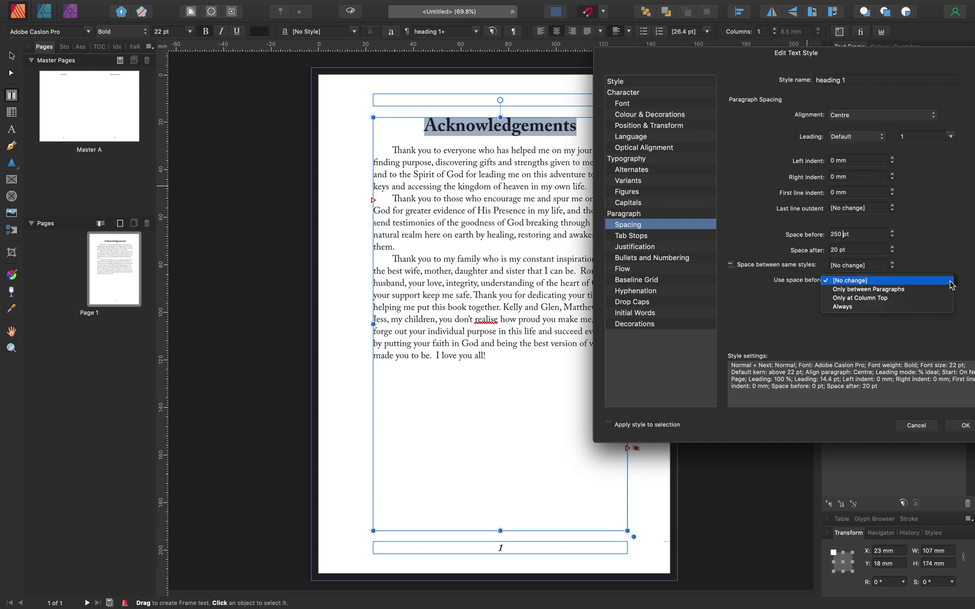
{"action": "left_click", "coordinate": [841, 308]}
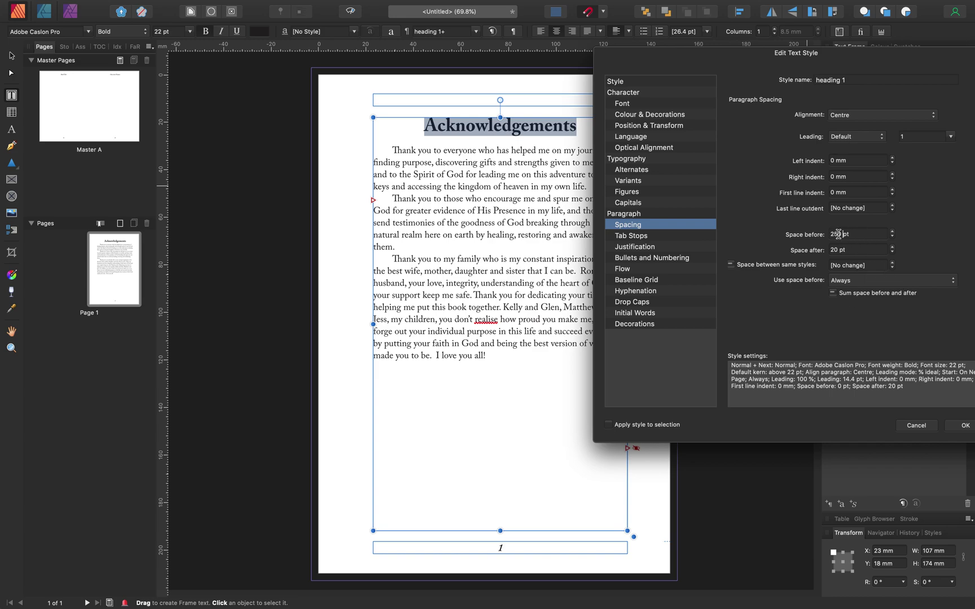
{"action": "left_click", "coordinate": [849, 283]}
{"action": "left_click", "coordinate": [841, 281]}
Make heading 1 paragraphs start On Next Odd Page, prevent orphaned first lines and widowed last lines, and apply the style changes
{"action": "left_click", "coordinate": [623, 271]}
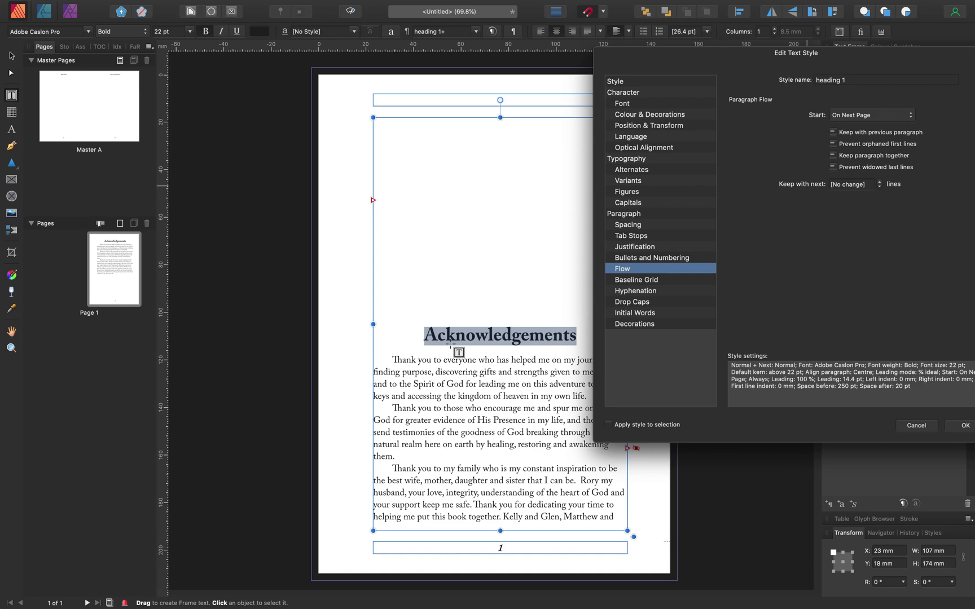
{"action": "left_click", "coordinate": [910, 117]}
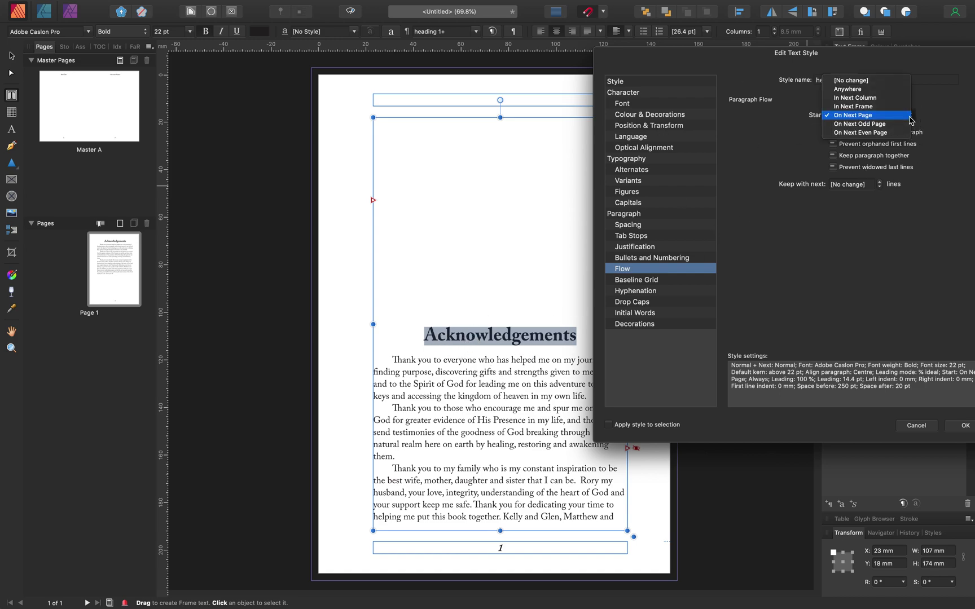
{"action": "left_click", "coordinate": [851, 124]}
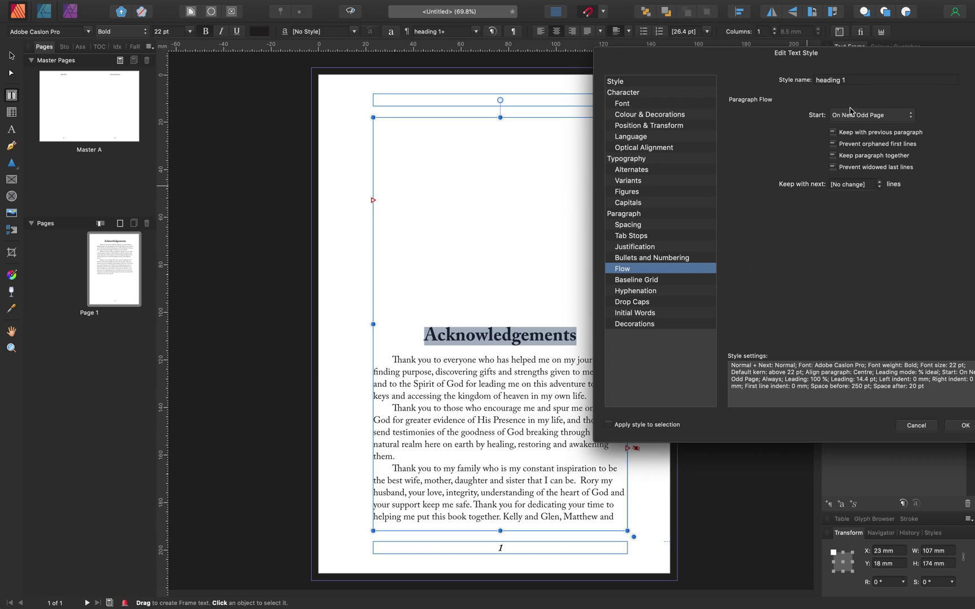
{"action": "left_click", "coordinate": [846, 145]}
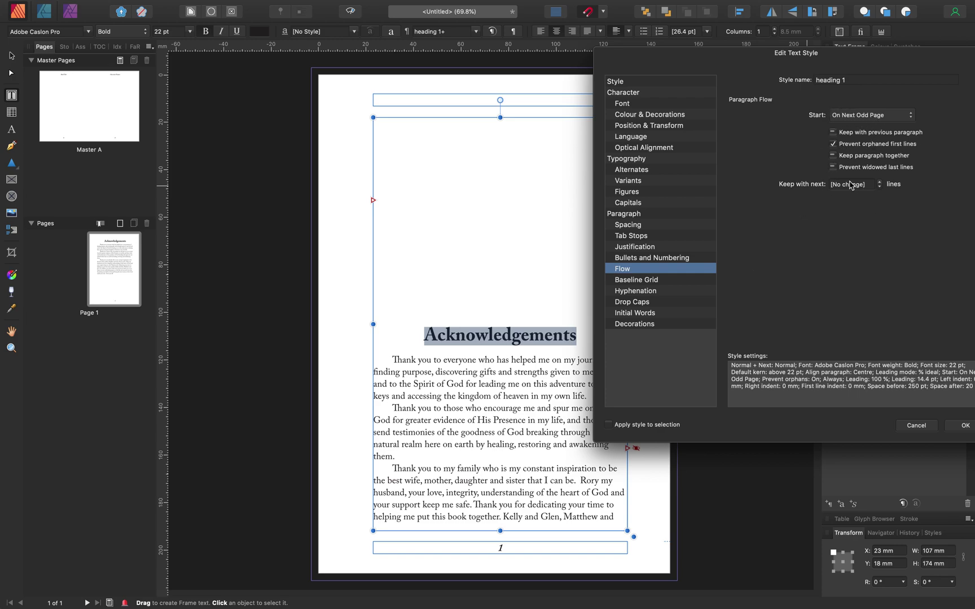
{"action": "left_click", "coordinate": [834, 168]}
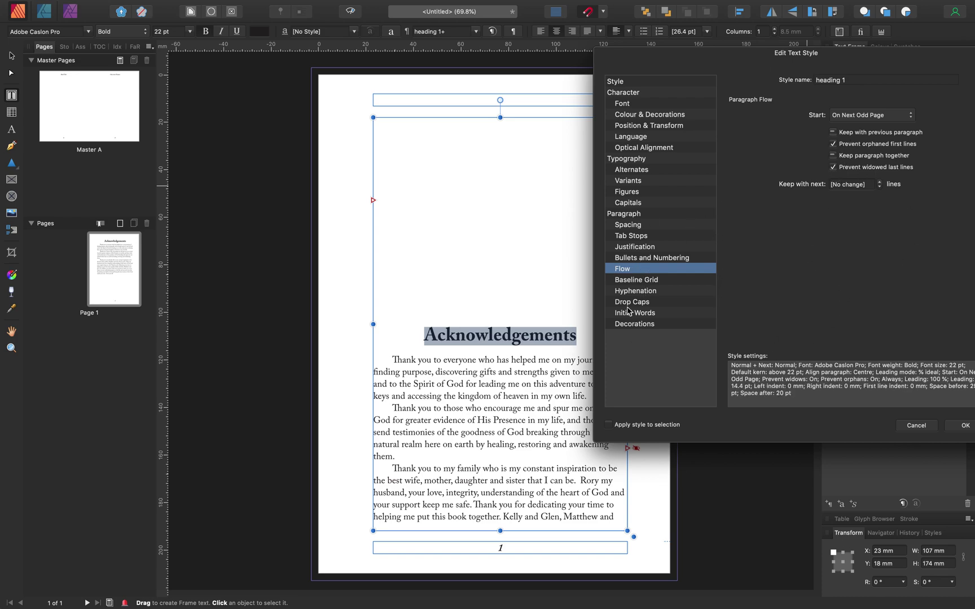
{"action": "left_click", "coordinate": [964, 427]}
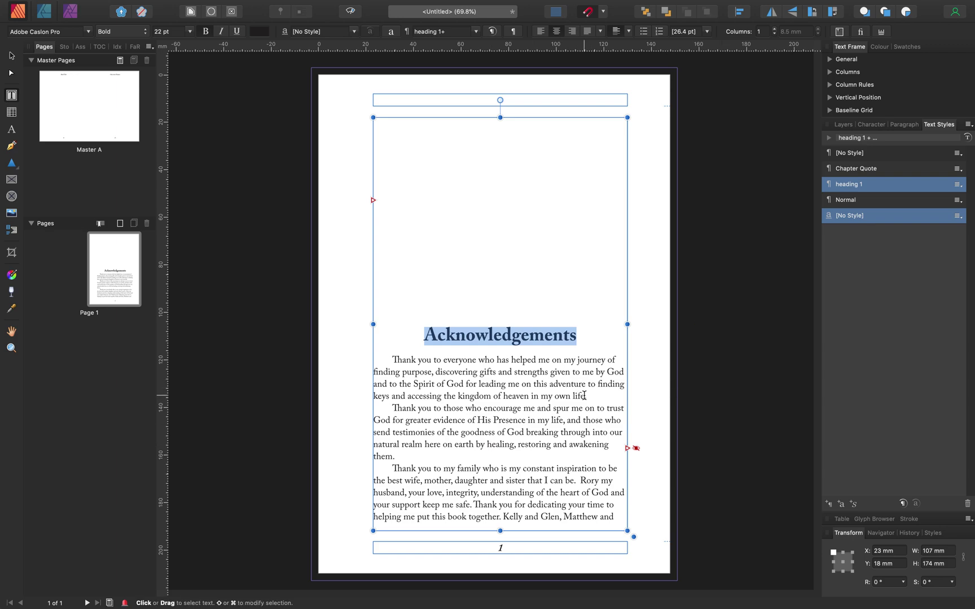
Select the first Acknowledgements paragraph and edit the Normal text style to use a font size of 12 pt
{"action": "left_click_drag", "start_coordinate": [585, 396], "coordinate": [503, 396]}
{"action": "left_click_drag", "start_coordinate": [375, 373], "coordinate": [394, 358]}
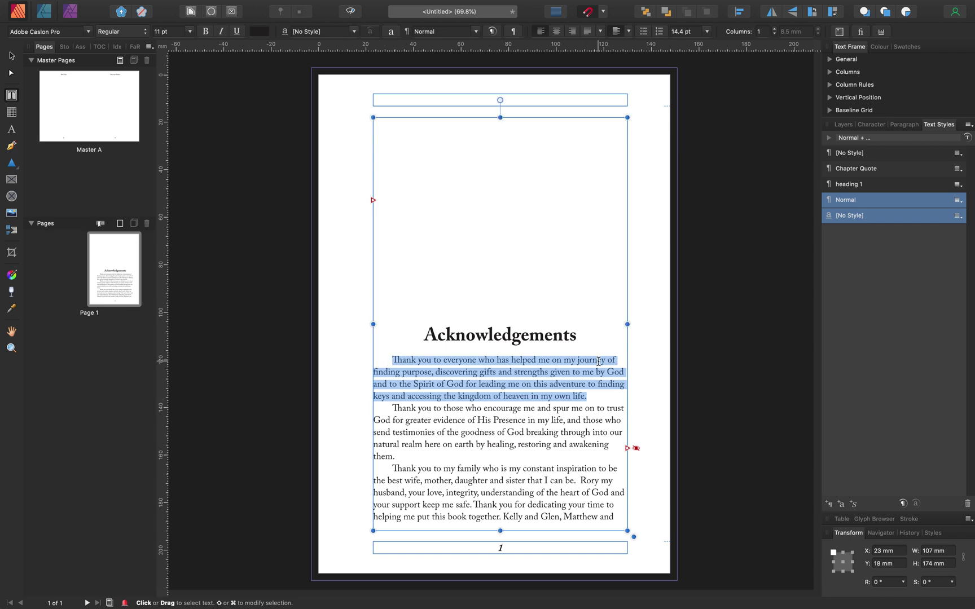
{"action": "right_click", "coordinate": [849, 203]}
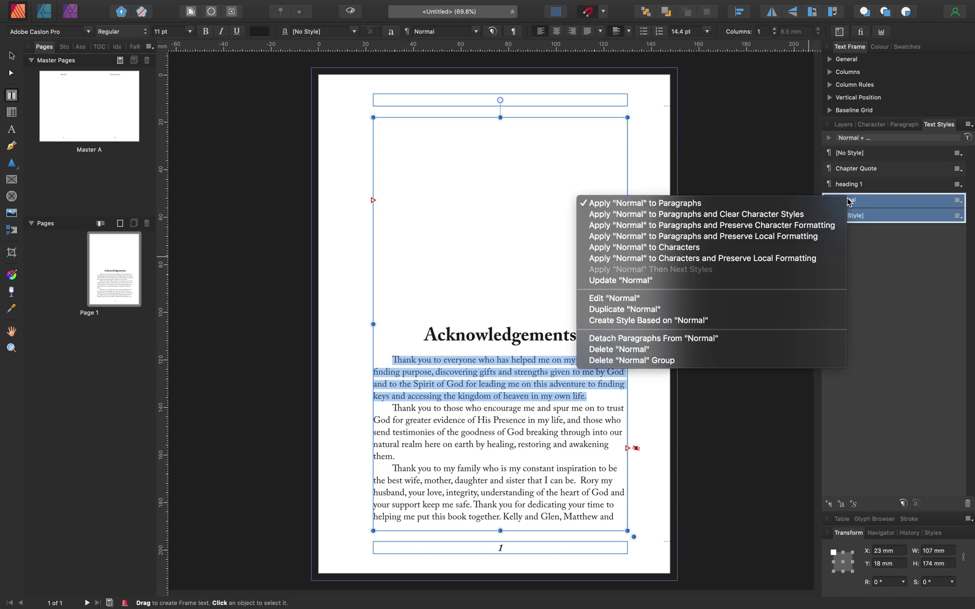
{"action": "left_click", "coordinate": [616, 299]}
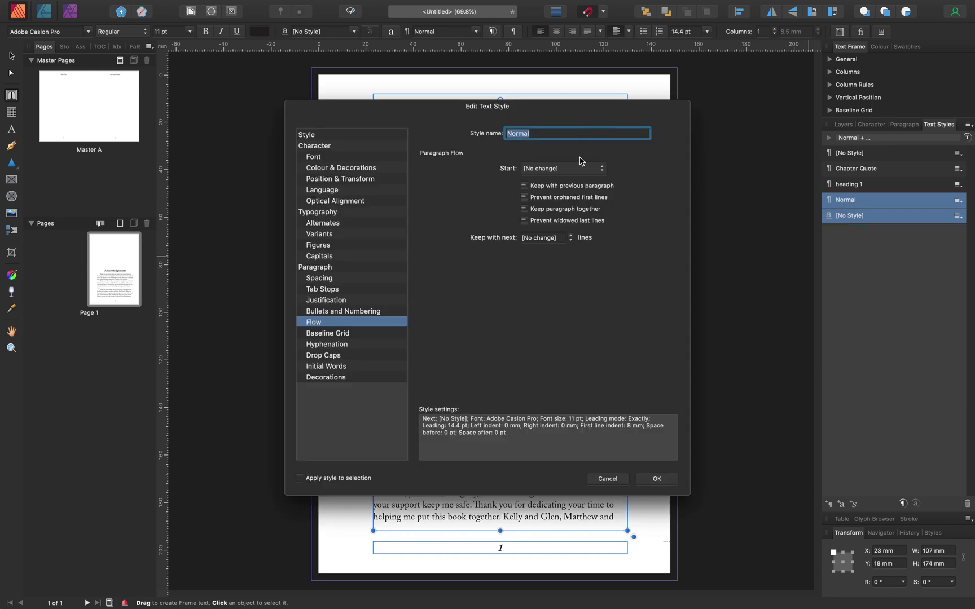
{"action": "left_click", "coordinate": [317, 158]}
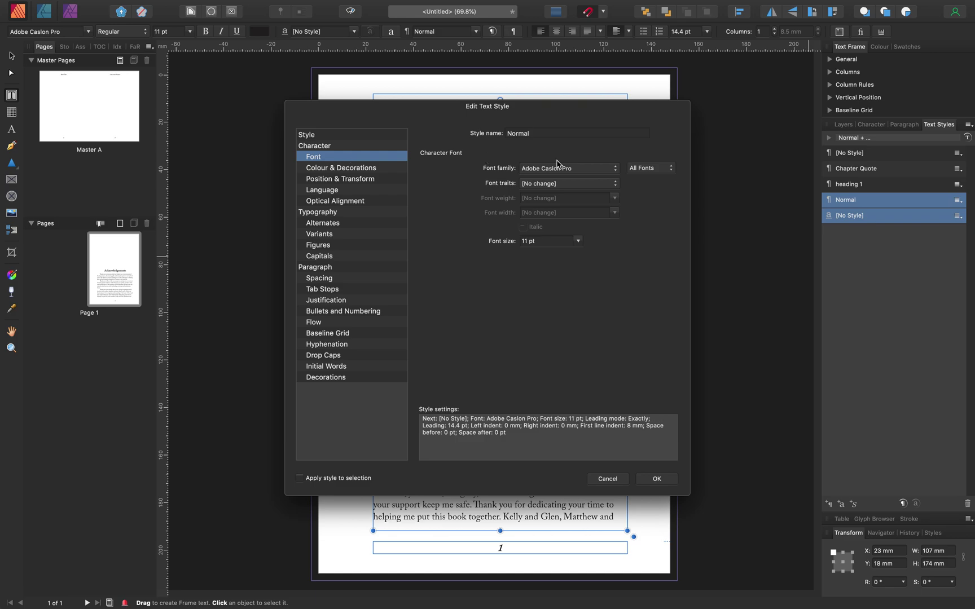
{"action": "left_click", "coordinate": [578, 241]}
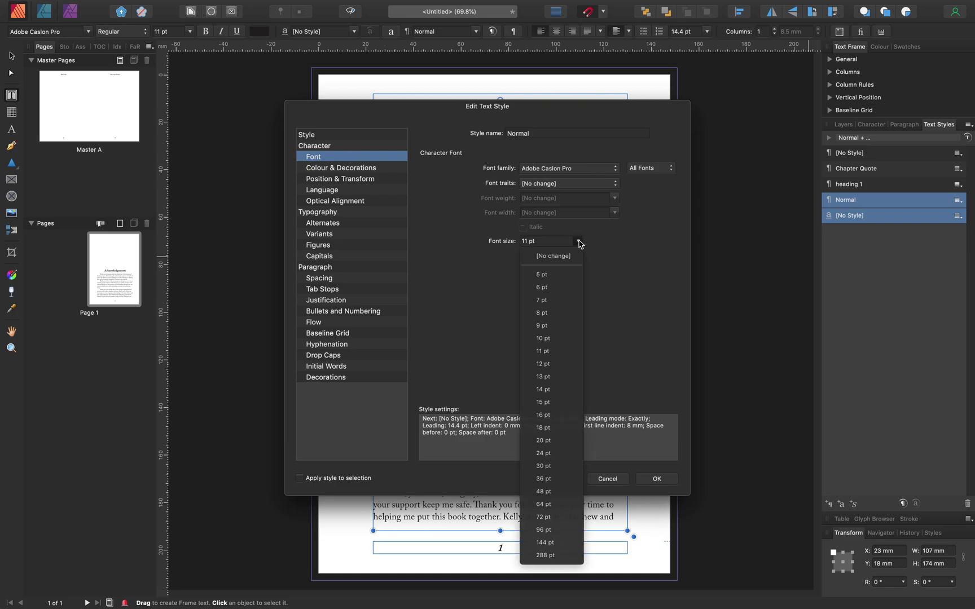
{"action": "left_click", "coordinate": [544, 365]}
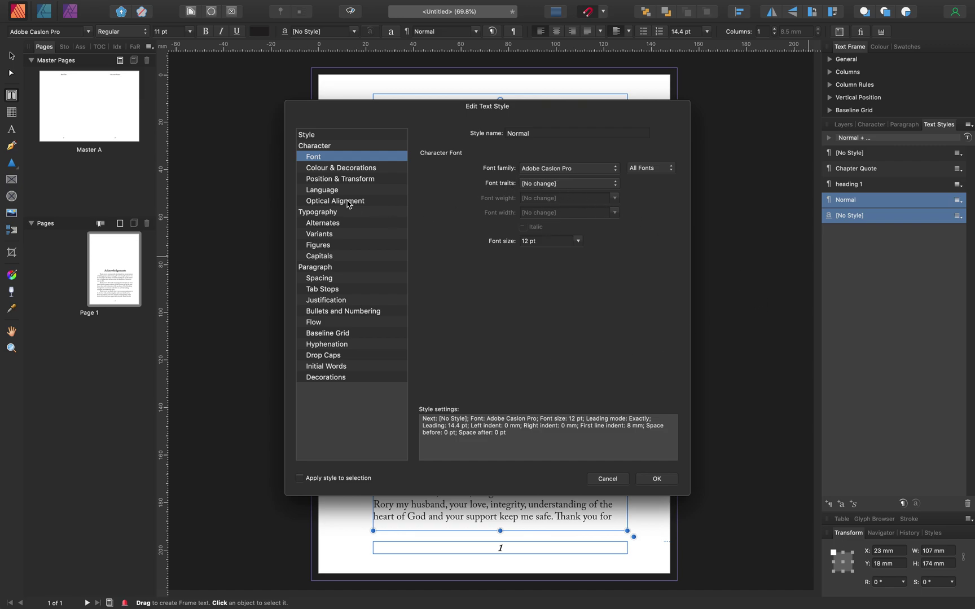
Set the Normal style's paragraph alignment to Justified Last Line Left and apply the style changes
{"action": "left_click", "coordinate": [324, 279]}
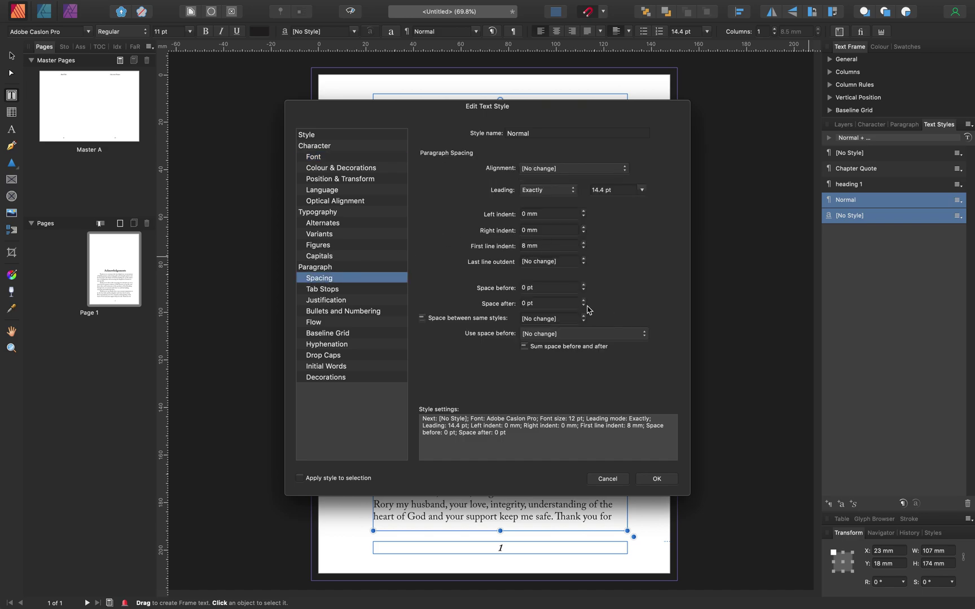
{"action": "left_click", "coordinate": [584, 249]}
{"action": "left_click", "coordinate": [625, 169]}
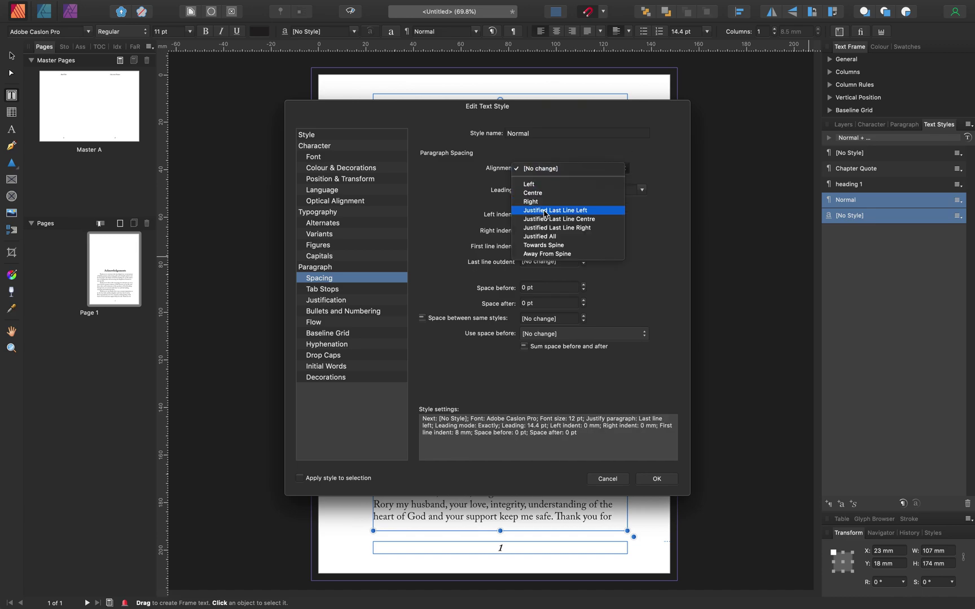
{"action": "left_click", "coordinate": [585, 211]}
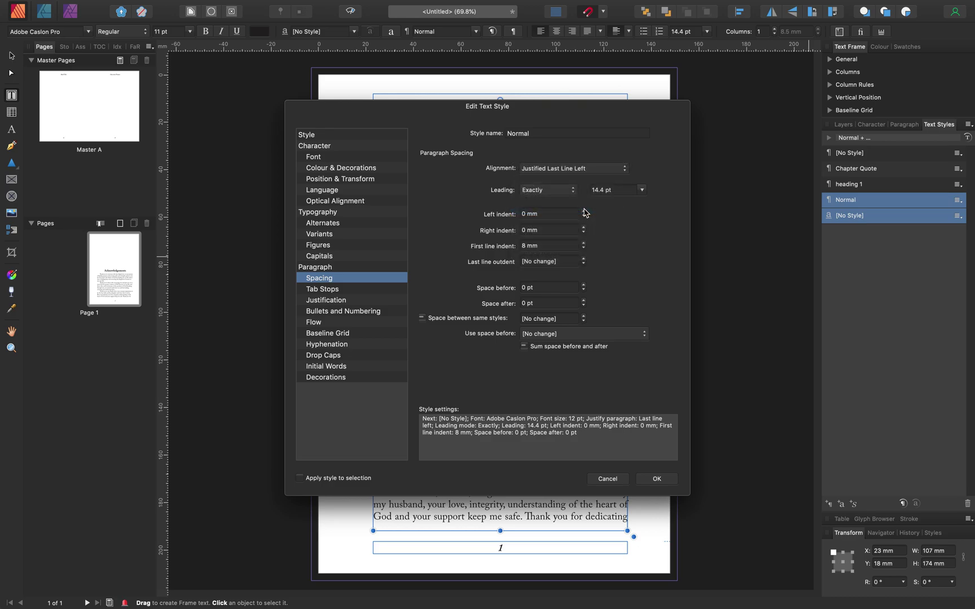
{"action": "left_click_drag", "start_coordinate": [438, 105], "coordinate": [116, 57]}
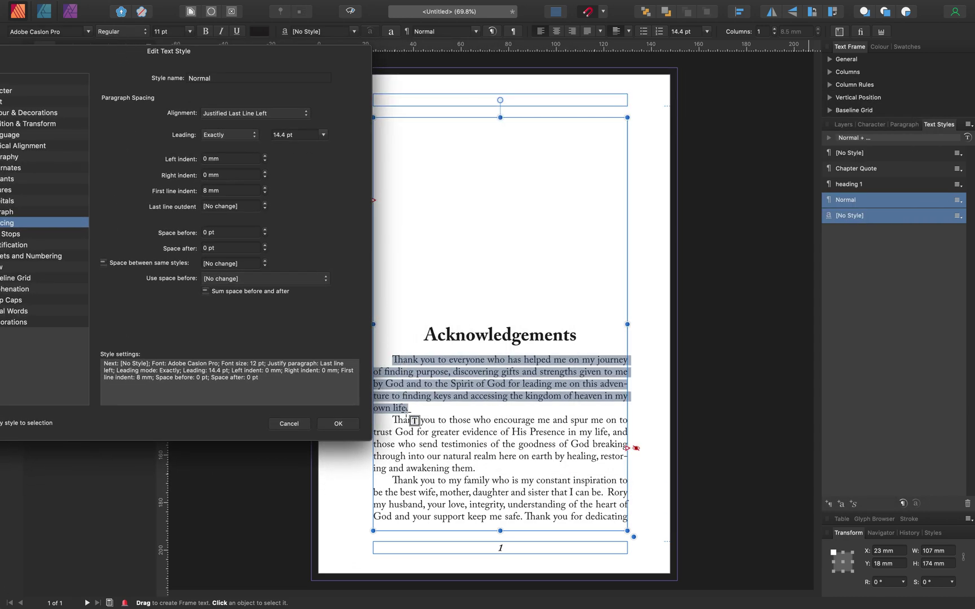
{"action": "left_click_drag", "start_coordinate": [206, 56], "coordinate": [746, 35]}
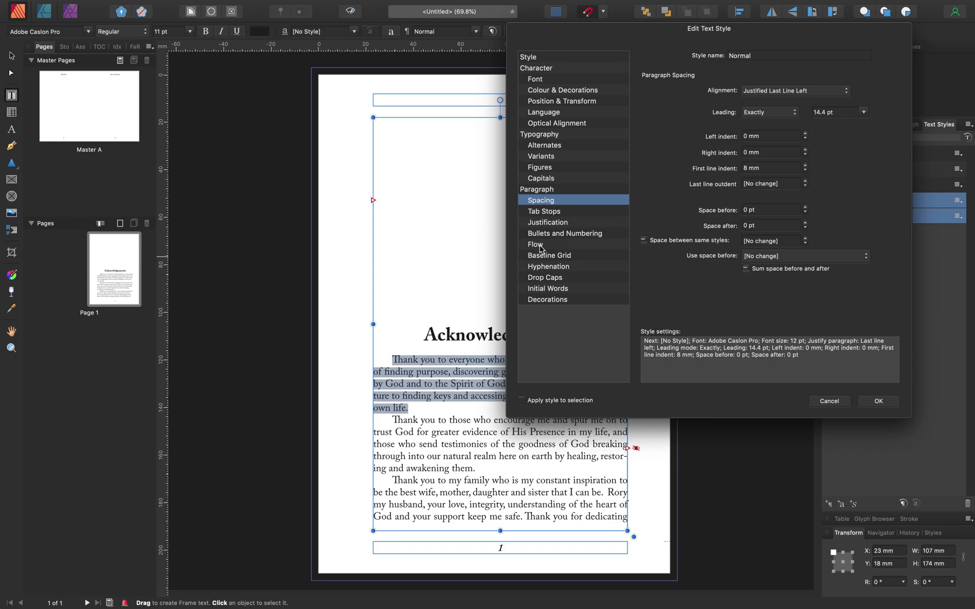
{"action": "left_click", "coordinate": [878, 402]}
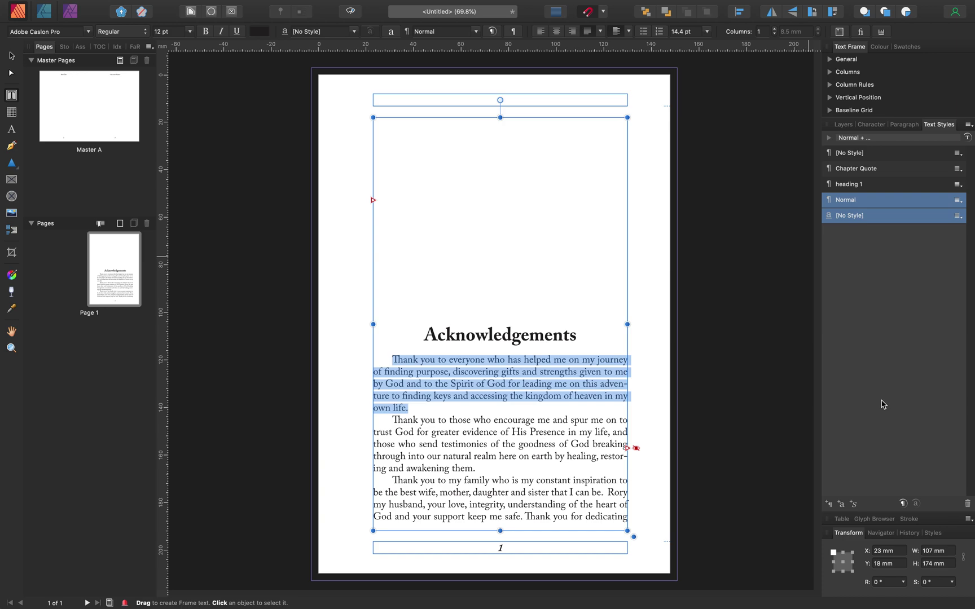
Select the first Acknowledgements paragraph and start a new paragraph style based on it named First Paragraph Drop Cap
{"action": "left_click", "coordinate": [489, 393]}
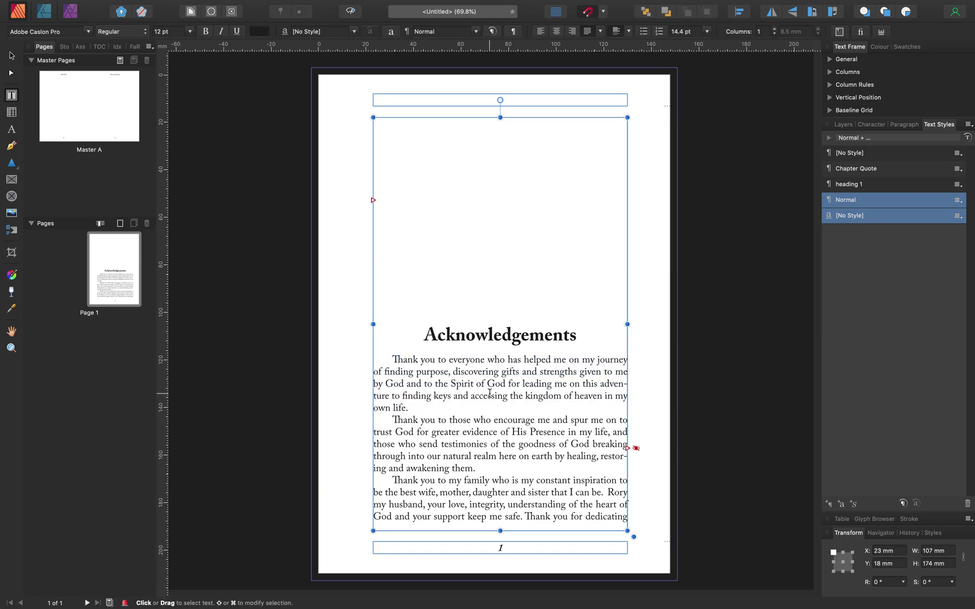
{"action": "left_click", "coordinate": [410, 409]}
{"action": "left_click_drag", "start_coordinate": [411, 409], "coordinate": [393, 359]}
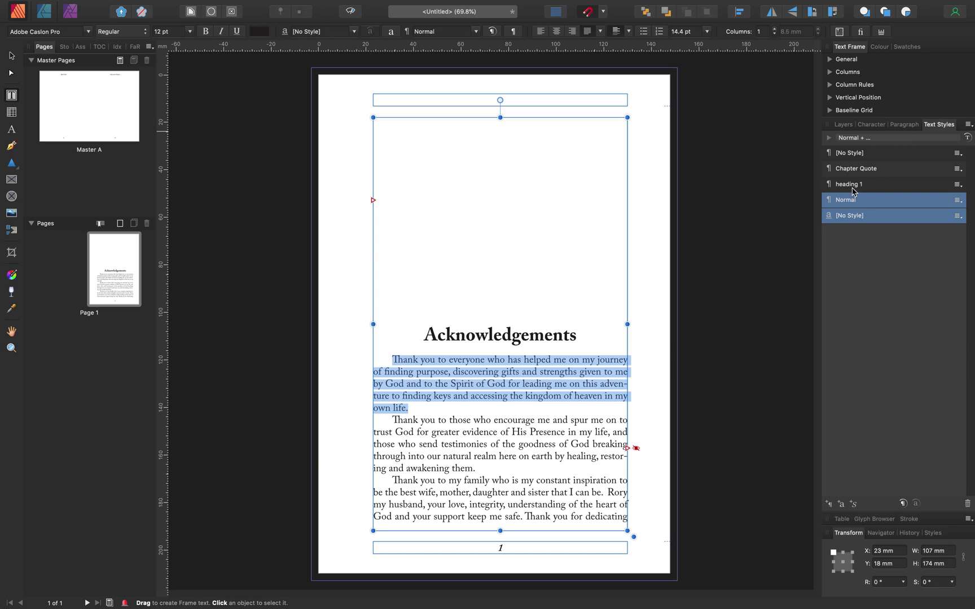
{"action": "left_click", "coordinate": [828, 504]}
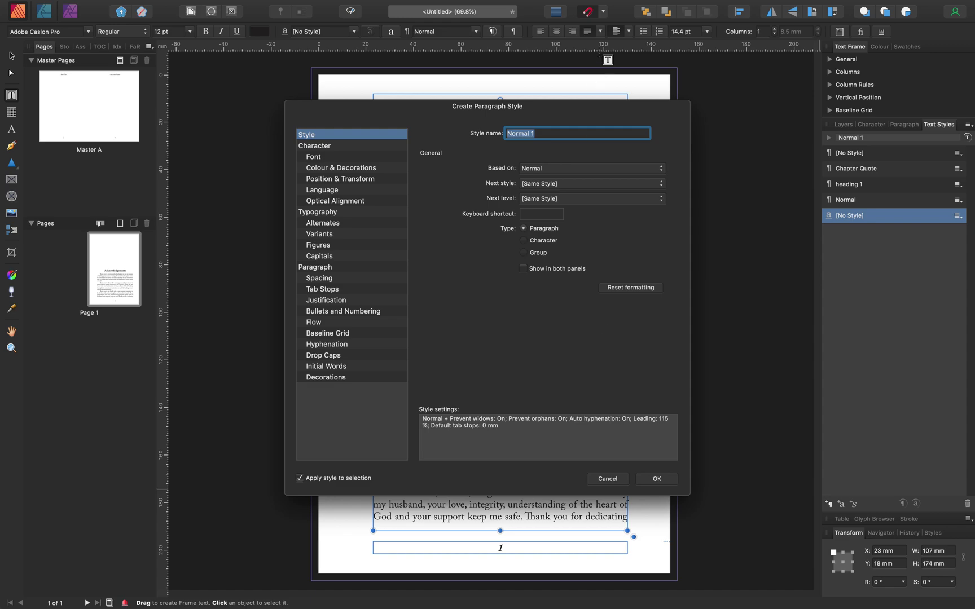
{"action": "type", "text": "First Paragraph Drop Cap"}
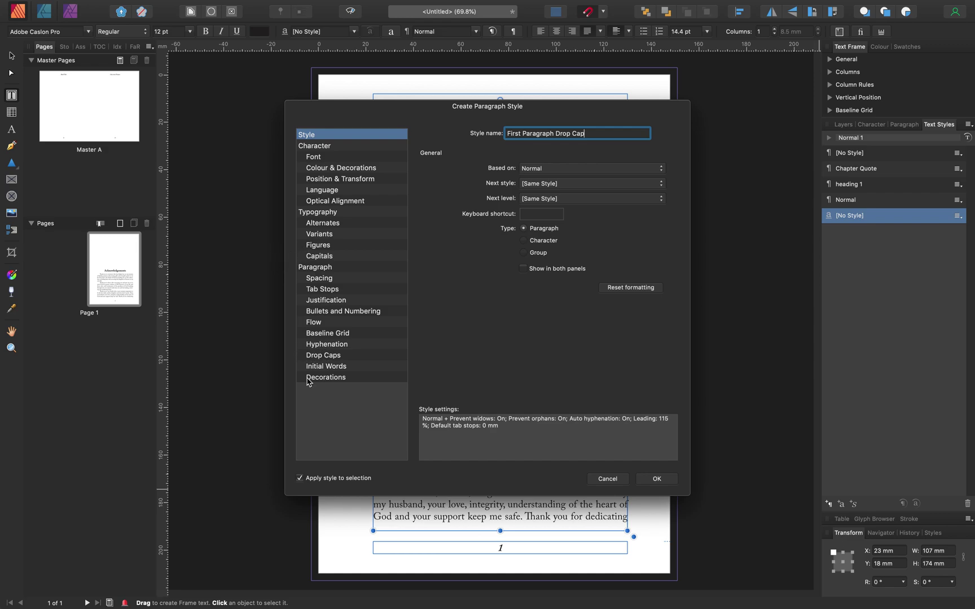
Enable drop caps for the new style with a height of 3 lines and 1 character
{"action": "left_click", "coordinate": [312, 361]}
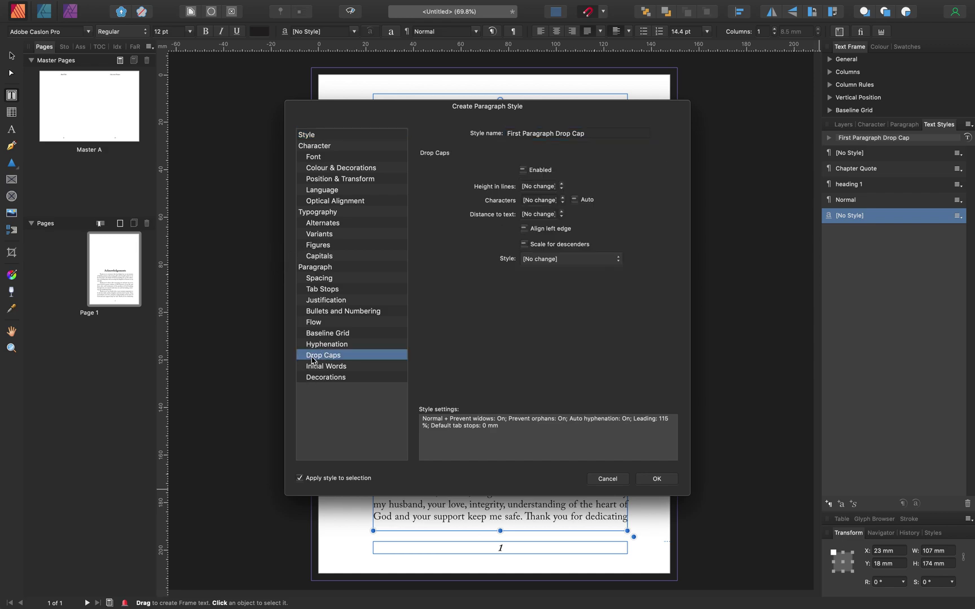
{"action": "left_click", "coordinate": [524, 171]}
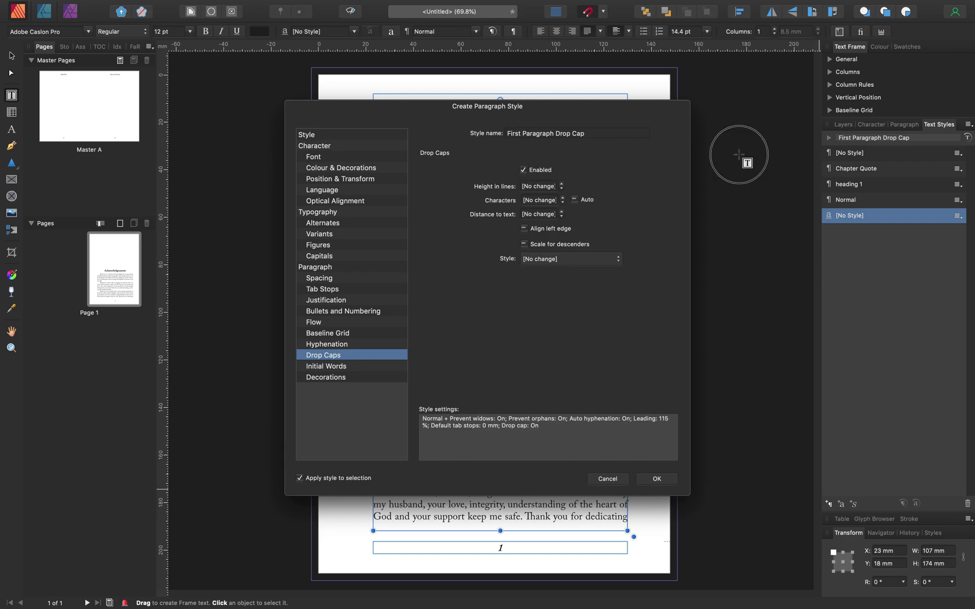
{"action": "left_click_drag", "start_coordinate": [374, 116], "coordinate": [425, 112]}
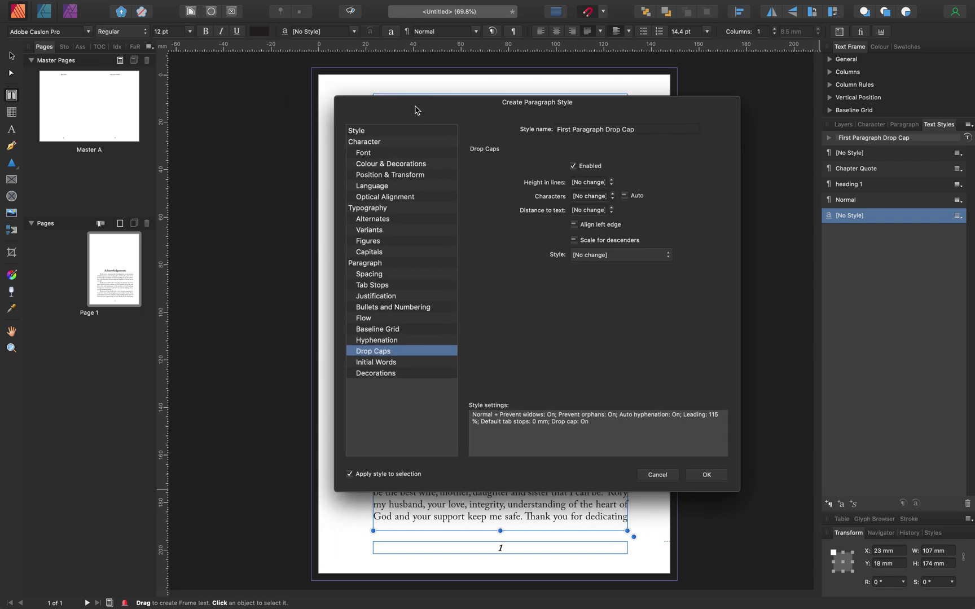
{"action": "left_click", "coordinate": [612, 181]}
{"action": "left_click", "coordinate": [613, 197]}
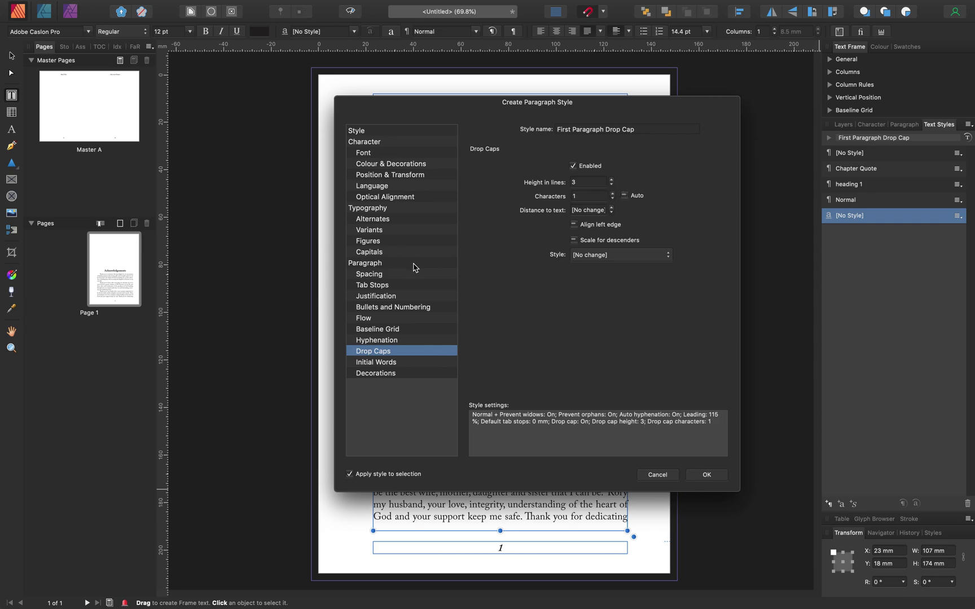
Remove the first line indent from the First Paragraph Drop Cap style, create the style and deselect the paragraph
{"action": "left_click", "coordinate": [371, 275]}
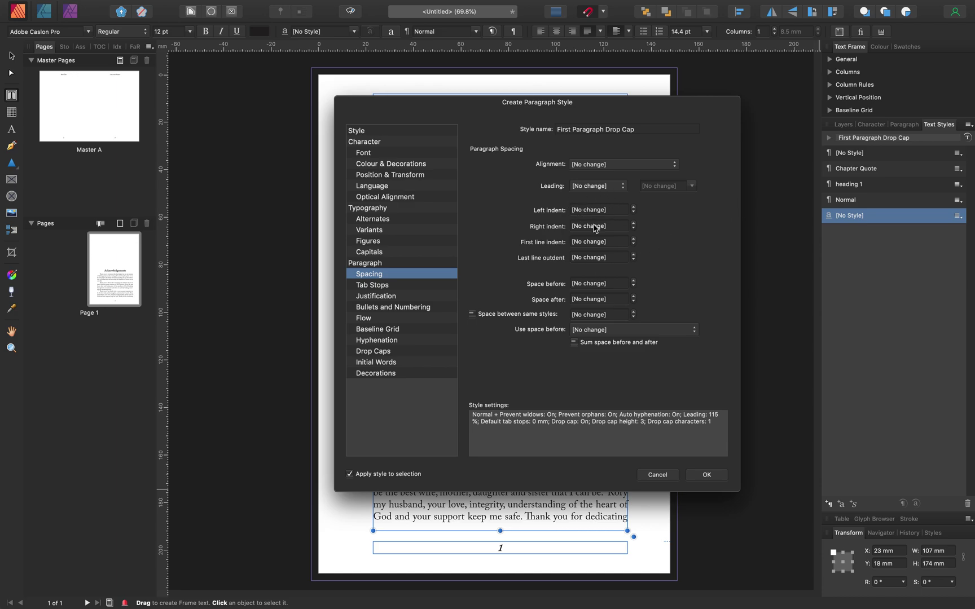
{"action": "left_click", "coordinate": [633, 244]}
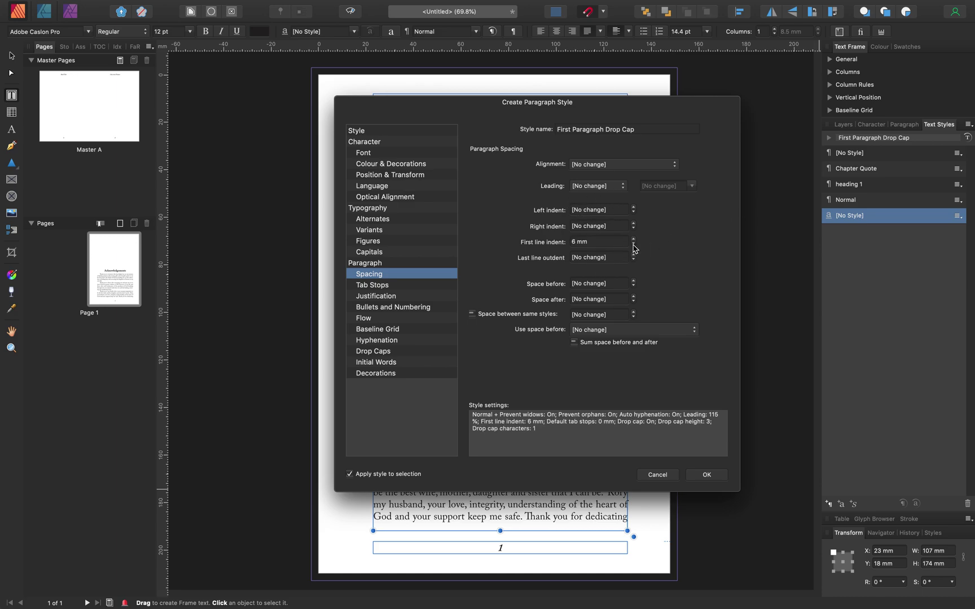
{"action": "left_click", "coordinate": [633, 247]}
{"action": "left_click", "coordinate": [706, 475]}
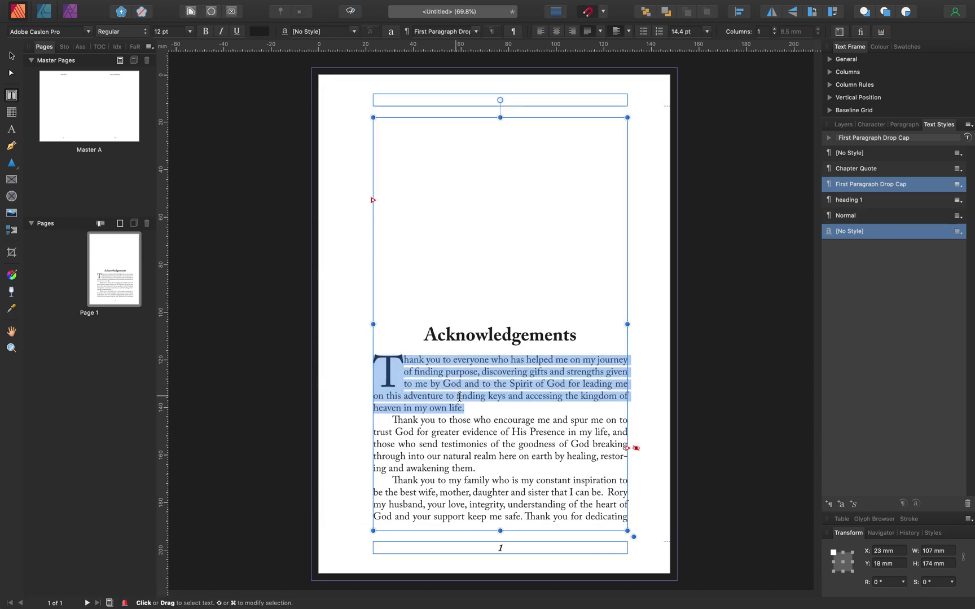
{"action": "left_click", "coordinate": [473, 406]}
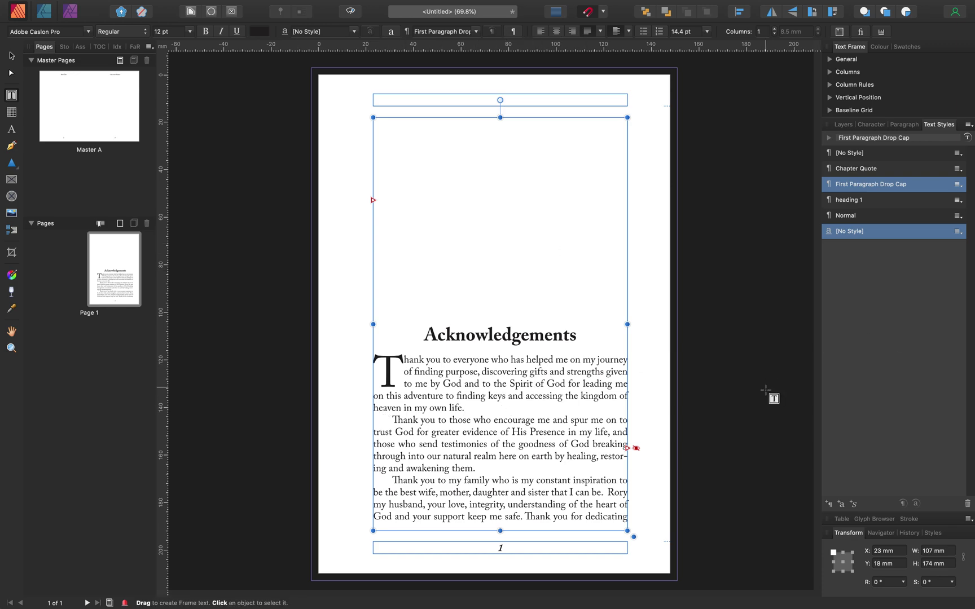
Auto-flow the overflowing manuscript from the page 1 text frame onto as many new pages as needed, and return to page 1
{"action": "left_click", "coordinate": [12, 57]}
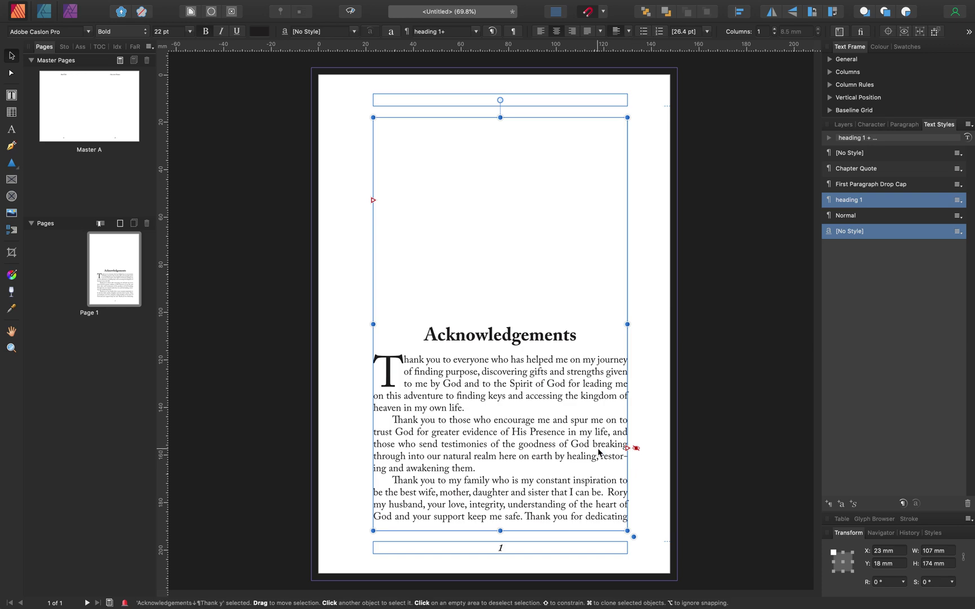
{"action": "left_click", "coordinate": [628, 449], "text": "shift"}
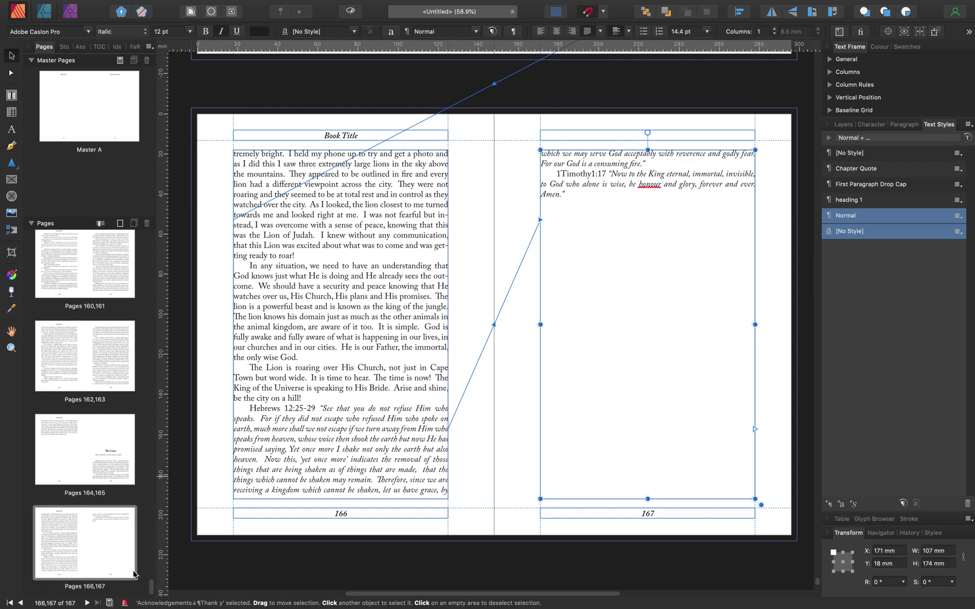
{"action": "left_click_drag", "start_coordinate": [152, 589], "coordinate": [146, 234]}
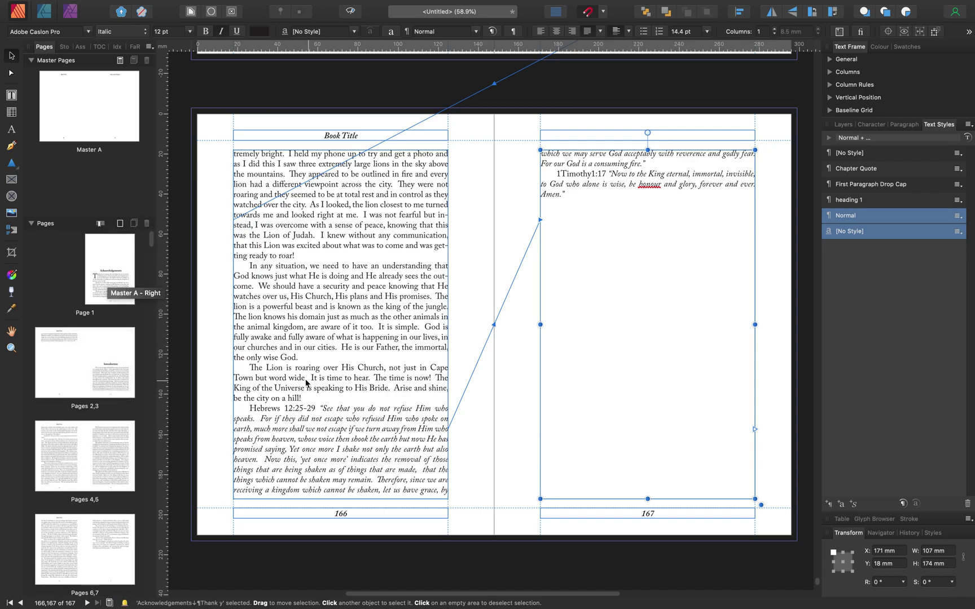
{"action": "left_click", "coordinate": [109, 275]}
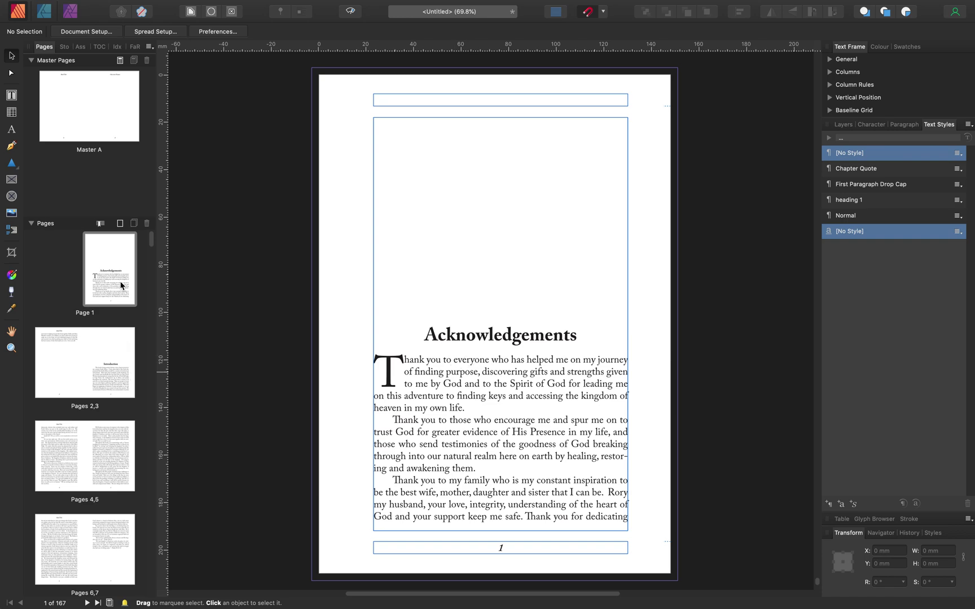
Go to pages 8 and 9 and select the italic quote paragraph below the Feasting On Goodness heading
{"action": "left_click", "coordinate": [120, 367]}
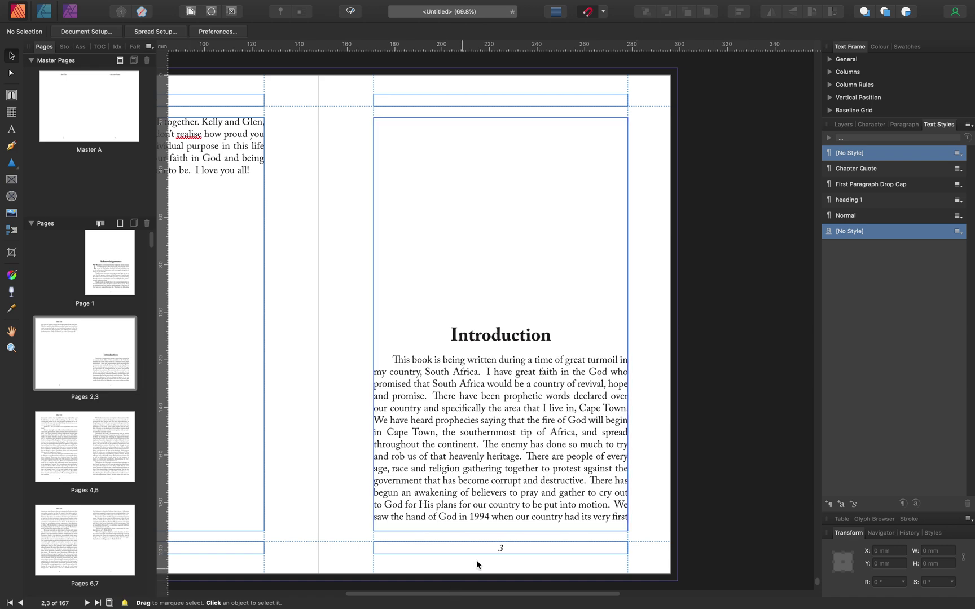
{"action": "scroll", "coordinate": [133, 372], "scroll_direction": "down", "scroll_amount": 5}
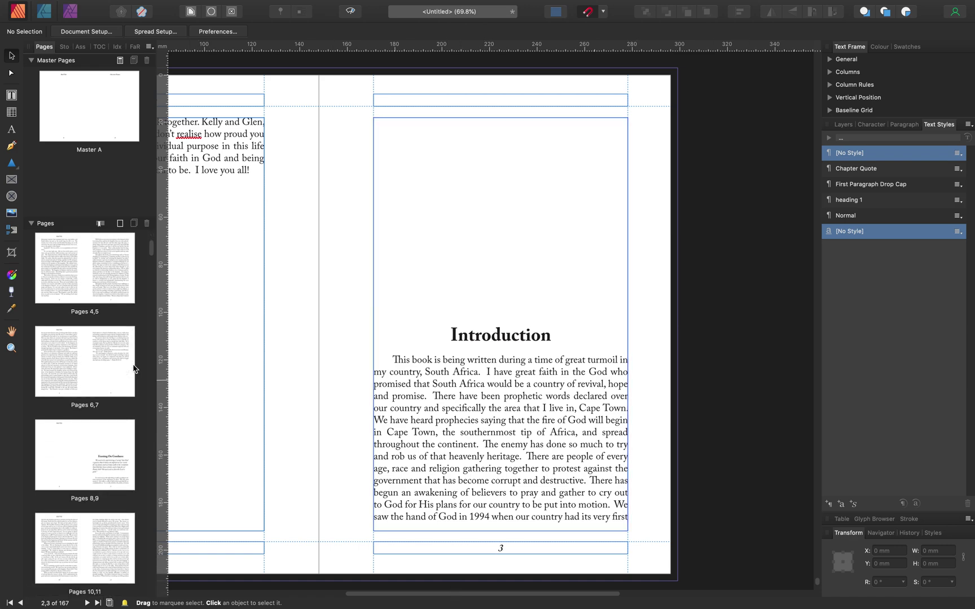
{"action": "scroll", "coordinate": [134, 369], "scroll_direction": "down", "scroll_amount": 2}
{"action": "left_click", "coordinate": [109, 381]}
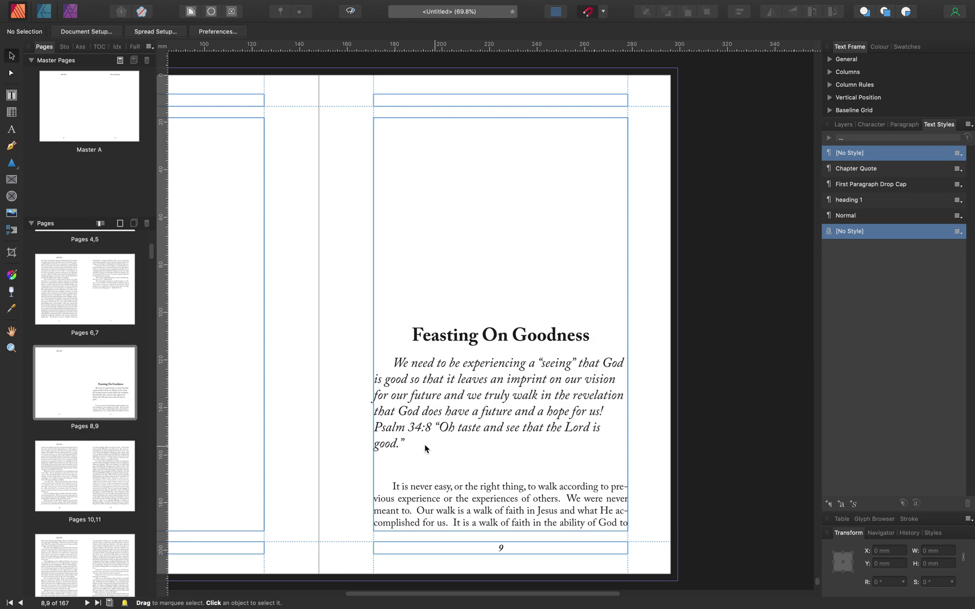
{"action": "left_click", "coordinate": [405, 444]}
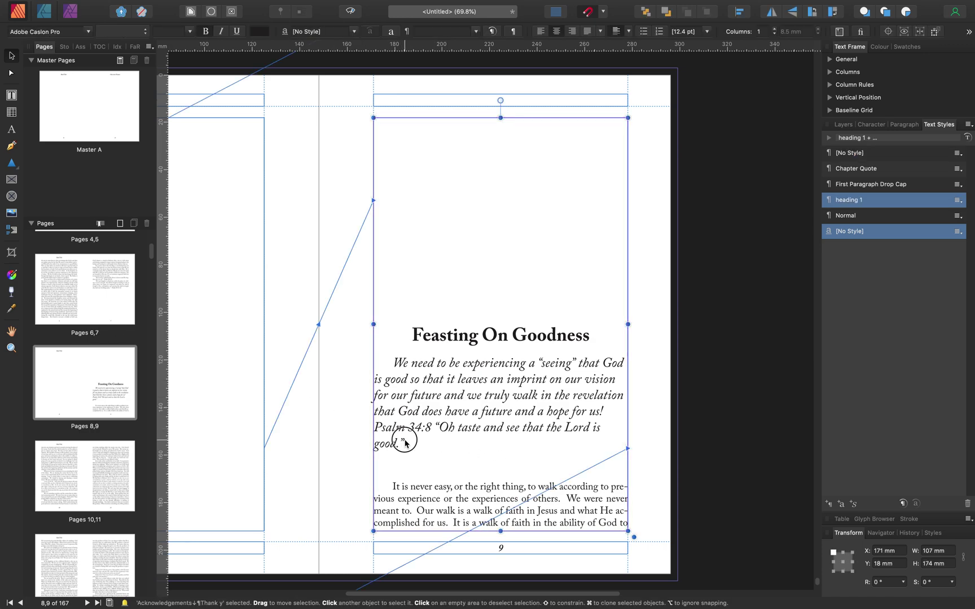
{"action": "double_click", "coordinate": [405, 440]}
{"action": "left_click_drag", "start_coordinate": [404, 433], "coordinate": [396, 359]}
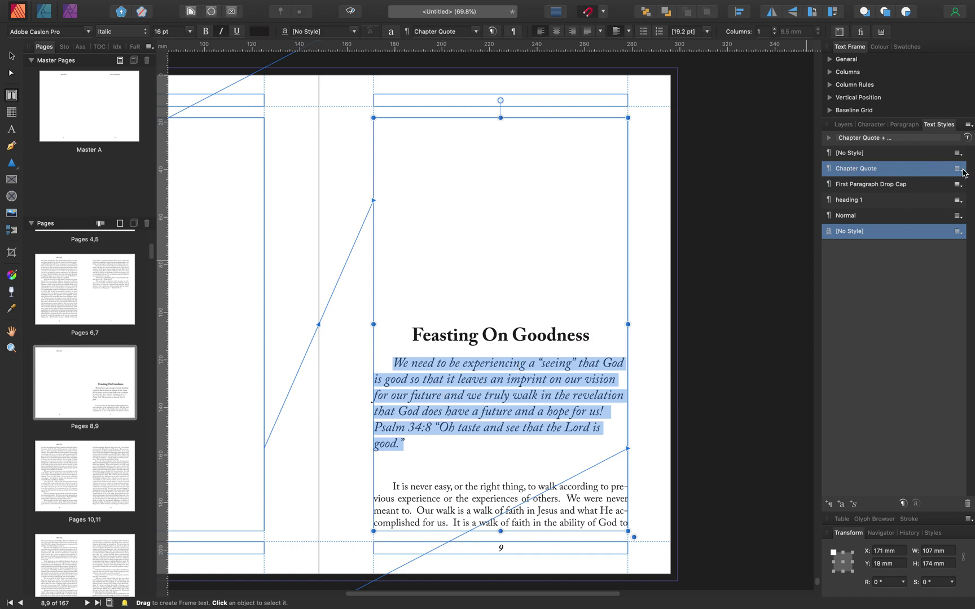
Edit the Chapter Quote style and set its paragraph alignment to Justified Last Line Left
{"action": "right_click", "coordinate": [883, 168]}
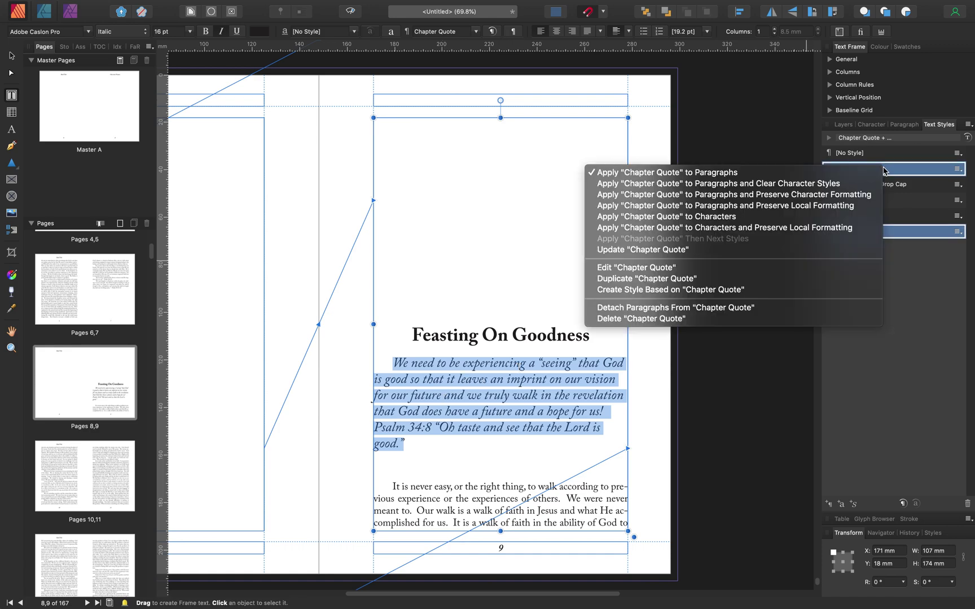
{"action": "left_click", "coordinate": [626, 269]}
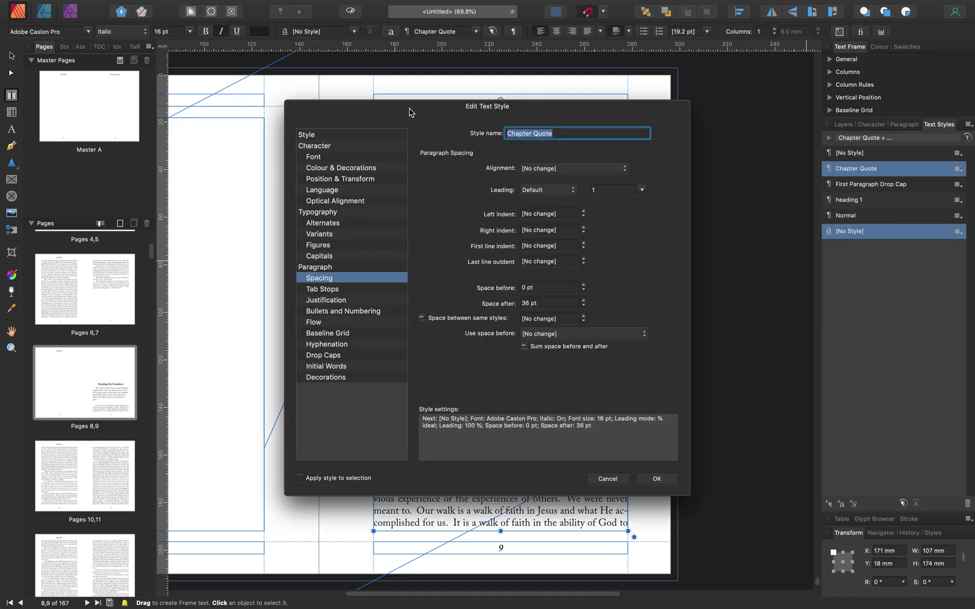
{"action": "left_click_drag", "start_coordinate": [410, 112], "coordinate": [669, 59]}
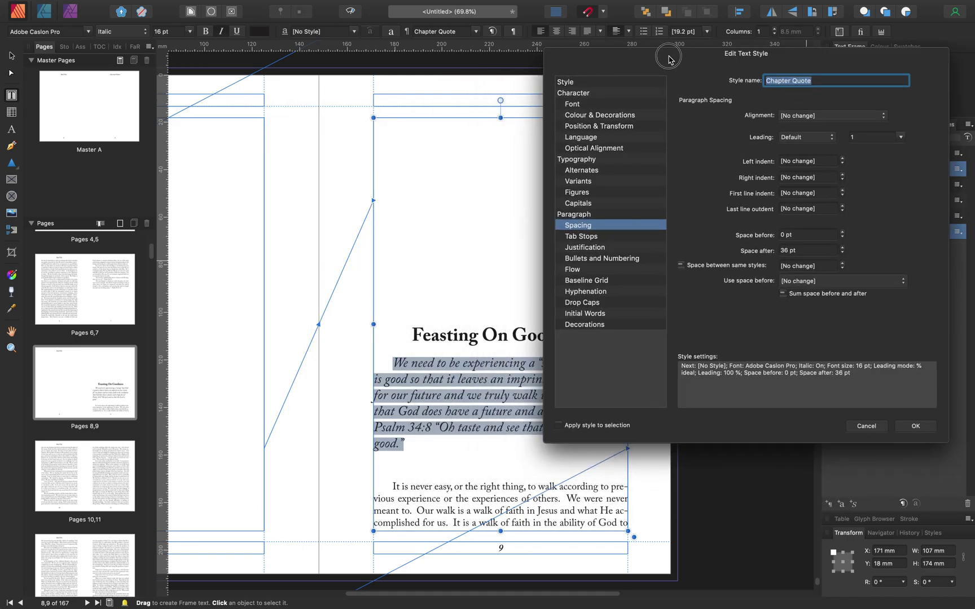
{"action": "left_click", "coordinate": [884, 116]}
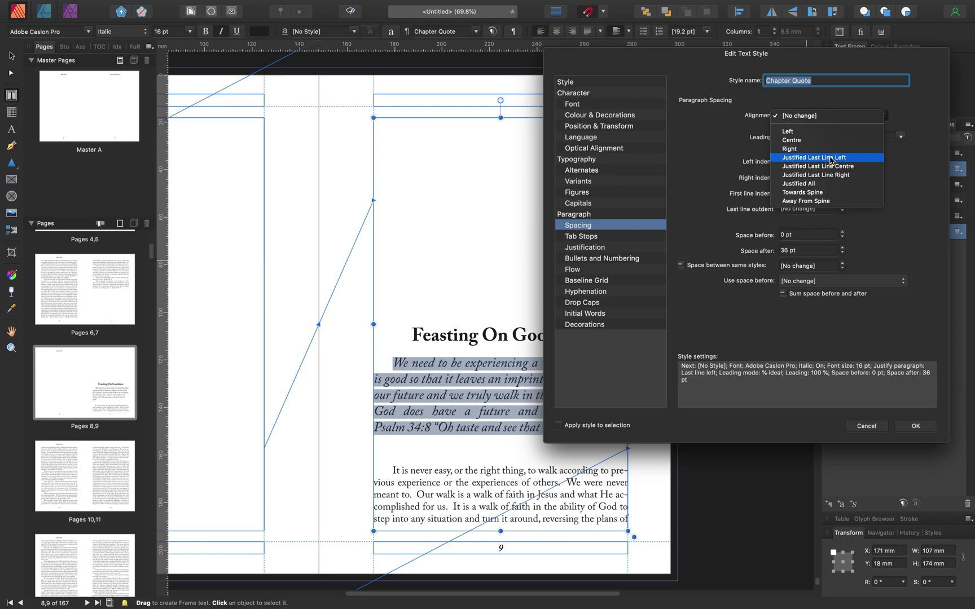
{"action": "left_click", "coordinate": [832, 158]}
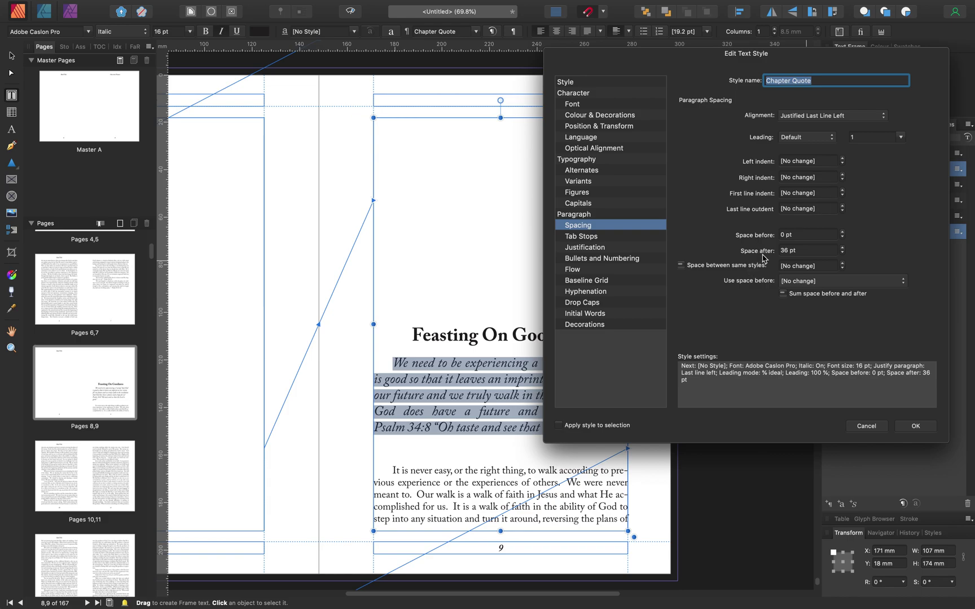
Reduce the Chapter Quote style's space after to 15 pt
{"action": "left_click", "coordinate": [842, 254]}
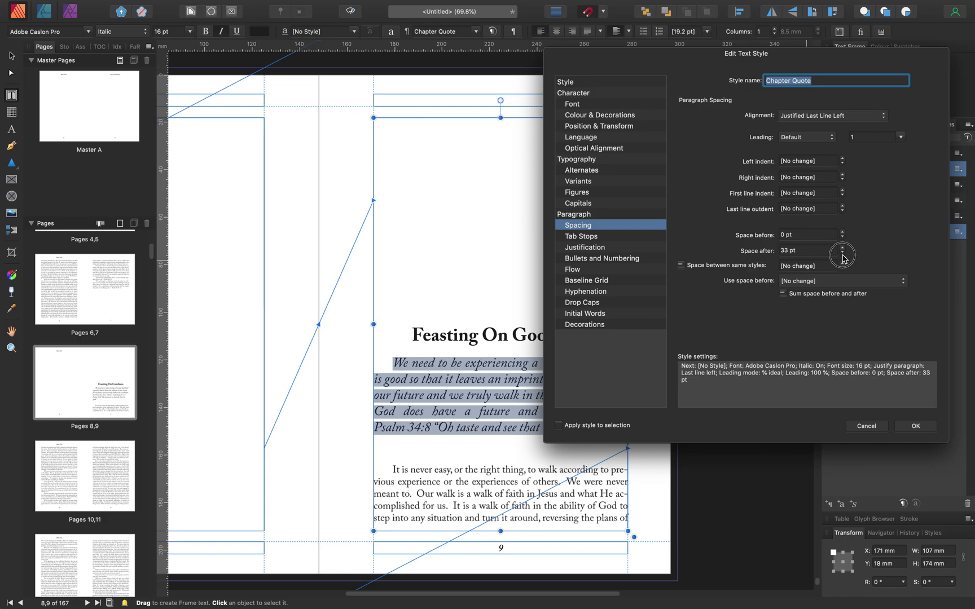
{"action": "left_click", "coordinate": [843, 252]}
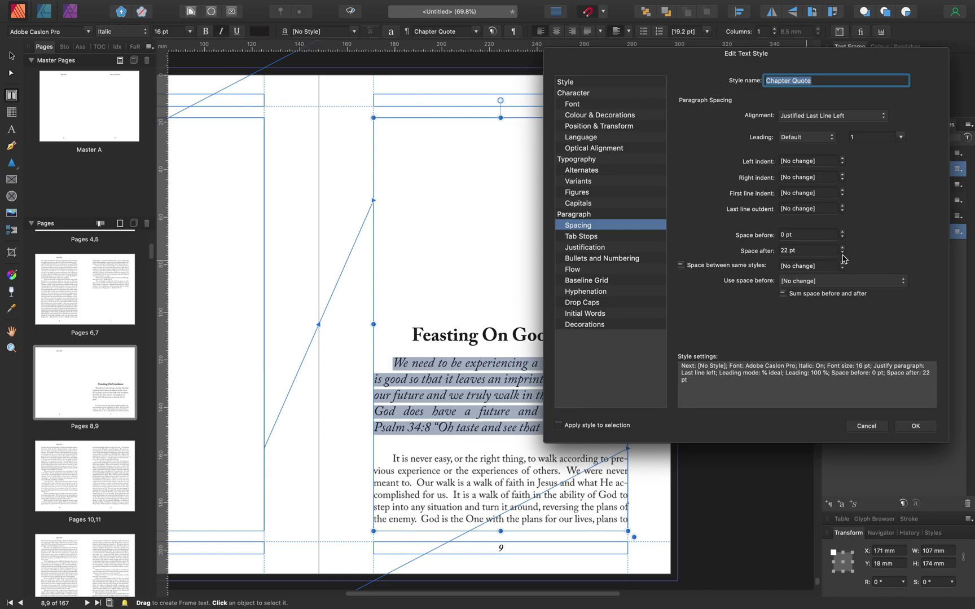
{"action": "left_click", "coordinate": [842, 254]}
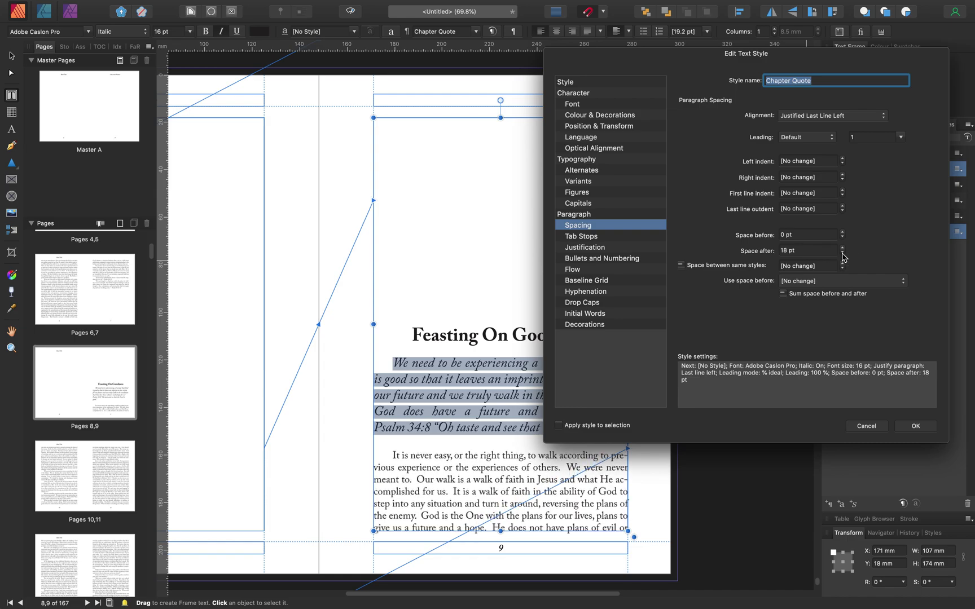
{"action": "left_click", "coordinate": [841, 253]}
{"action": "left_click", "coordinate": [842, 253]}
{"action": "left_click", "coordinate": [842, 253]}
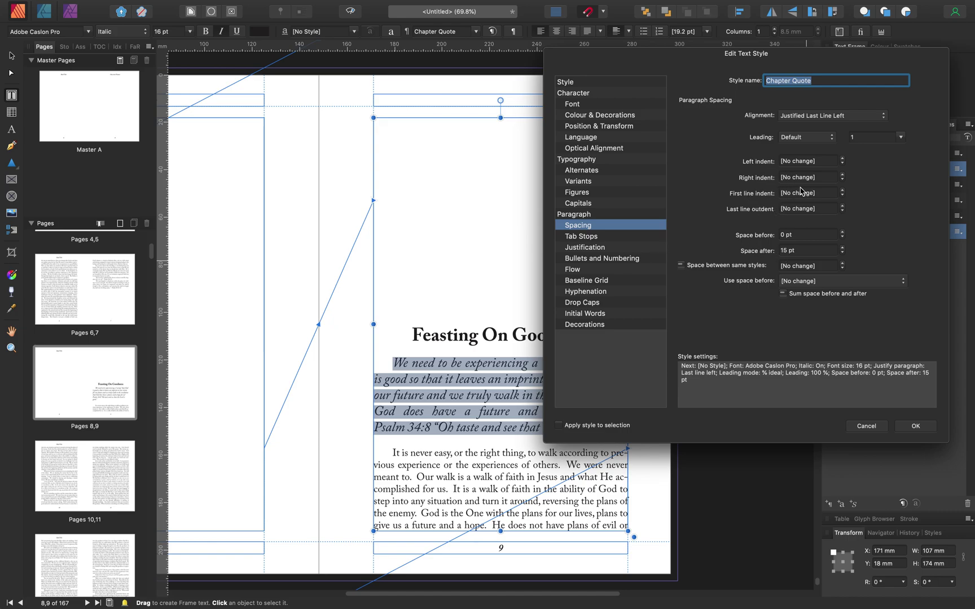
Set the Chapter Quote style's first line indent to 0 mm and raise its left indent to 5 mm
{"action": "left_click", "coordinate": [842, 195]}
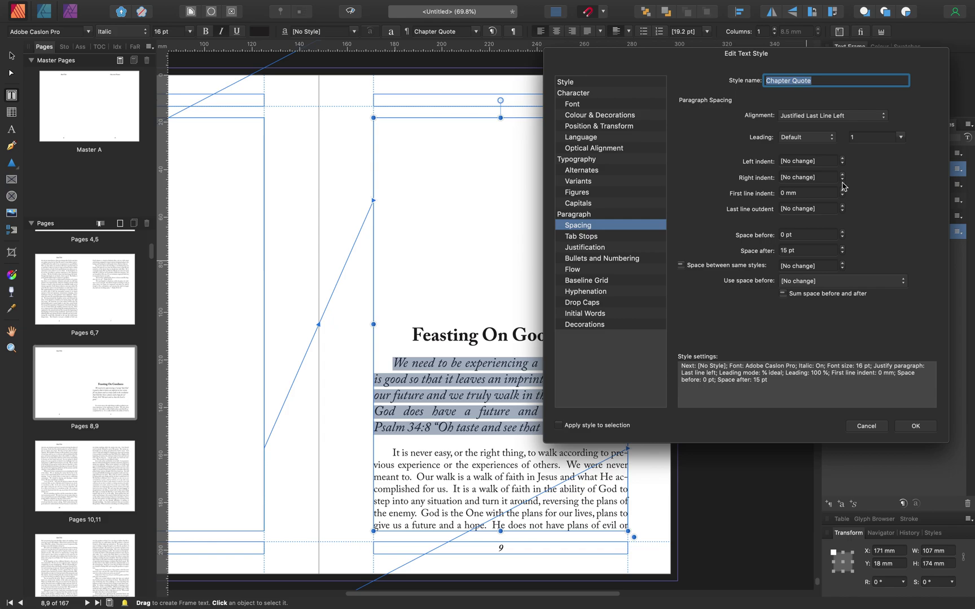
{"action": "left_click", "coordinate": [843, 159]}
{"action": "left_click", "coordinate": [843, 159]}
{"action": "left_click", "coordinate": [843, 159]}
{"action": "left_click", "coordinate": [843, 159]}
{"action": "left_click", "coordinate": [843, 159]}
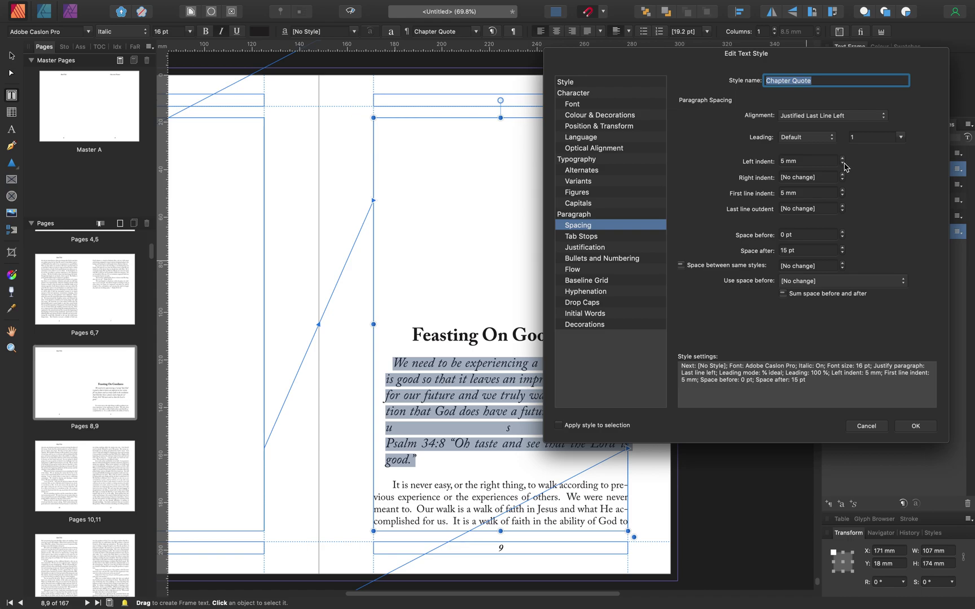
Set the Chapter Quote style's right indent to 5 mm and move the style dialog aside to uncover the quote
{"action": "left_click", "coordinate": [843, 175]}
{"action": "left_click", "coordinate": [843, 174]}
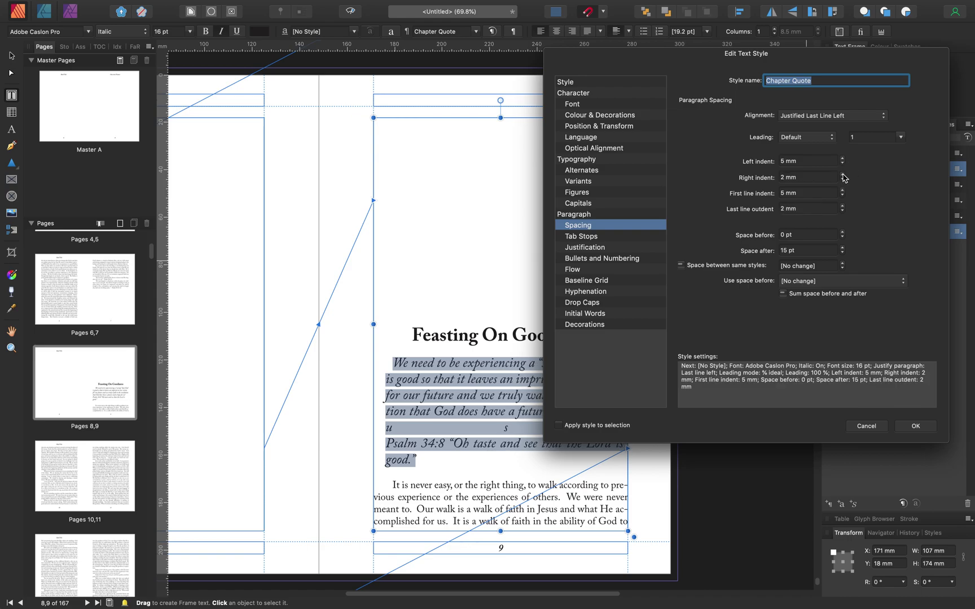
{"action": "left_click", "coordinate": [842, 175]}
{"action": "left_click", "coordinate": [843, 175]}
{"action": "left_click", "coordinate": [843, 175]}
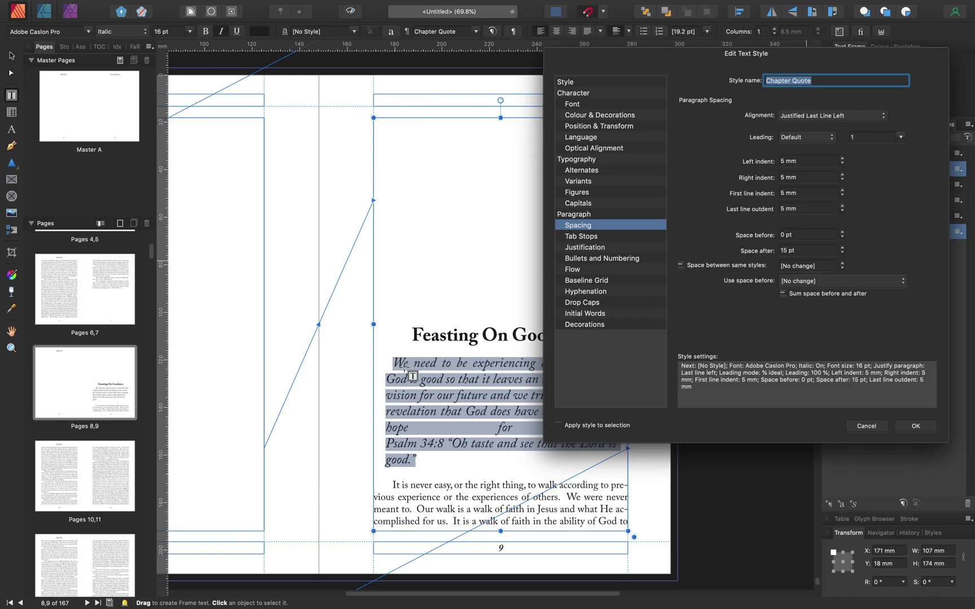
{"action": "left_click_drag", "start_coordinate": [703, 57], "coordinate": [745, 37]}
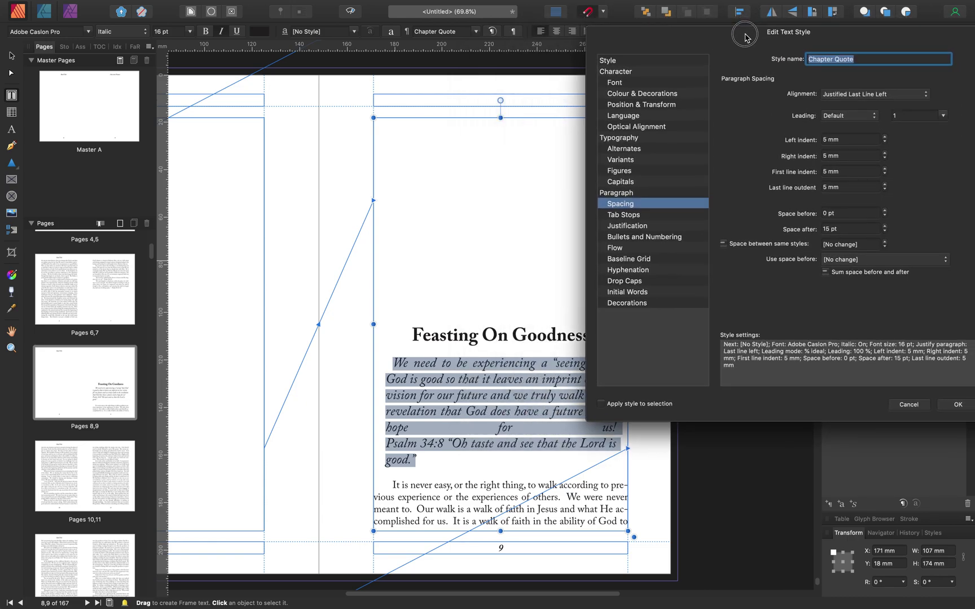
Set the Chapter Quote style's font size to 12 pt and apply the style changes
{"action": "left_click_drag", "start_coordinate": [744, 37], "coordinate": [219, 22]}
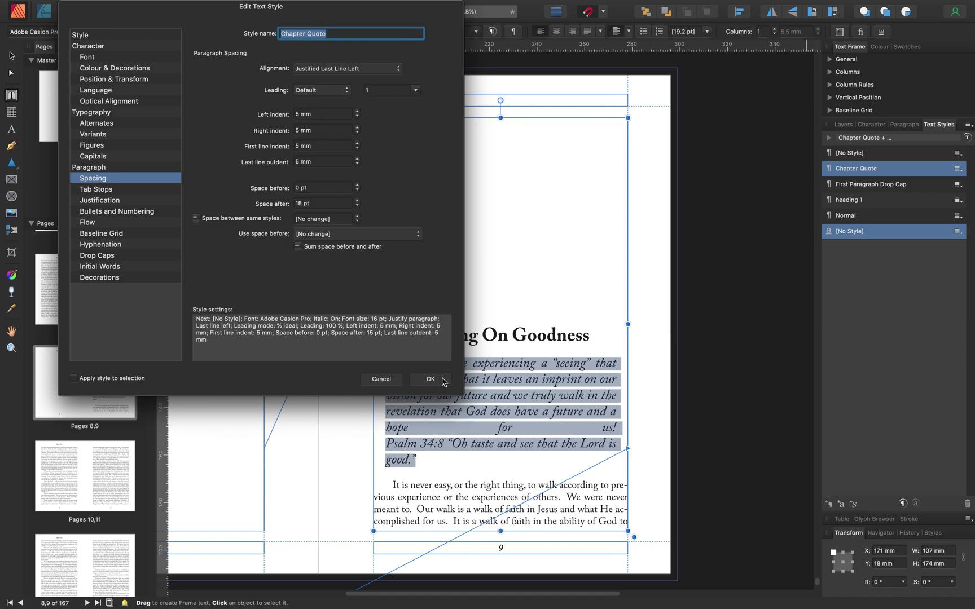
{"action": "left_click", "coordinate": [89, 57]}
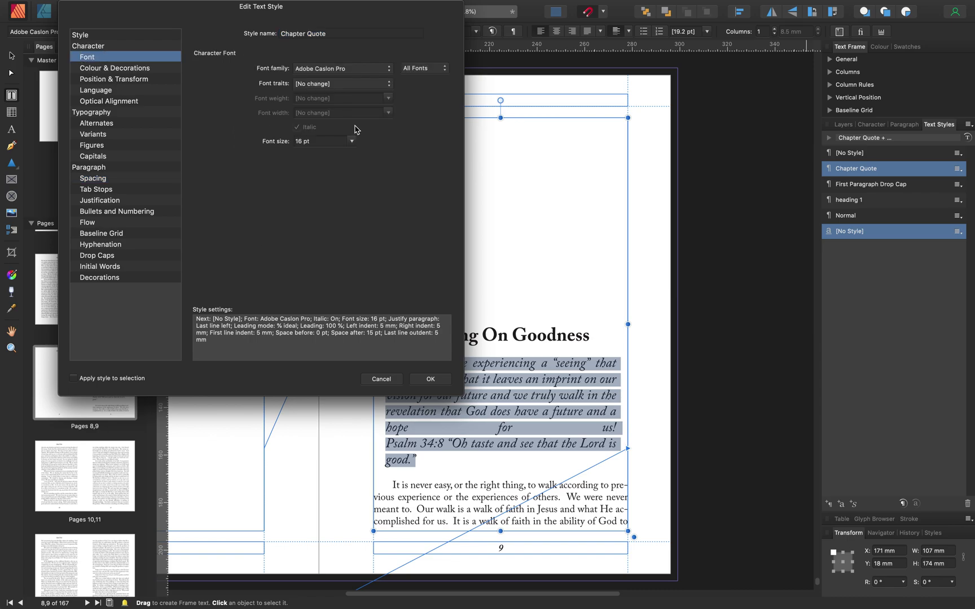
{"action": "left_click", "coordinate": [352, 141]}
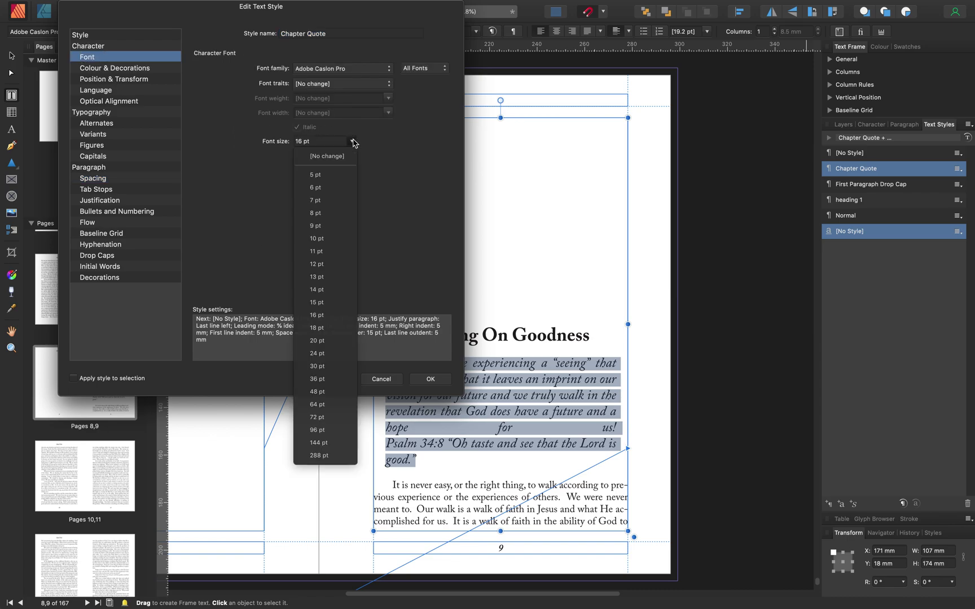
{"action": "left_click", "coordinate": [324, 265]}
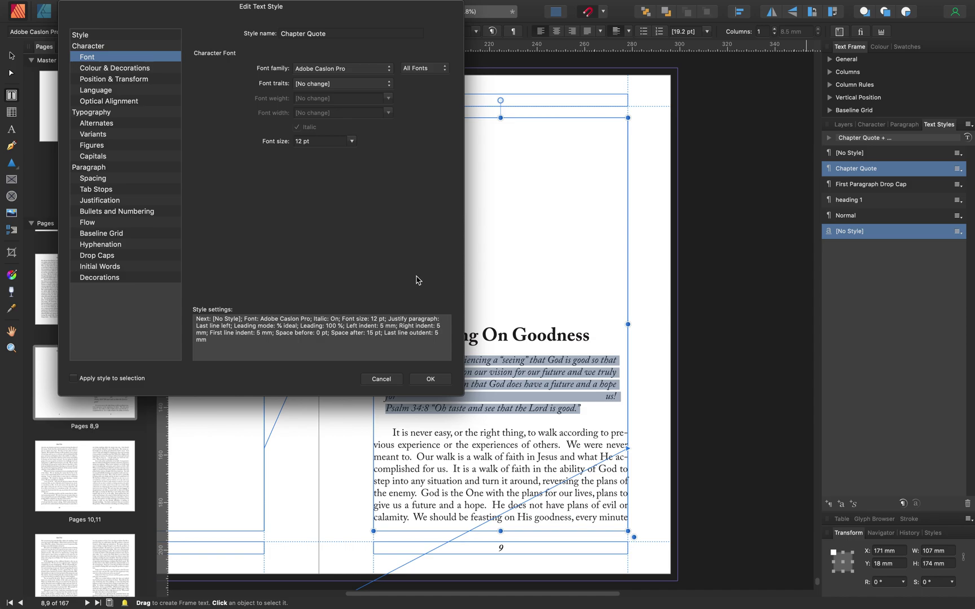
{"action": "left_click", "coordinate": [429, 380]}
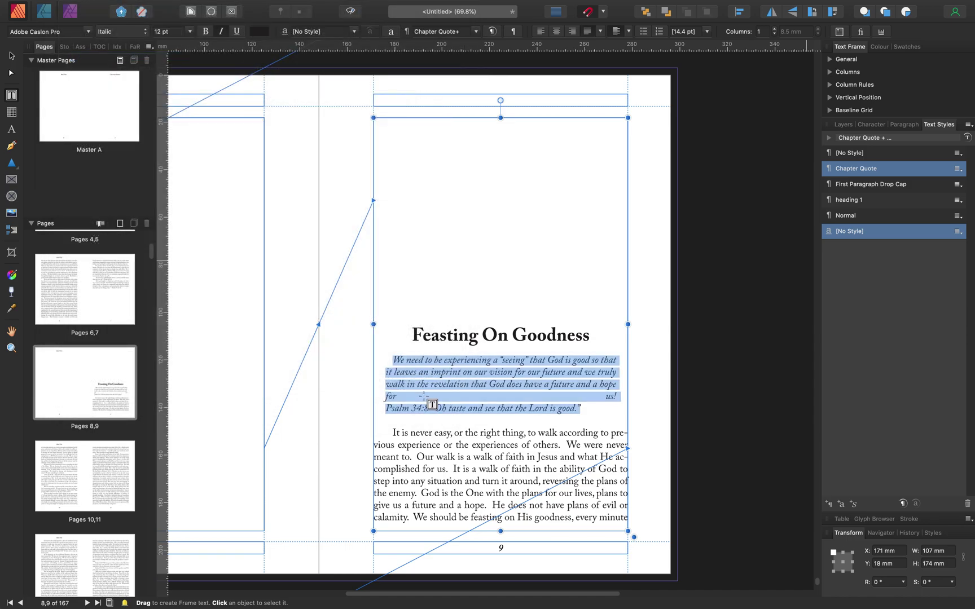
Replace the line break before the Psalm 34:8 line with a paragraph break
{"action": "left_click", "coordinate": [387, 409]}
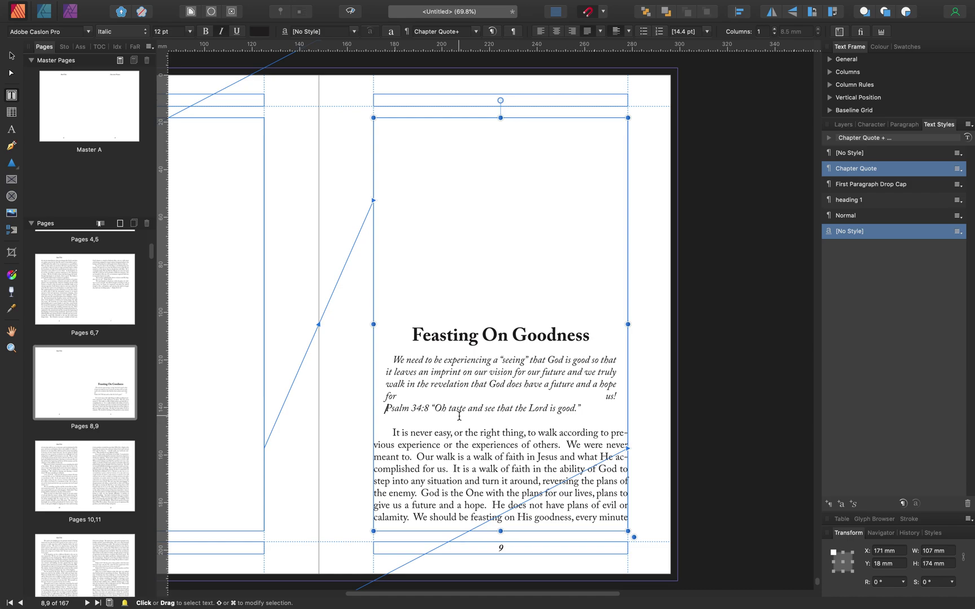
{"action": "key", "text": "BackSpace"}
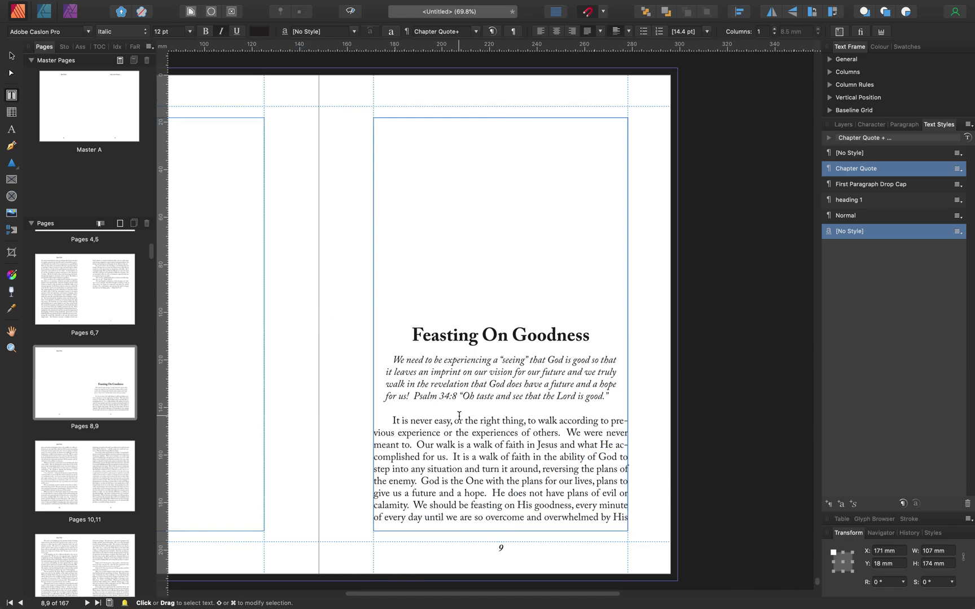
{"action": "key", "text": "super+z"}
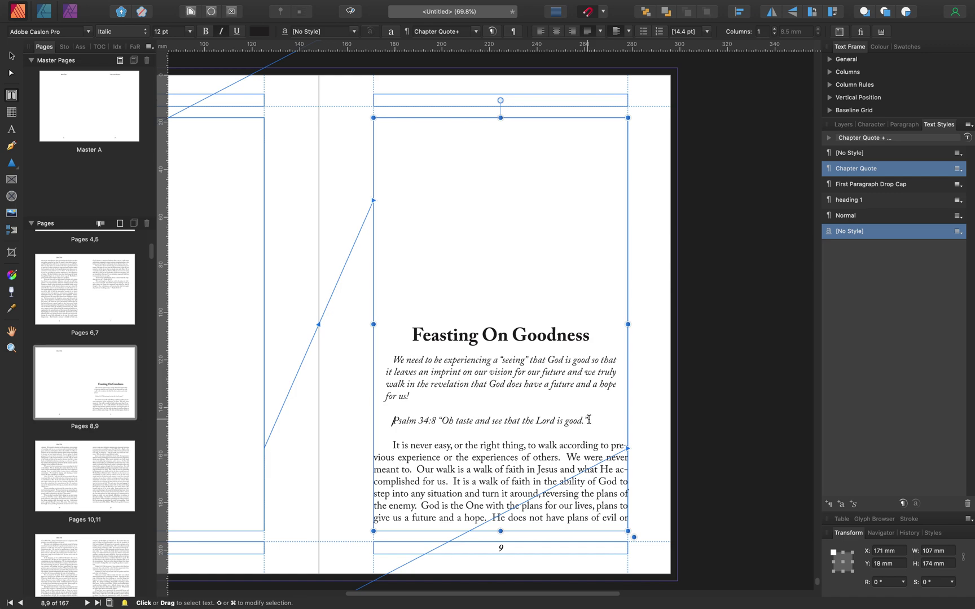
Select both paragraphs of the Feasting On Goodness quote and enable Space between same styles in the Chapter Quote style
{"action": "left_click_drag", "start_coordinate": [588, 420], "coordinate": [393, 356]}
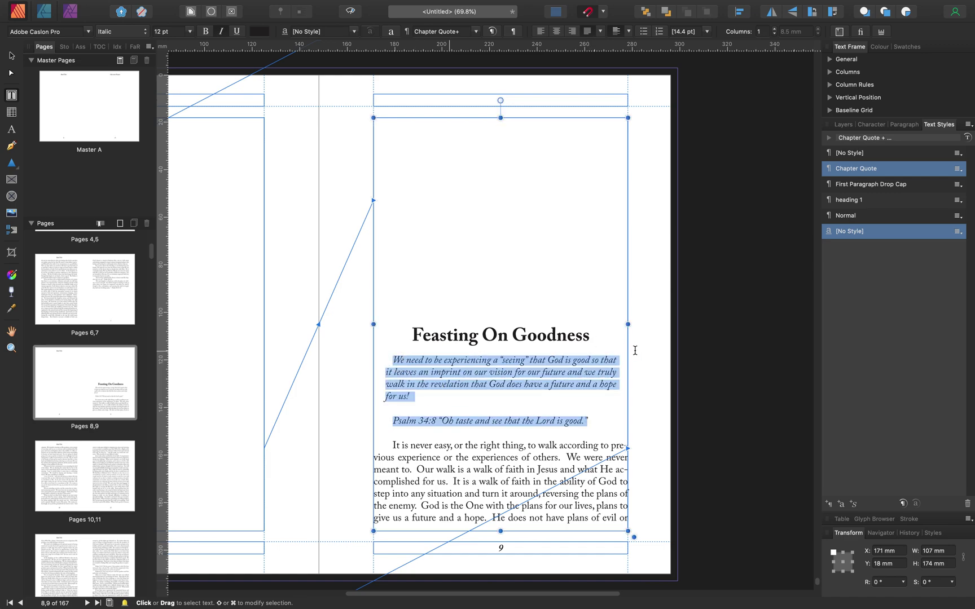
{"action": "right_click", "coordinate": [883, 169]}
{"action": "left_click", "coordinate": [616, 268]}
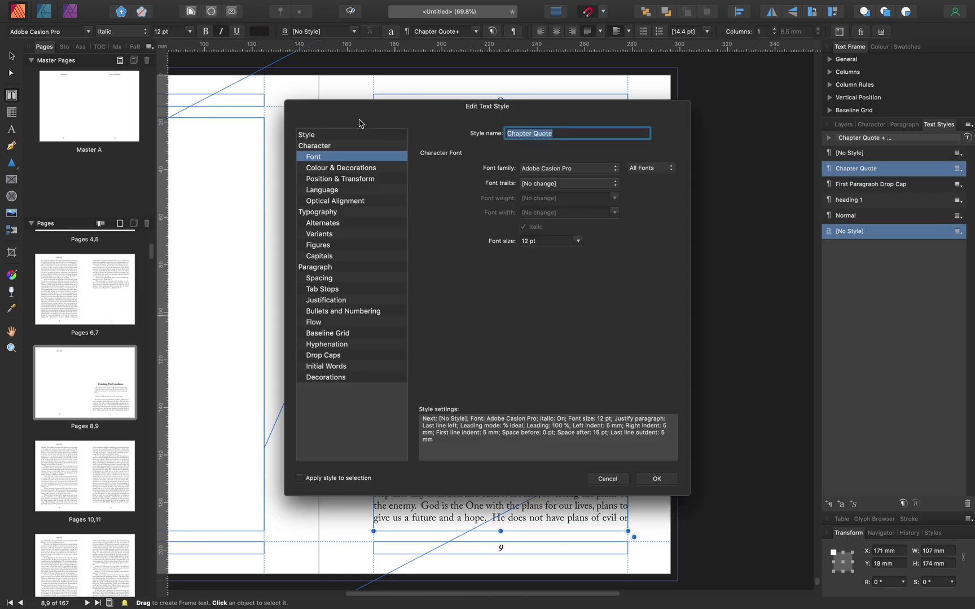
{"action": "left_click_drag", "start_coordinate": [359, 123], "coordinate": [517, 80]}
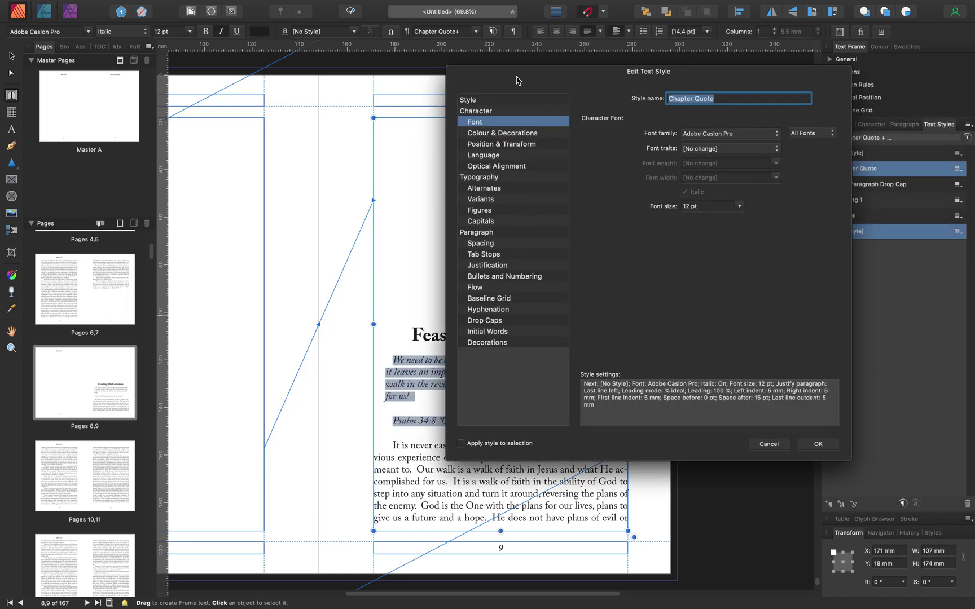
{"action": "left_click", "coordinate": [497, 247]}
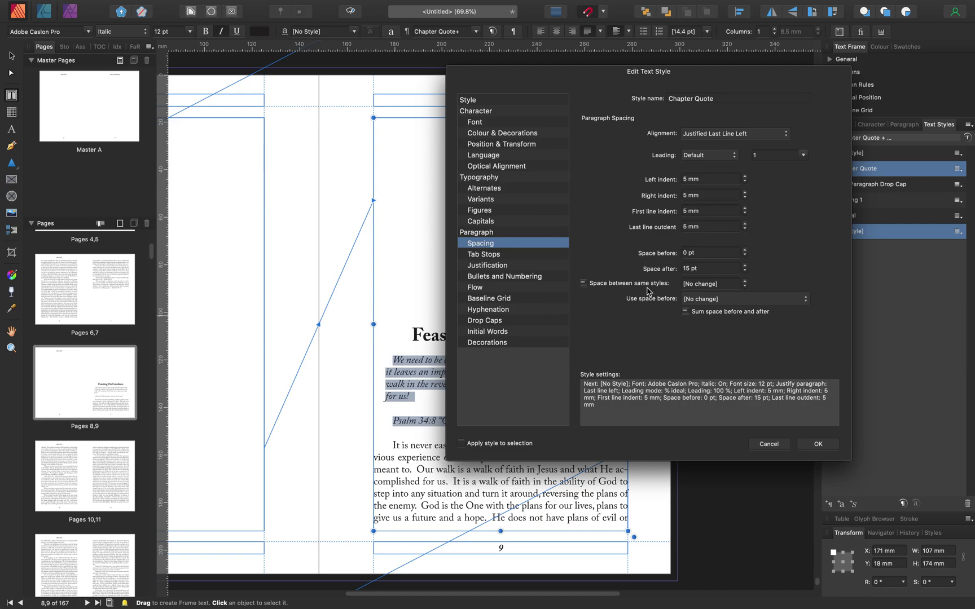
{"action": "left_click", "coordinate": [584, 285]}
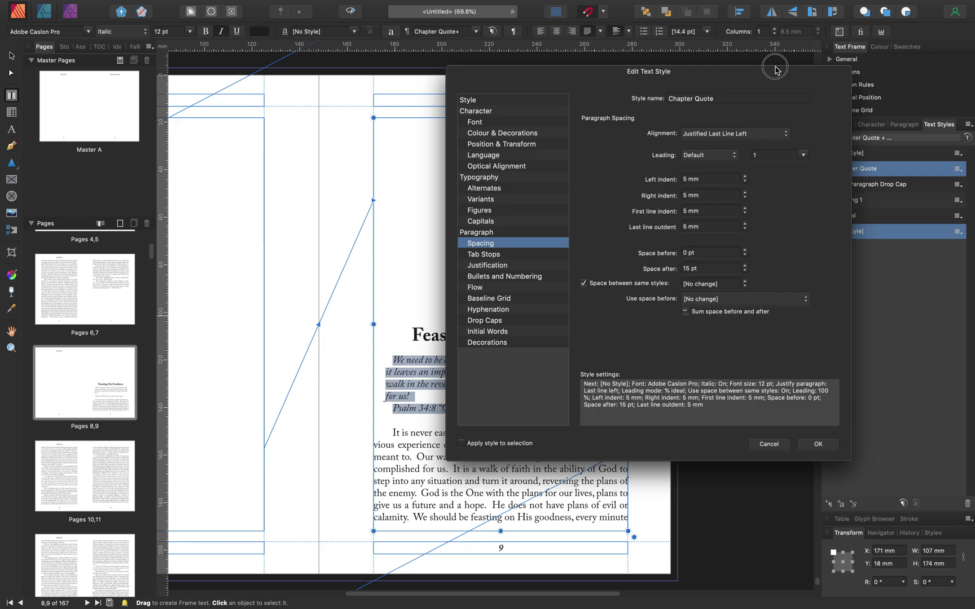
Set the Chapter Quote style's last line outdent to 0 mm
{"action": "left_click_drag", "start_coordinate": [525, 72], "coordinate": [27, 29]}
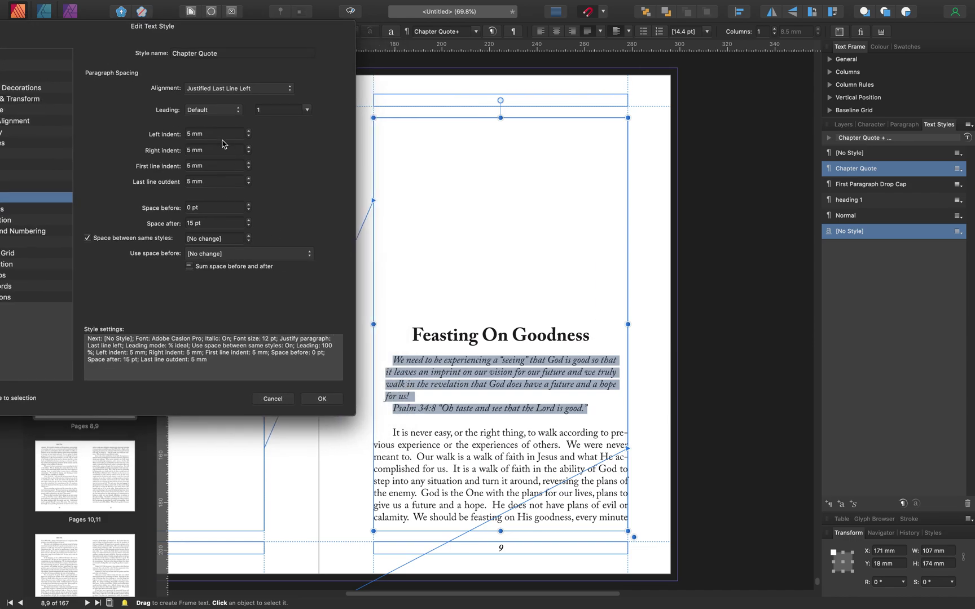
{"action": "left_click", "coordinate": [249, 184]}
{"action": "left_click", "coordinate": [249, 184]}
{"action": "left_click", "coordinate": [249, 184]}
{"action": "left_click_drag", "start_coordinate": [134, 30], "coordinate": [299, 18]}
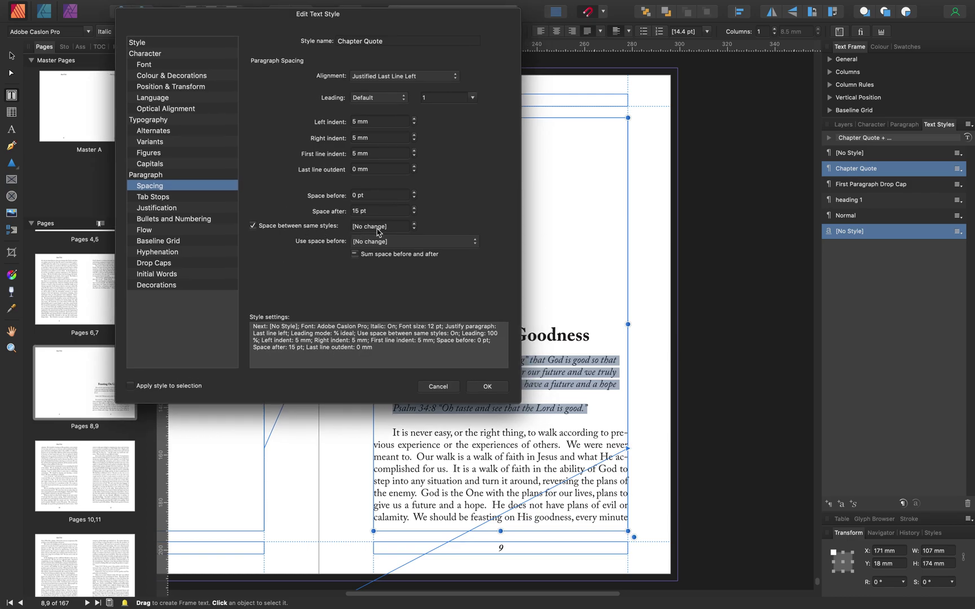
Set the Chapter Quote style's space between same styles to 0 pt and apply the style changes
{"action": "left_click", "coordinate": [414, 228]}
{"action": "left_click_drag", "start_coordinate": [214, 21], "coordinate": [57, 38]}
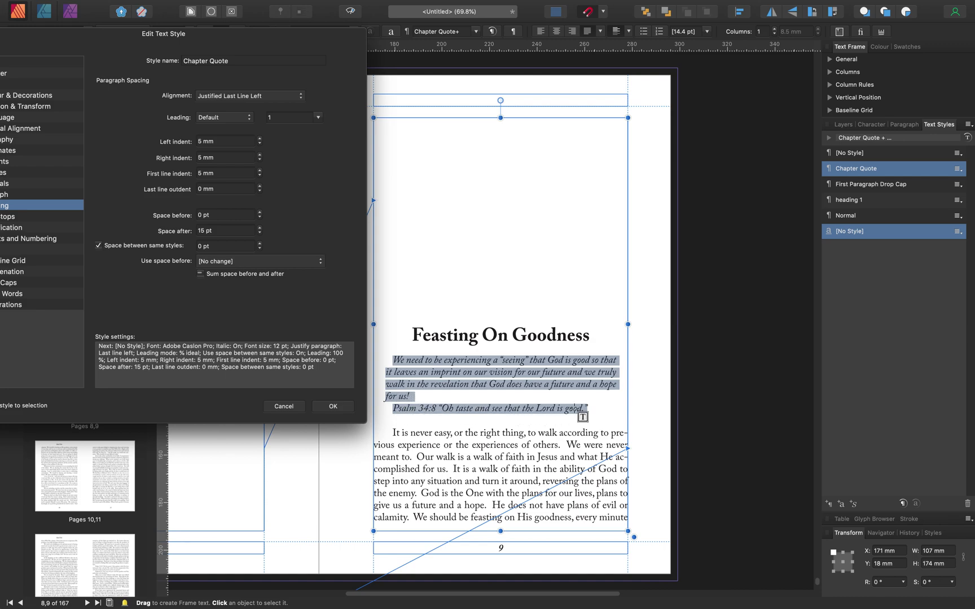
{"action": "left_click", "coordinate": [333, 407]}
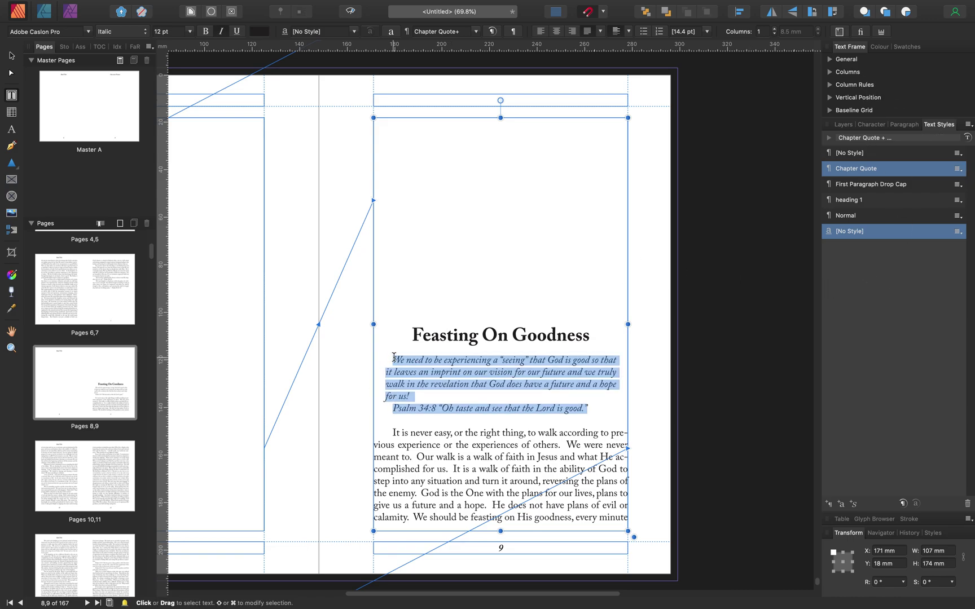
Set the first line indent of the selected quote paragraphs to 5 mm
{"action": "left_click", "coordinate": [904, 125]}
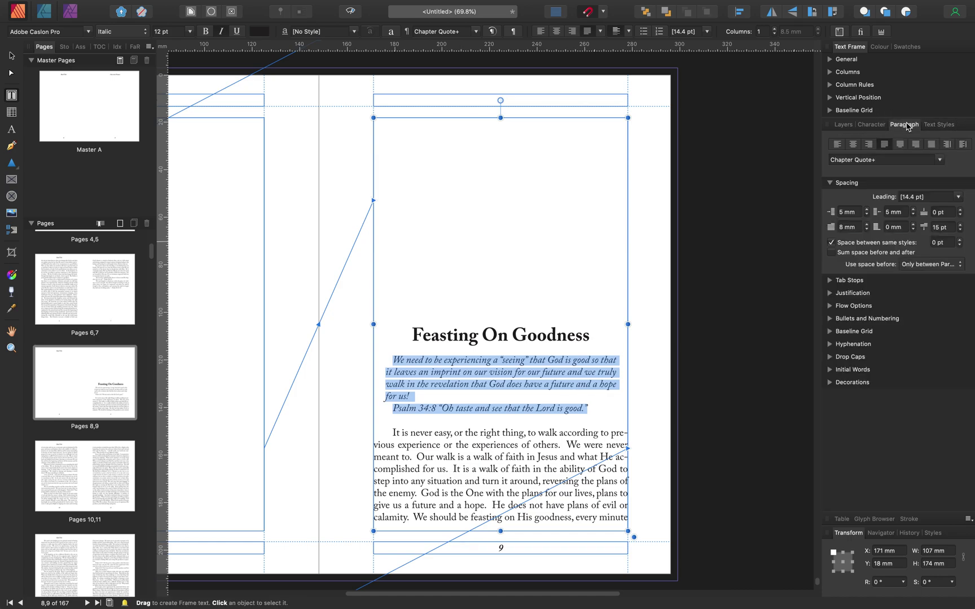
{"action": "left_click", "coordinate": [867, 230]}
{"action": "left_click", "coordinate": [867, 230]}
{"action": "left_click", "coordinate": [867, 230]}
{"action": "left_click", "coordinate": [867, 229]}
{"action": "left_click", "coordinate": [867, 225]}
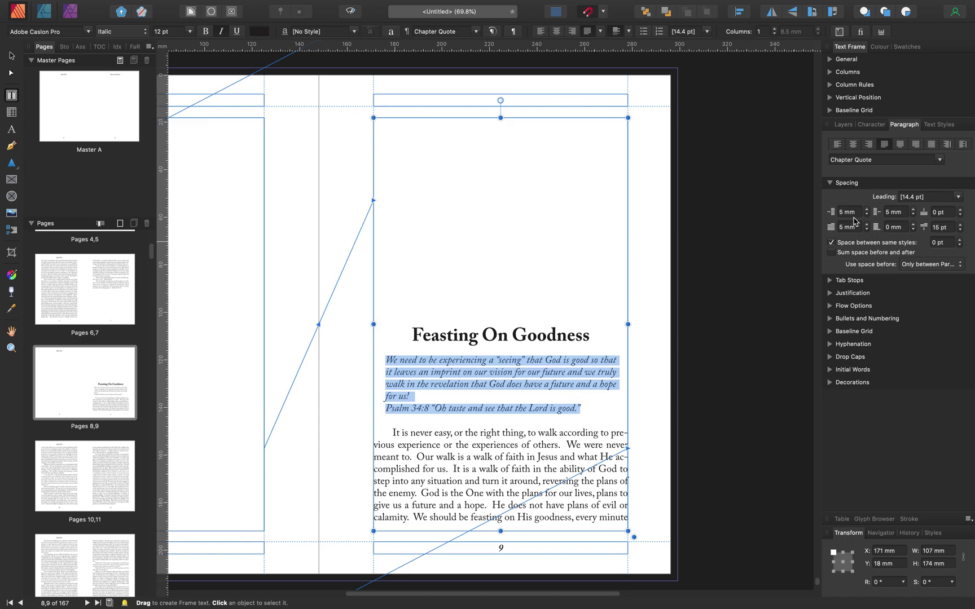
Update the Chapter Quote style from the formatting of the selected quote
{"action": "left_click", "coordinate": [943, 125]}
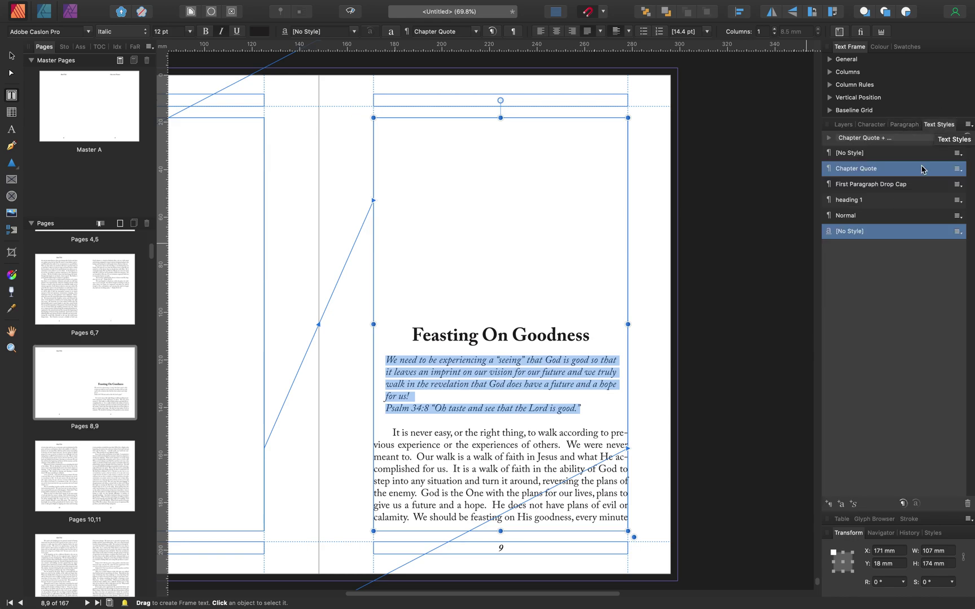
{"action": "right_click", "coordinate": [854, 170]}
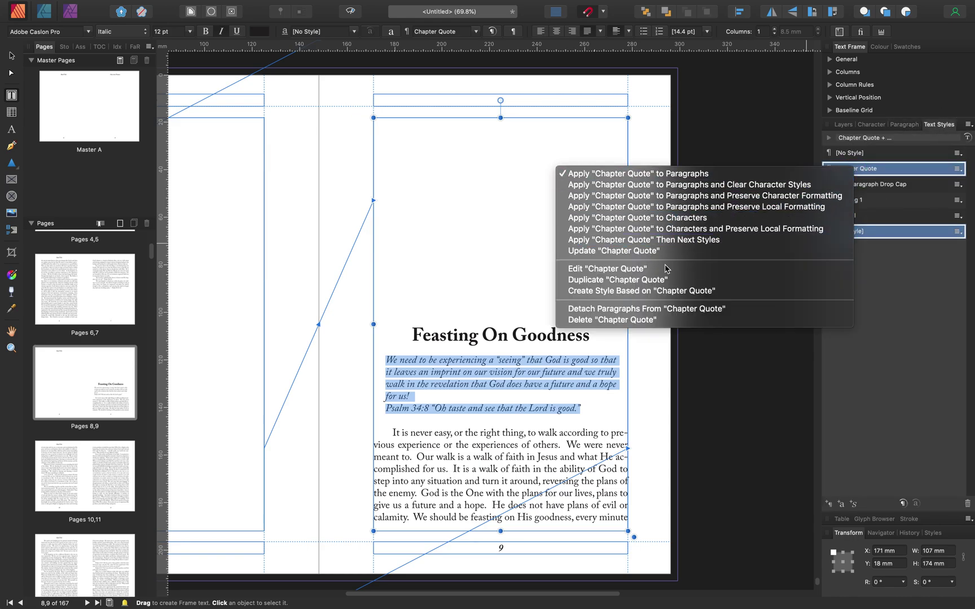
{"action": "left_click", "coordinate": [599, 251]}
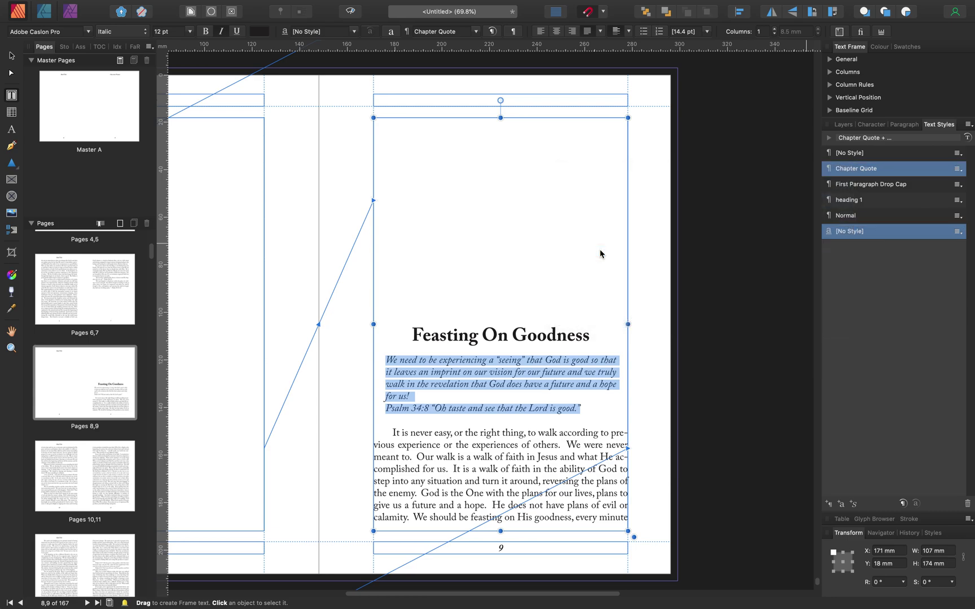
Apply Chapter Quote to the selected quote paragraphs while clearing character styles, and deselect the text
{"action": "right_click", "coordinate": [858, 172]}
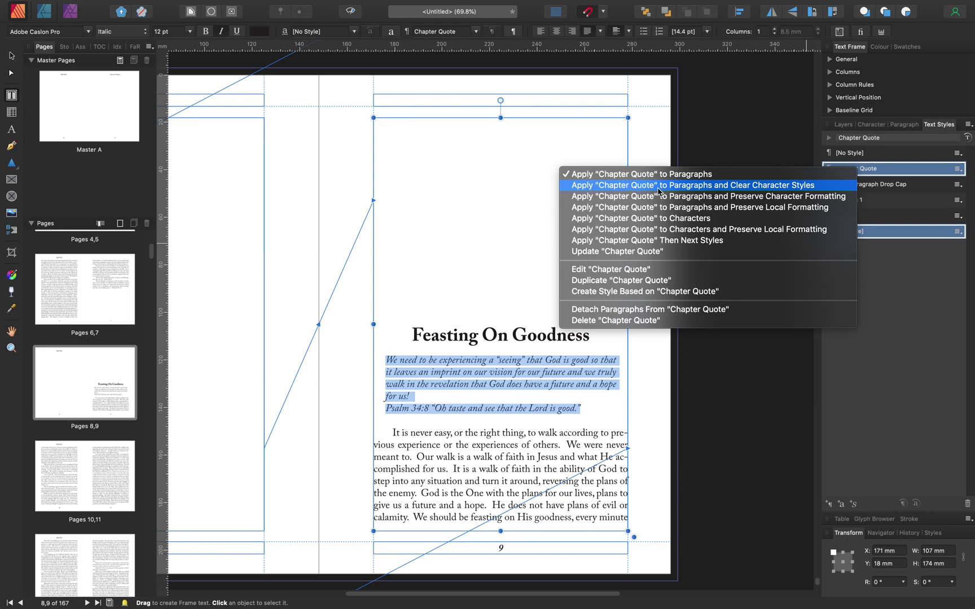
{"action": "left_click", "coordinate": [733, 186]}
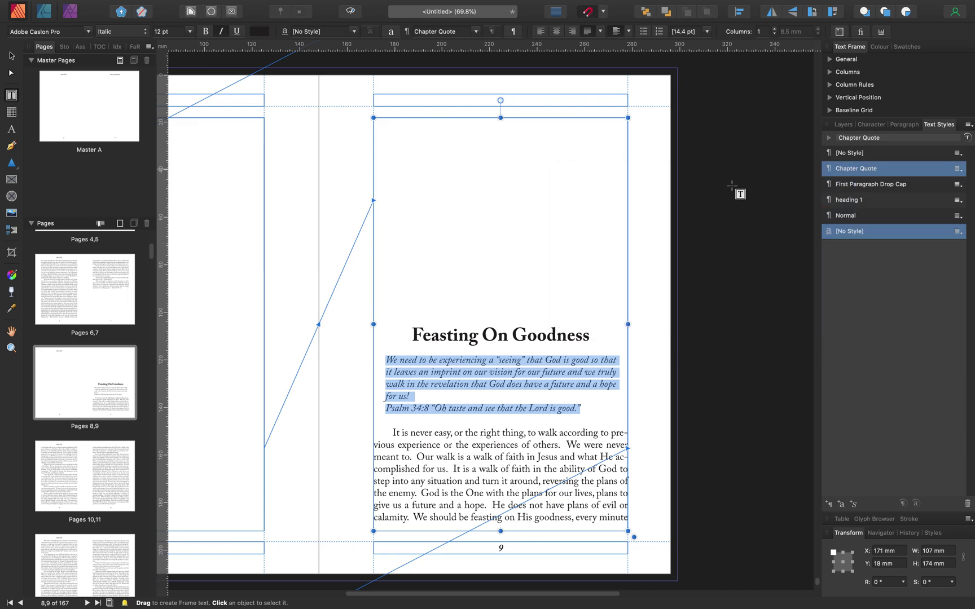
{"action": "left_click", "coordinate": [584, 409]}
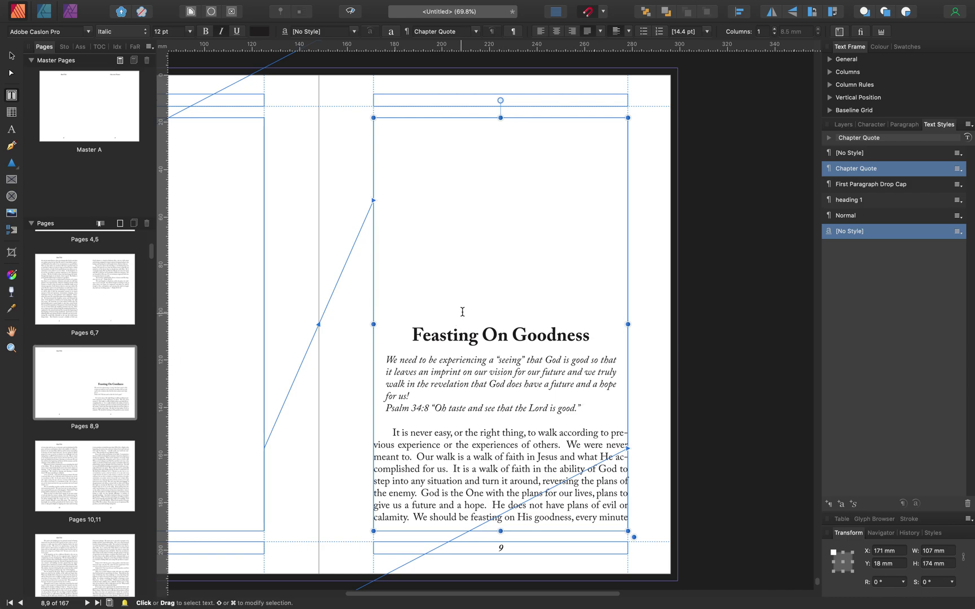
Select the quote under the For Theirs Is heading and examine its paragraph spacing and indents
{"action": "scroll", "coordinate": [479, 314], "scroll_direction": "down", "scroll_amount": 8}
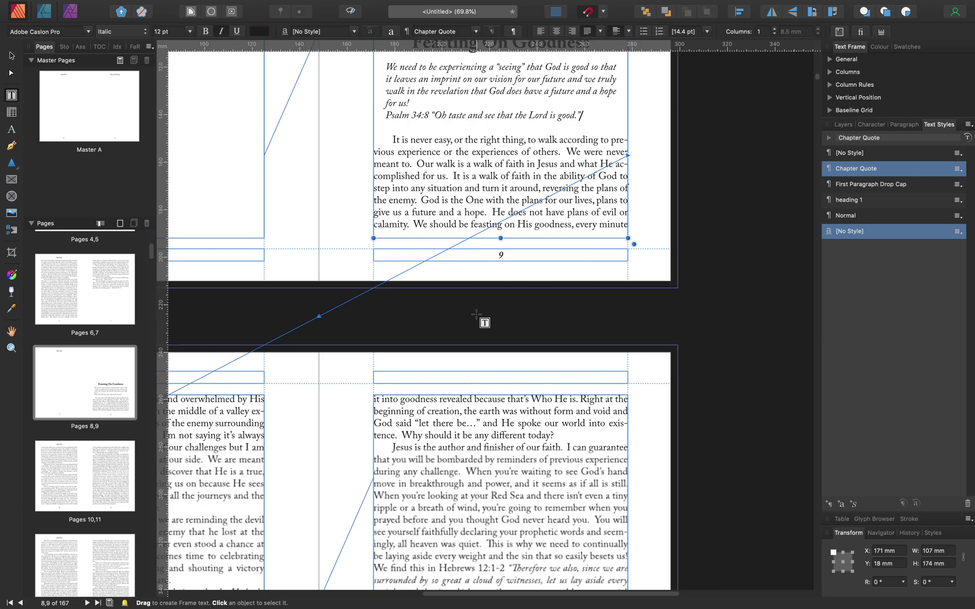
{"action": "scroll", "coordinate": [476, 314], "scroll_direction": "down", "scroll_amount": 20}
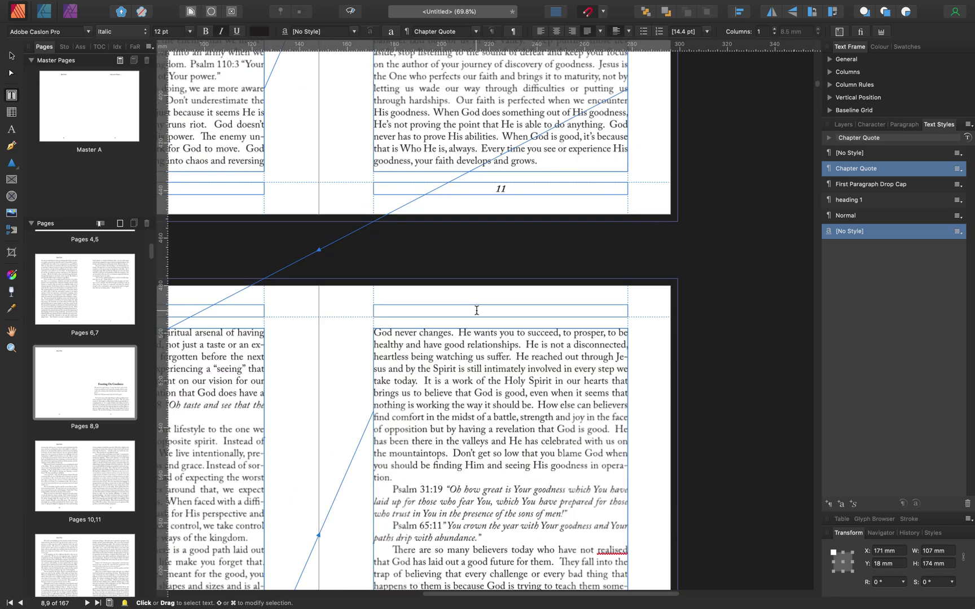
{"action": "scroll", "coordinate": [477, 309], "scroll_direction": "down", "scroll_amount": 7}
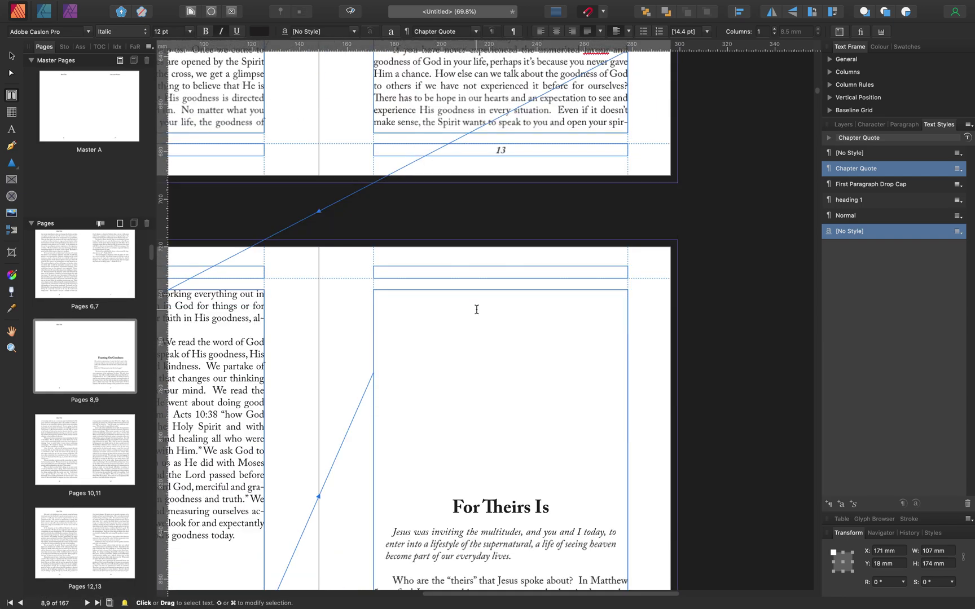
{"action": "scroll", "coordinate": [477, 310], "scroll_direction": "down", "scroll_amount": 3}
{"action": "scroll", "coordinate": [477, 310], "scroll_direction": "down", "scroll_amount": 2}
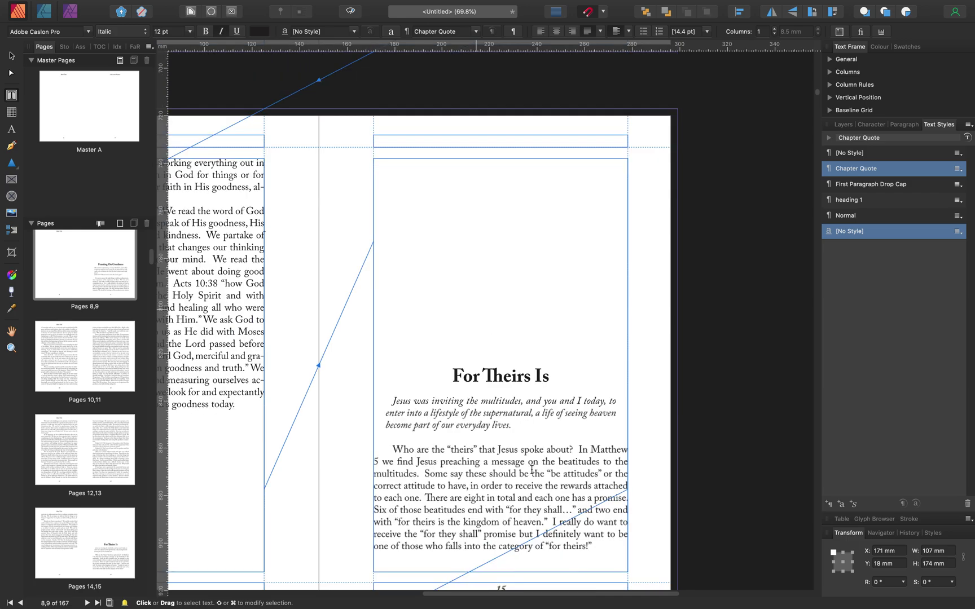
{"action": "left_click_drag", "start_coordinate": [510, 427], "coordinate": [393, 400]}
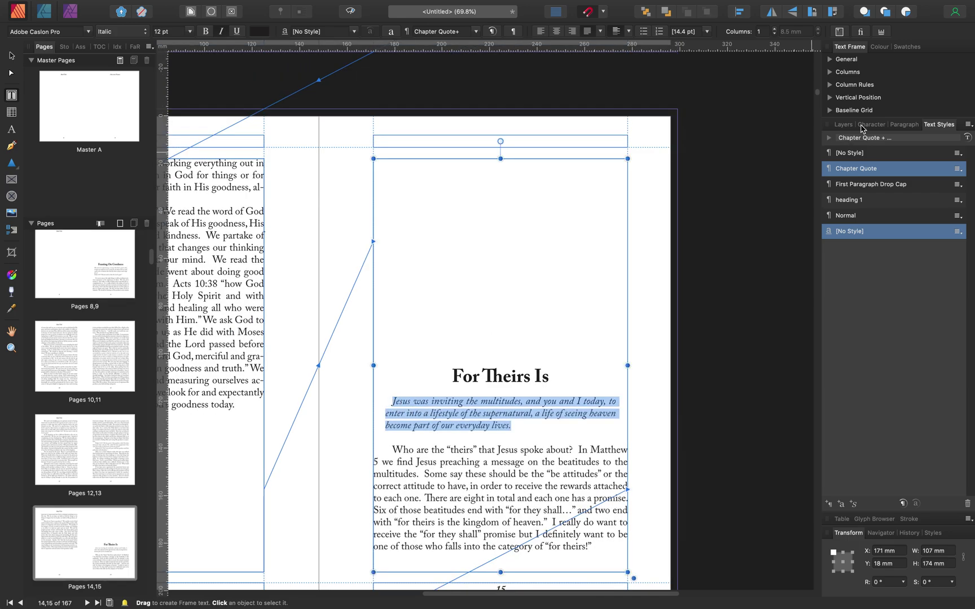
{"action": "left_click", "coordinate": [906, 126]}
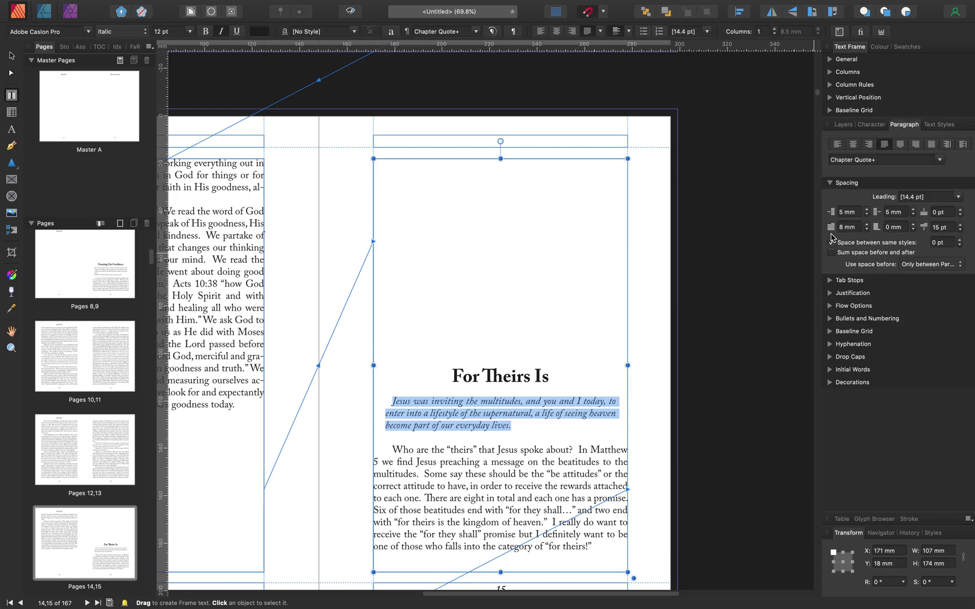
Deselect the quote and review the paragraph spacing settings in the Chapter Quote style definition
{"action": "left_click", "coordinate": [11, 55]}
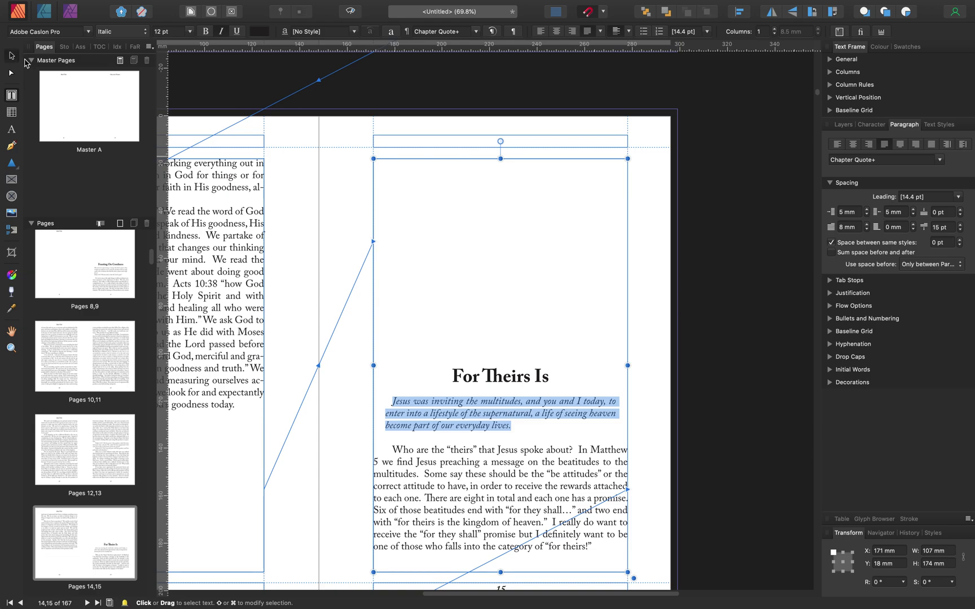
{"action": "left_click", "coordinate": [720, 93]}
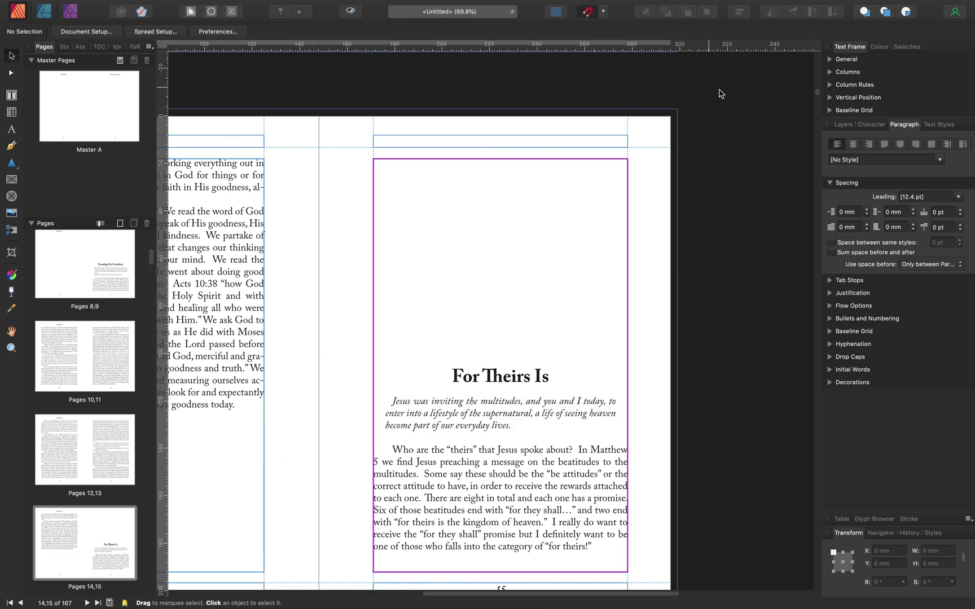
{"action": "left_click", "coordinate": [934, 126]}
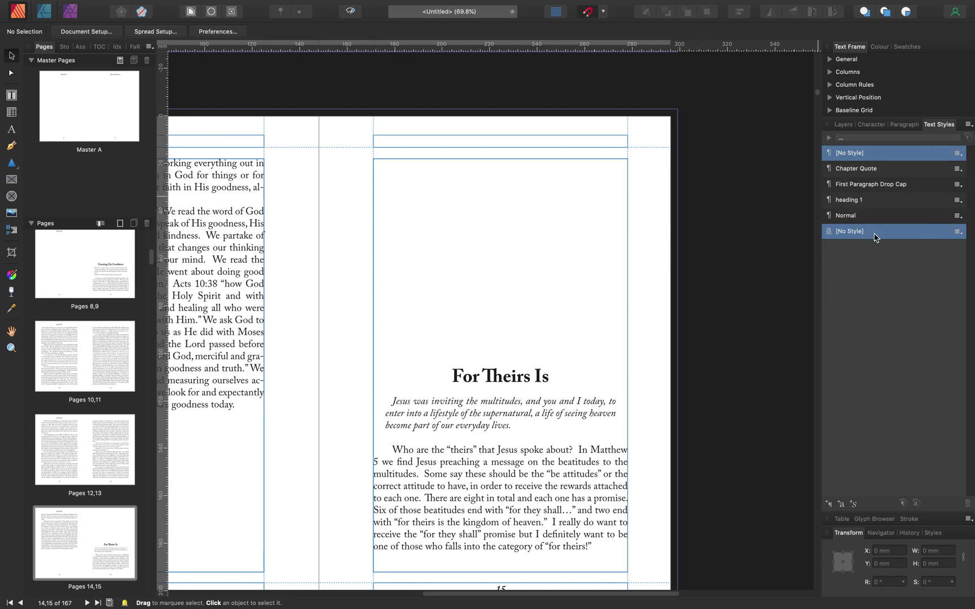
{"action": "right_click", "coordinate": [863, 174]}
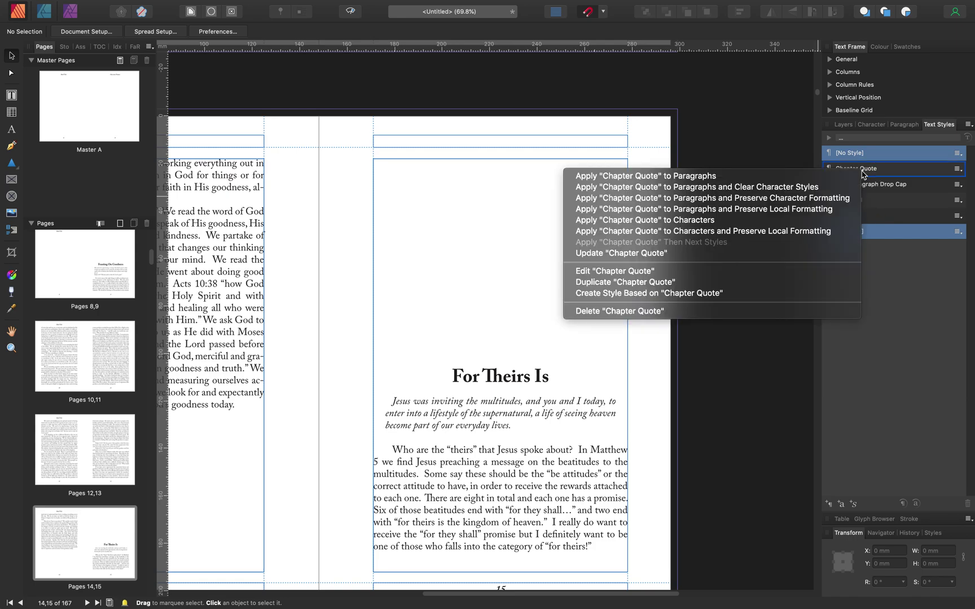
{"action": "left_click", "coordinate": [608, 276]}
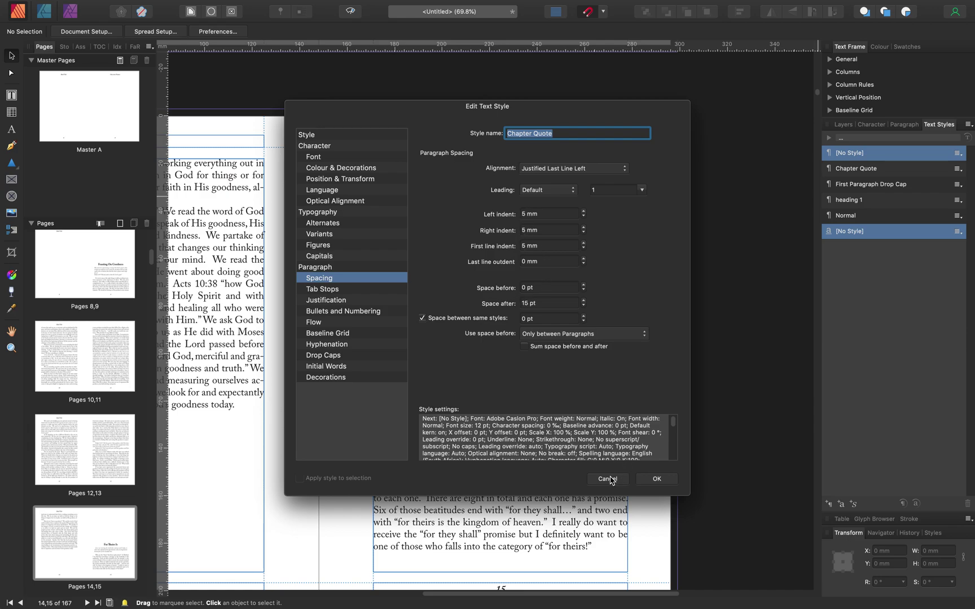
{"action": "left_click", "coordinate": [314, 268]}
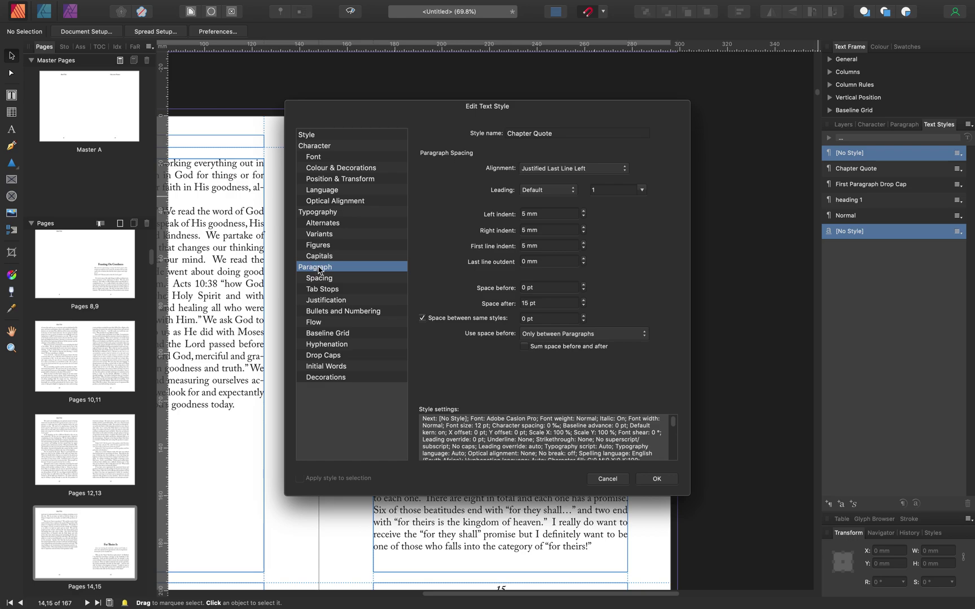
{"action": "left_click", "coordinate": [657, 480]}
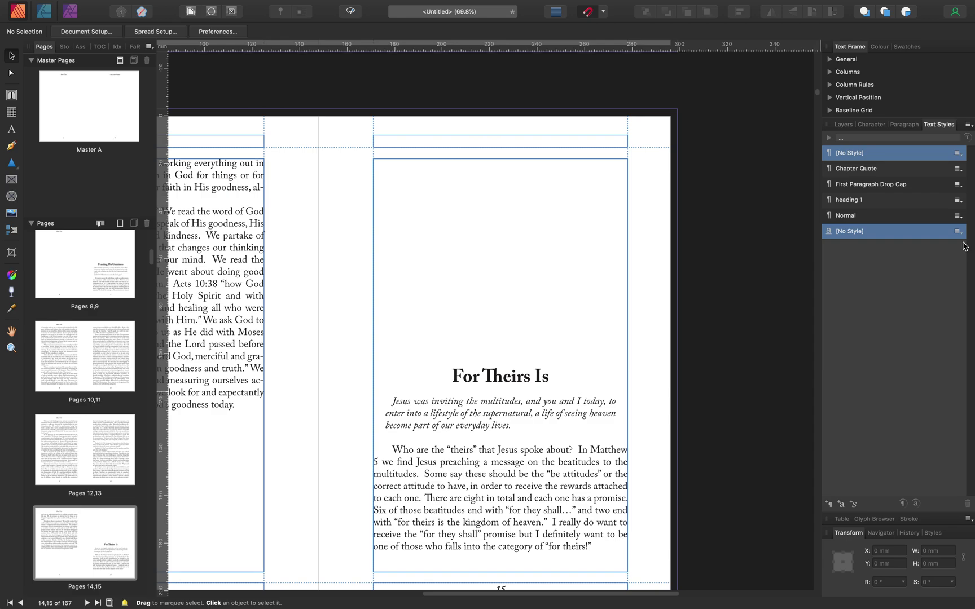
Reselect the quote under the For Theirs Is heading to compare its indents and spacing, and deselect it
{"action": "left_click", "coordinate": [904, 124]}
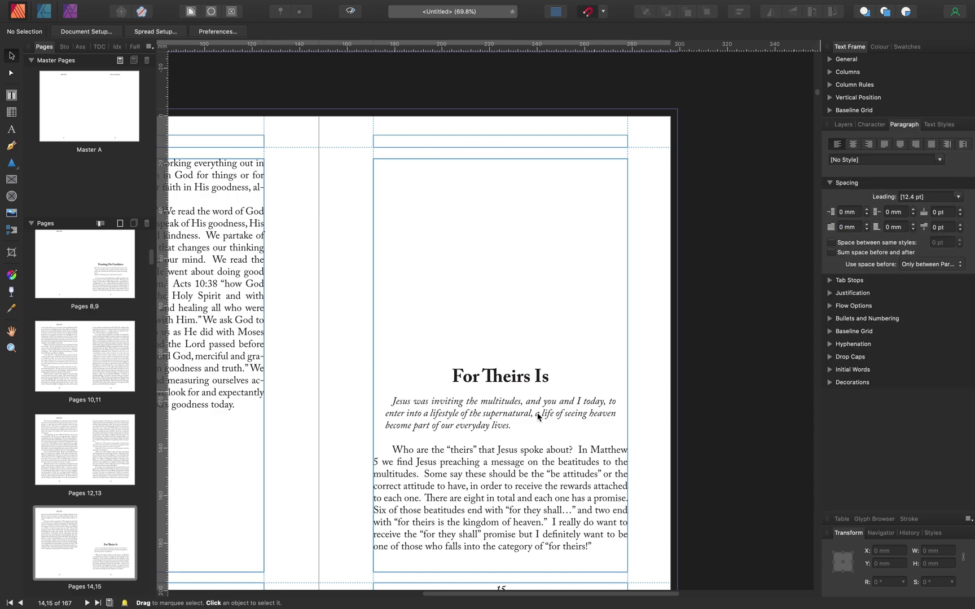
{"action": "left_click", "coordinate": [513, 427]}
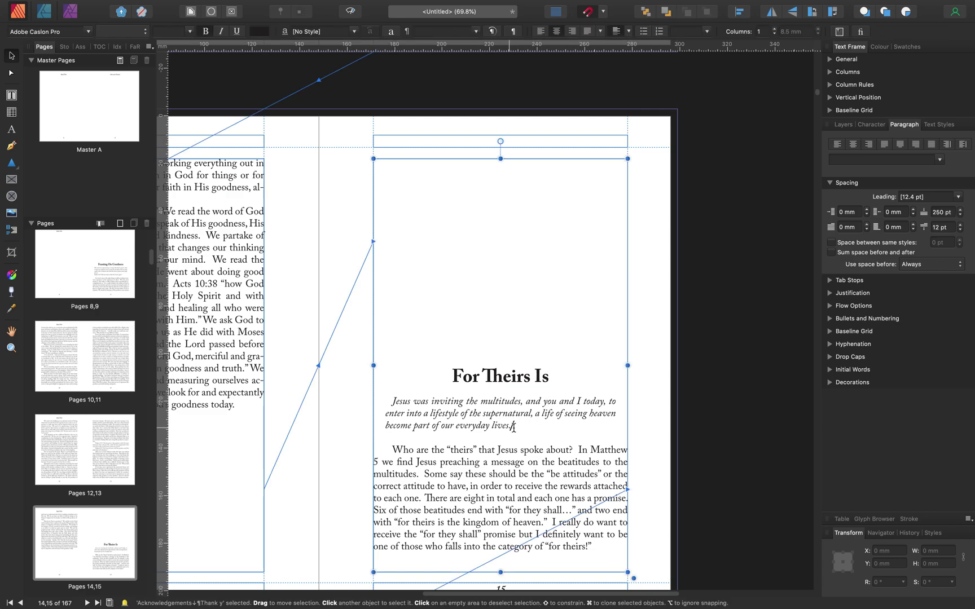
{"action": "left_click_drag", "start_coordinate": [512, 427], "coordinate": [383, 404]}
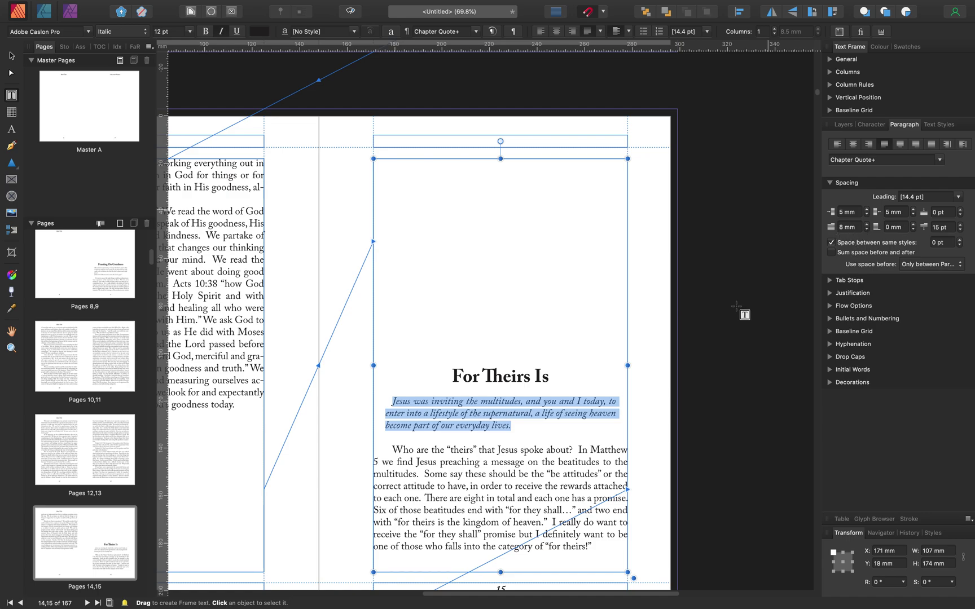
{"action": "left_click", "coordinate": [518, 427]}
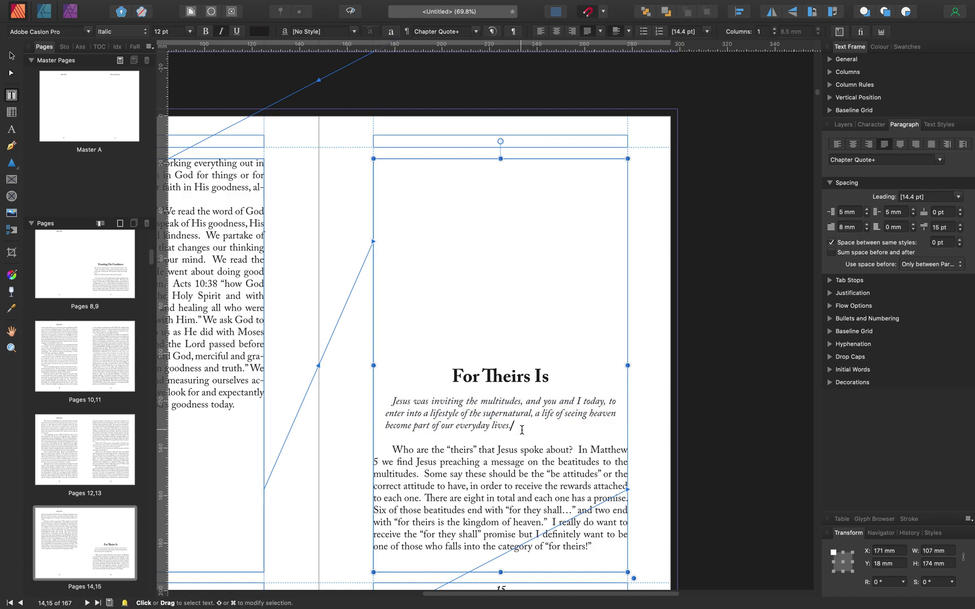
{"action": "left_click", "coordinate": [713, 375]}
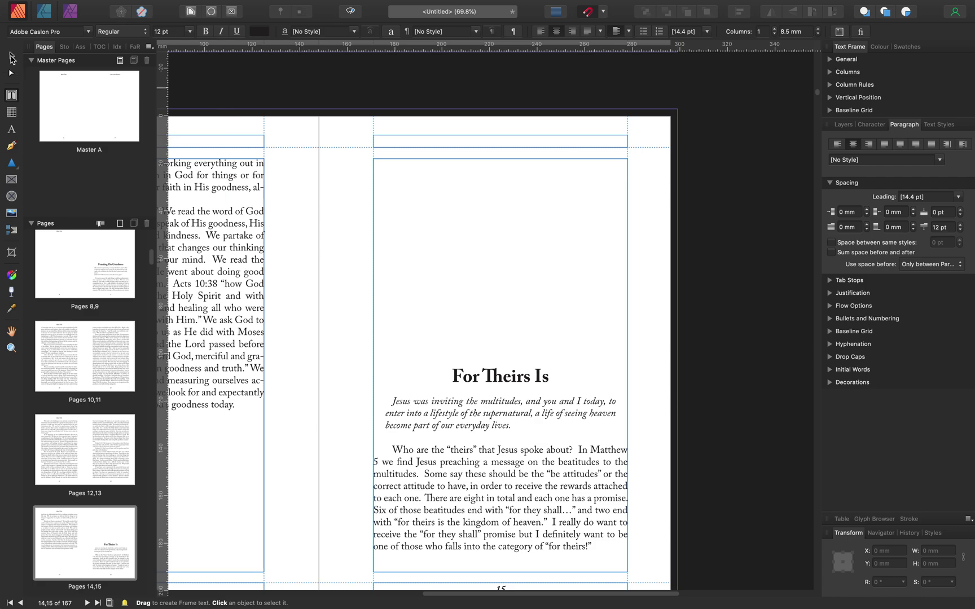
{"action": "left_click", "coordinate": [11, 56]}
With the text styles on display, review the pages from For Theirs Is through to the chapter opening on page 27
{"action": "left_click", "coordinate": [939, 125]}
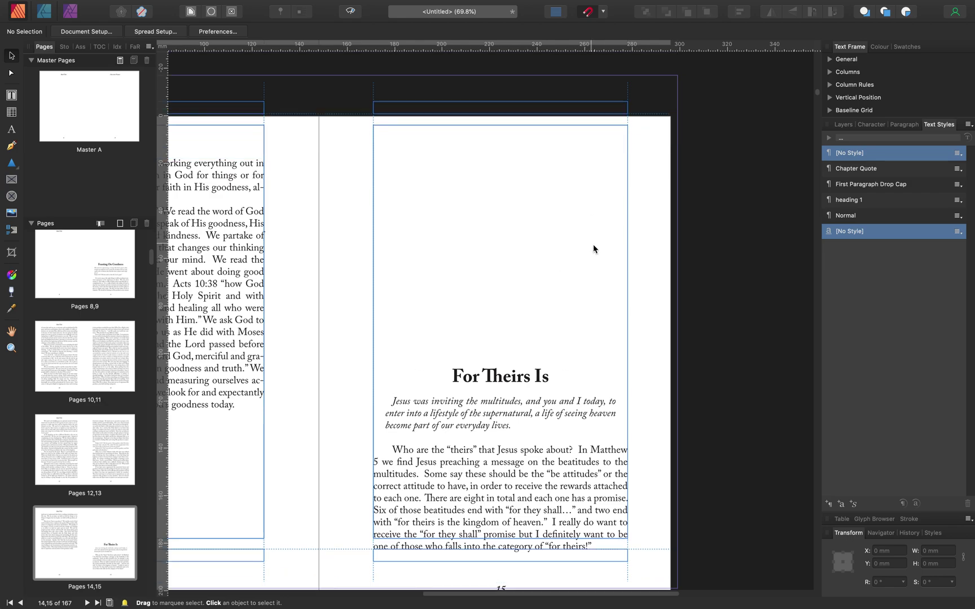
{"action": "scroll", "coordinate": [669, 193], "scroll_direction": "down", "scroll_amount": 5}
{"action": "scroll", "coordinate": [493, 241], "scroll_direction": "down", "scroll_amount": 18}
{"action": "scroll", "coordinate": [500, 241], "scroll_direction": "down", "scroll_amount": 20}
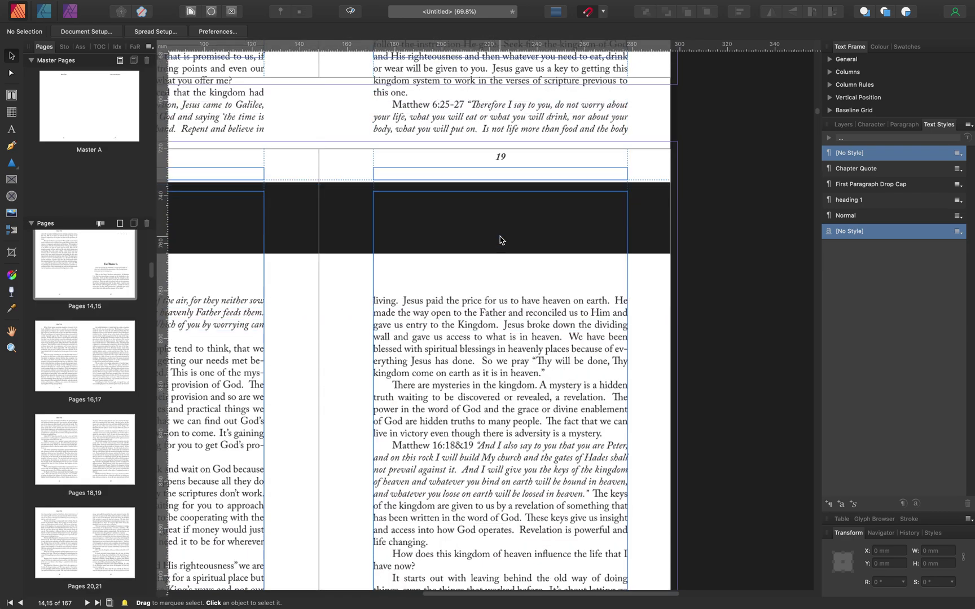
{"action": "scroll", "coordinate": [500, 239], "scroll_direction": "down", "scroll_amount": 20}
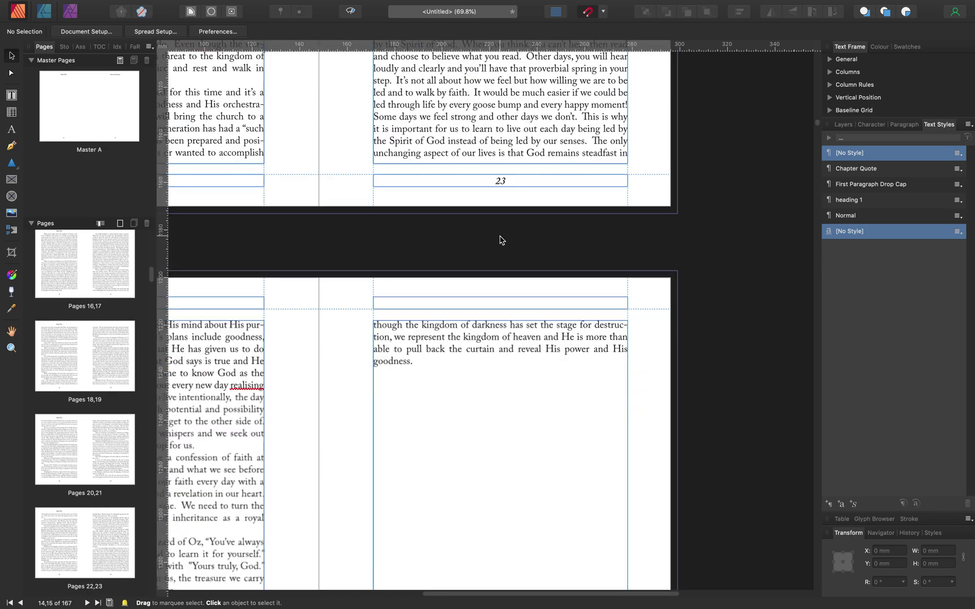
{"action": "scroll", "coordinate": [500, 239], "scroll_direction": "down", "scroll_amount": 20}
{"action": "scroll", "coordinate": [501, 238], "scroll_direction": "down", "scroll_amount": 5}
{"action": "scroll", "coordinate": [501, 238], "scroll_direction": "up", "scroll_amount": 20}
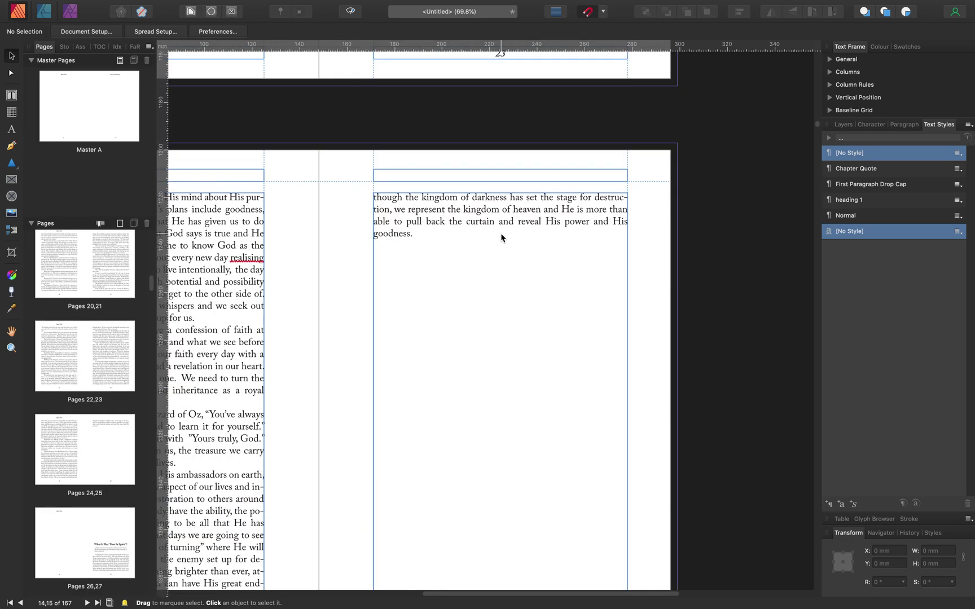
{"action": "scroll", "coordinate": [440, 249], "scroll_direction": "down", "scroll_amount": 5}
{"action": "scroll", "coordinate": [443, 592], "scroll_direction": "left", "scroll_amount": 8}
{"action": "scroll", "coordinate": [372, 316], "scroll_direction": "down", "scroll_amount": 5}
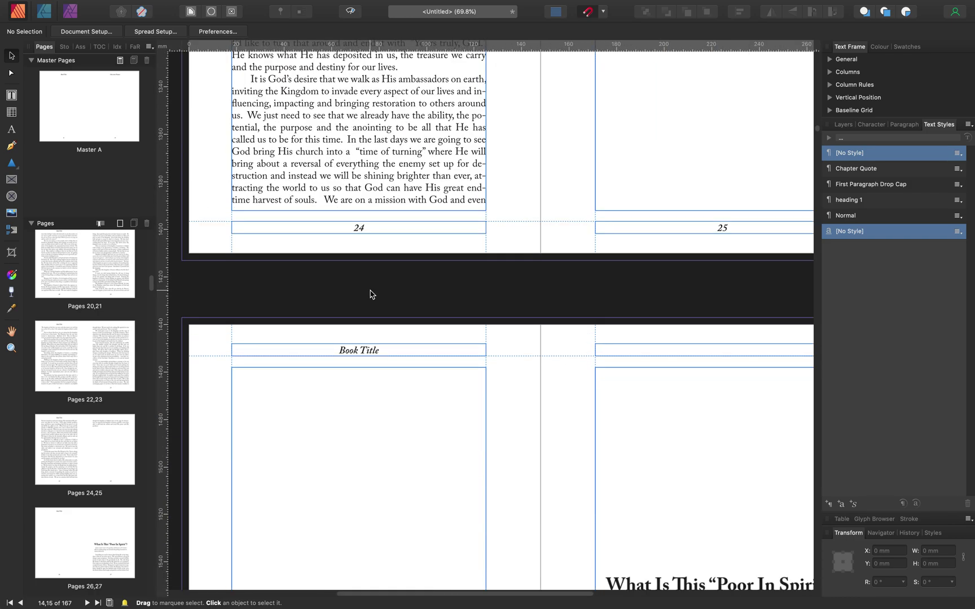
{"action": "scroll", "coordinate": [370, 294], "scroll_direction": "down", "scroll_amount": 5}
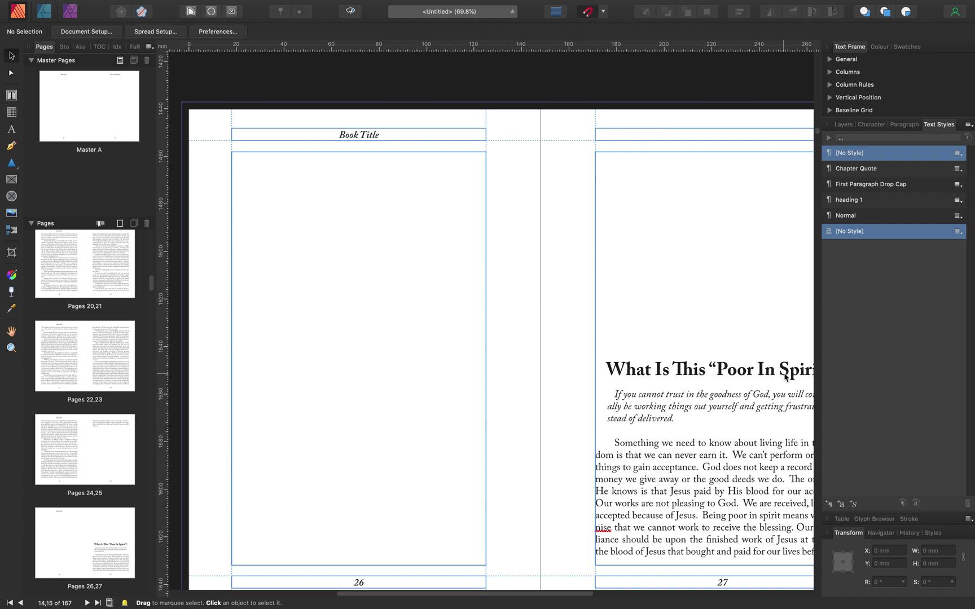
{"action": "left_click_drag", "start_coordinate": [530, 594], "coordinate": [592, 595]}
Review the pages back to the Feasting On Goodness chapter opening, and look through the page thumbnails to the end of the book
{"action": "scroll", "coordinate": [553, 395], "scroll_direction": "up", "scroll_amount": 5}
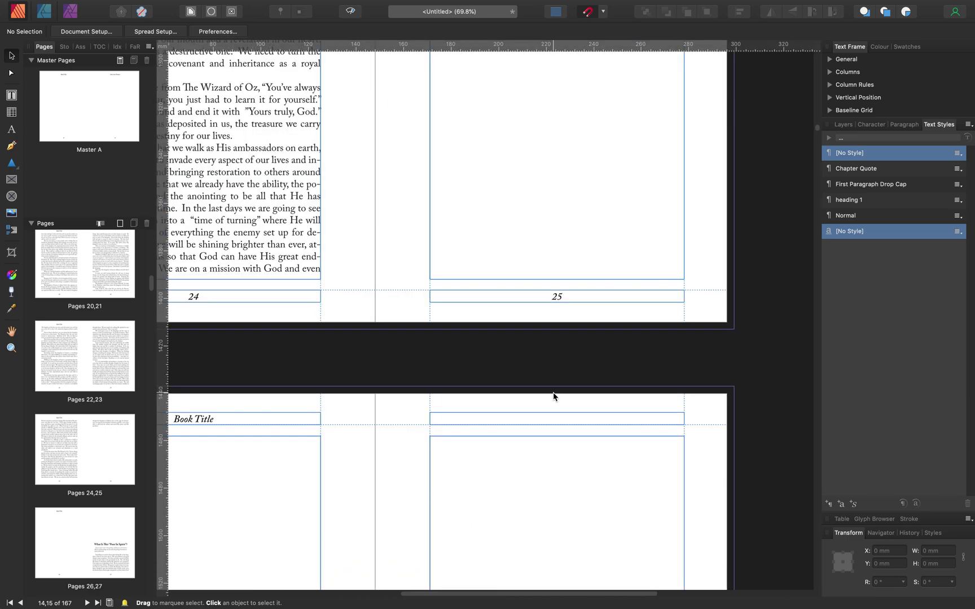
{"action": "scroll", "coordinate": [553, 395], "scroll_direction": "down", "scroll_amount": 5}
{"action": "scroll", "coordinate": [554, 398], "scroll_direction": "up", "scroll_amount": 12}
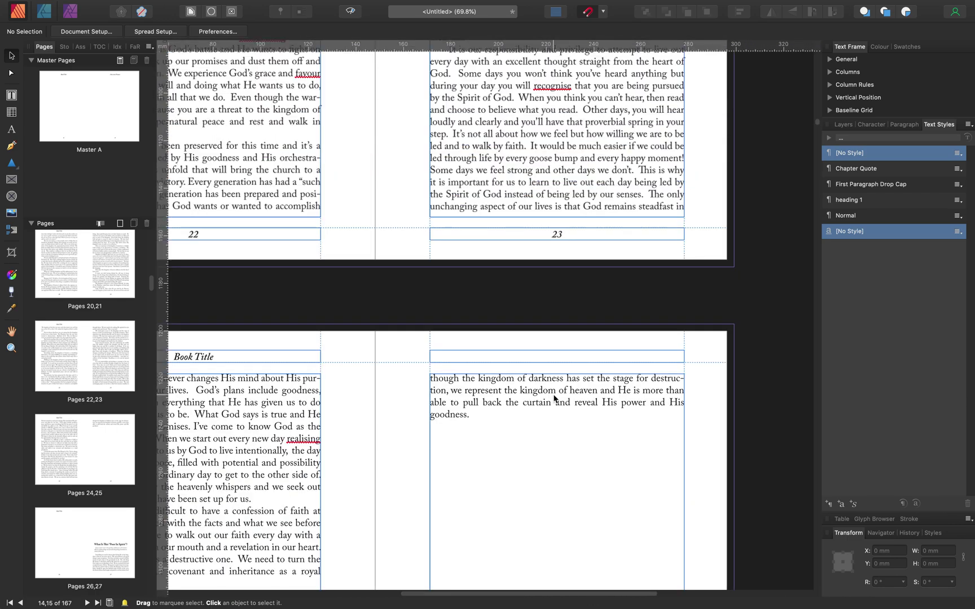
{"action": "scroll", "coordinate": [554, 394], "scroll_direction": "up", "scroll_amount": 10}
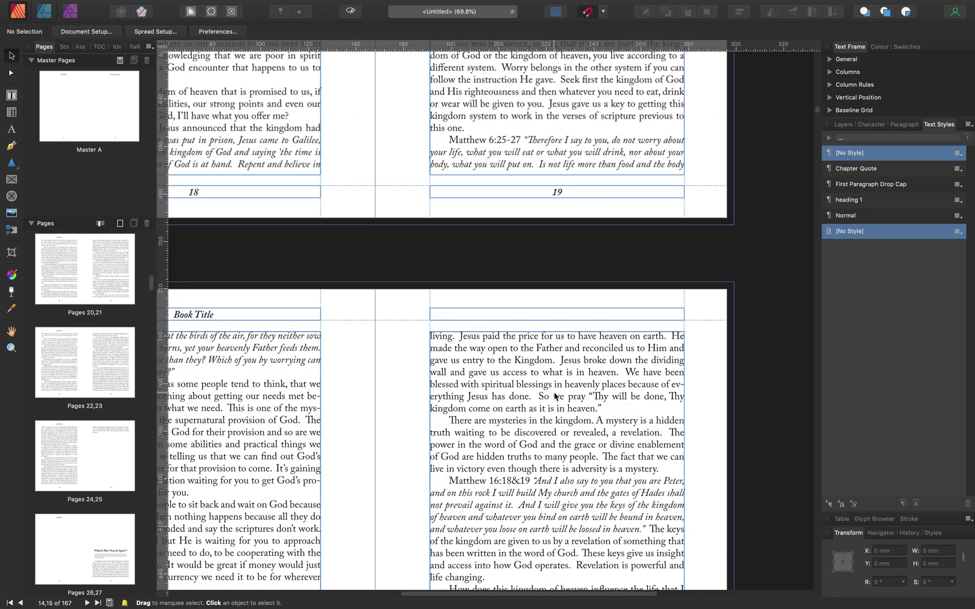
{"action": "scroll", "coordinate": [555, 391], "scroll_direction": "up", "scroll_amount": 12}
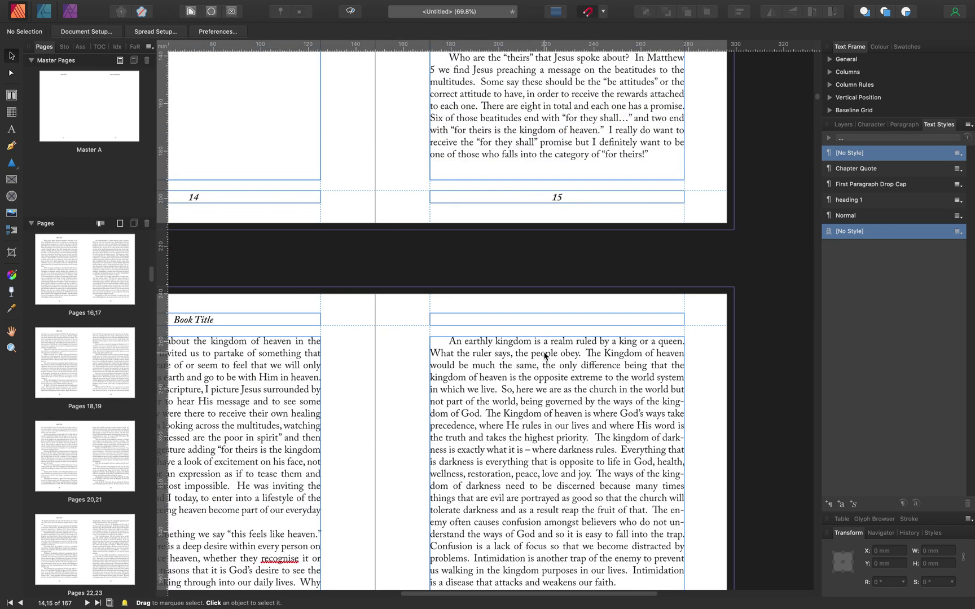
{"action": "scroll", "coordinate": [534, 289], "scroll_direction": "up", "scroll_amount": 3}
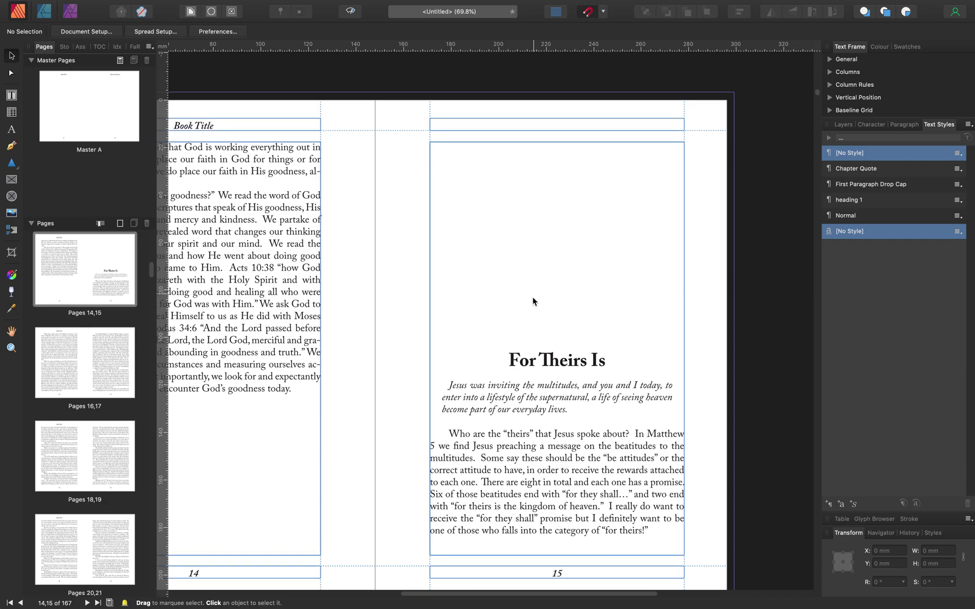
{"action": "scroll", "coordinate": [534, 299], "scroll_direction": "down", "scroll_amount": 3}
{"action": "scroll", "coordinate": [533, 302], "scroll_direction": "up", "scroll_amount": 6}
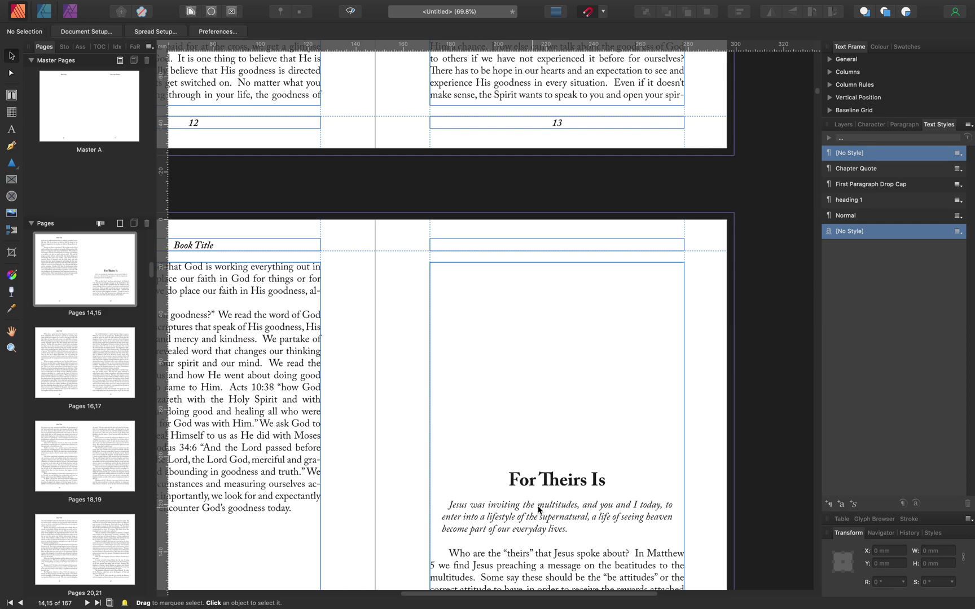
{"action": "scroll", "coordinate": [561, 375], "scroll_direction": "down", "scroll_amount": 10}
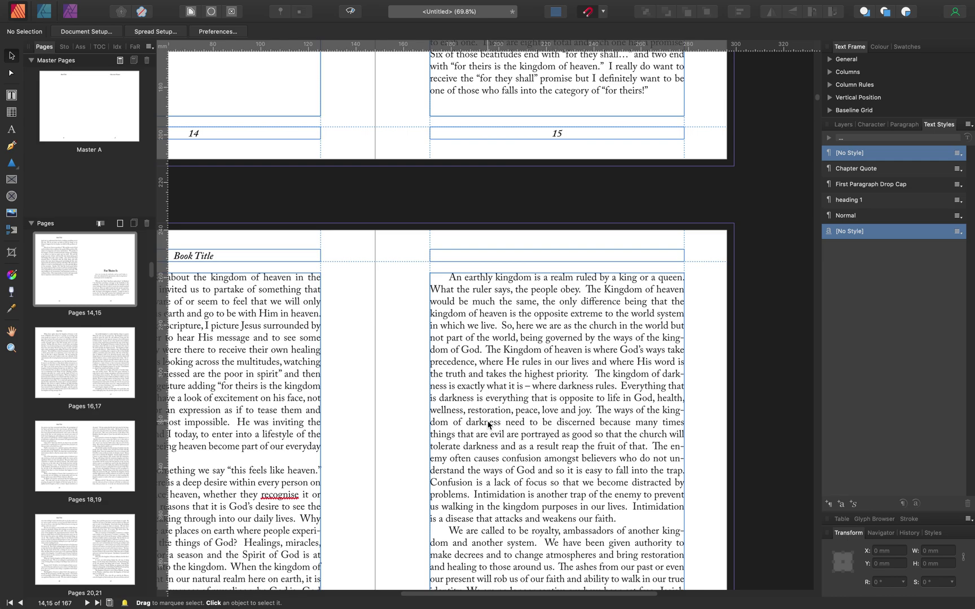
{"action": "scroll", "coordinate": [490, 424], "scroll_direction": "up", "scroll_amount": 8}
{"action": "scroll", "coordinate": [490, 424], "scroll_direction": "up", "scroll_amount": 10}
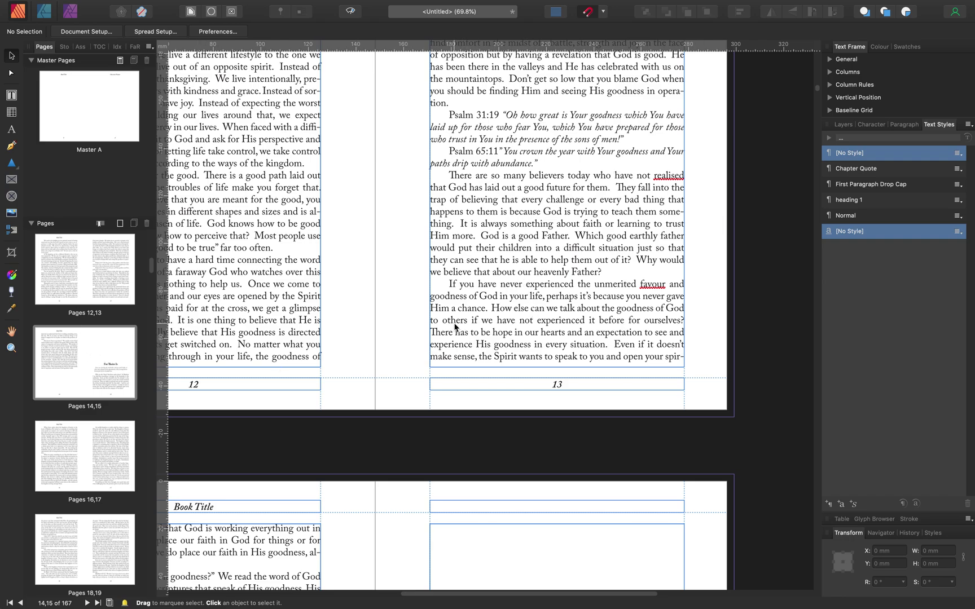
{"action": "scroll", "coordinate": [454, 326], "scroll_direction": "up", "scroll_amount": 20}
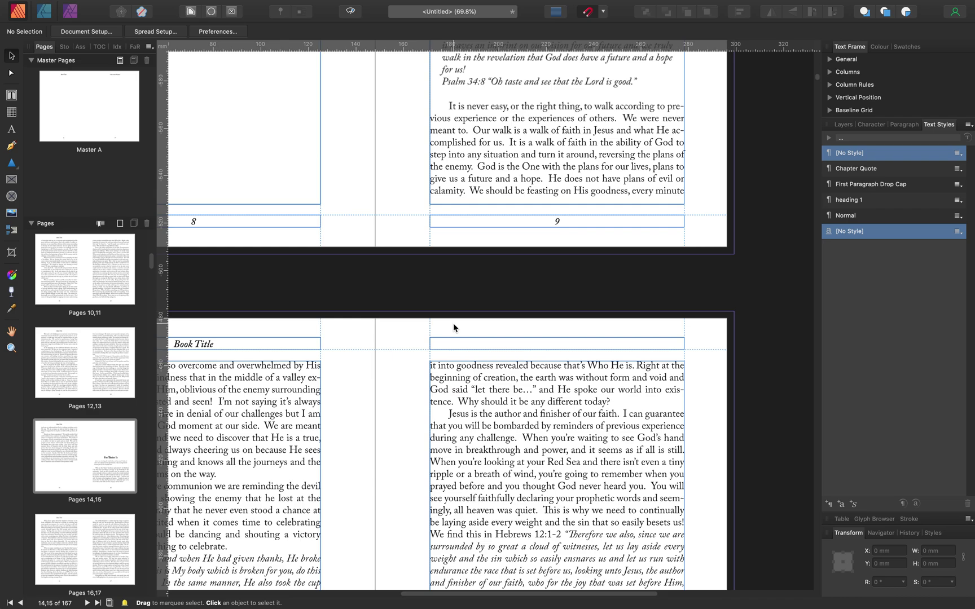
{"action": "scroll", "coordinate": [454, 327], "scroll_direction": "up", "scroll_amount": 5}
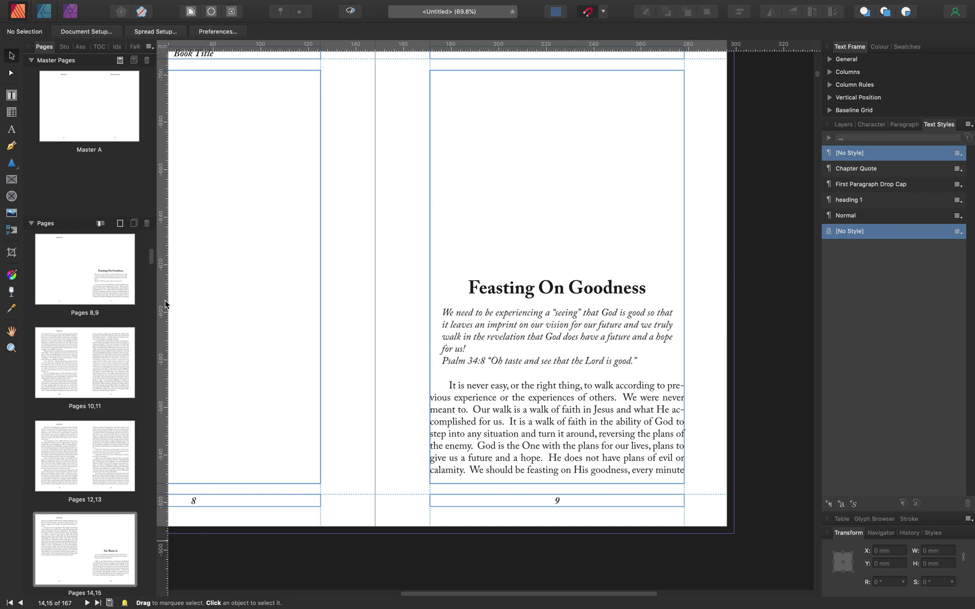
{"action": "left_click_drag", "start_coordinate": [151, 258], "coordinate": [156, 588]}
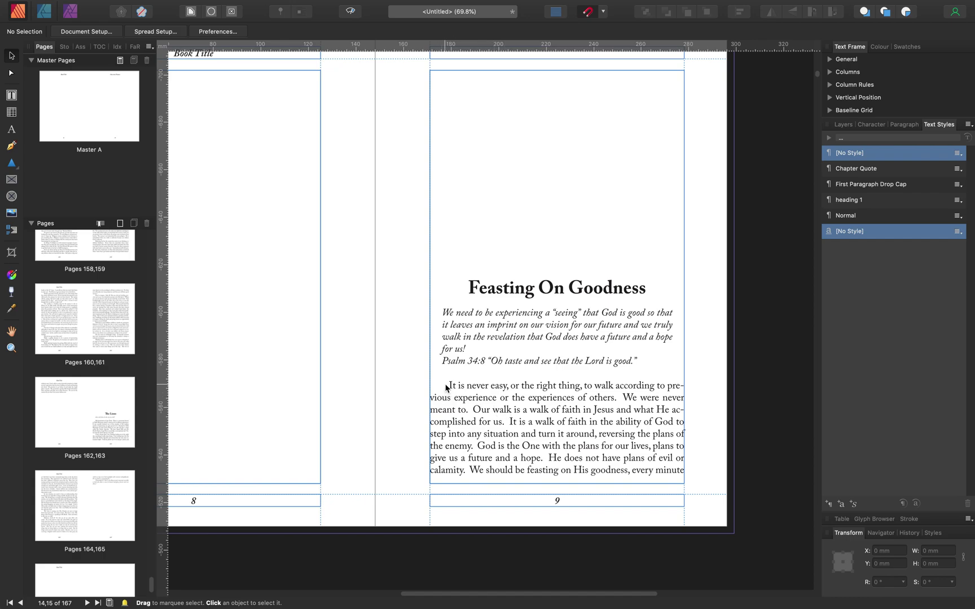
Apply the First Paragraph Drop Cap style to the whole opening paragraph of the Introduction, which runs from page 3 onto page 4
{"action": "scroll", "coordinate": [501, 123], "scroll_direction": "up", "scroll_amount": 1}
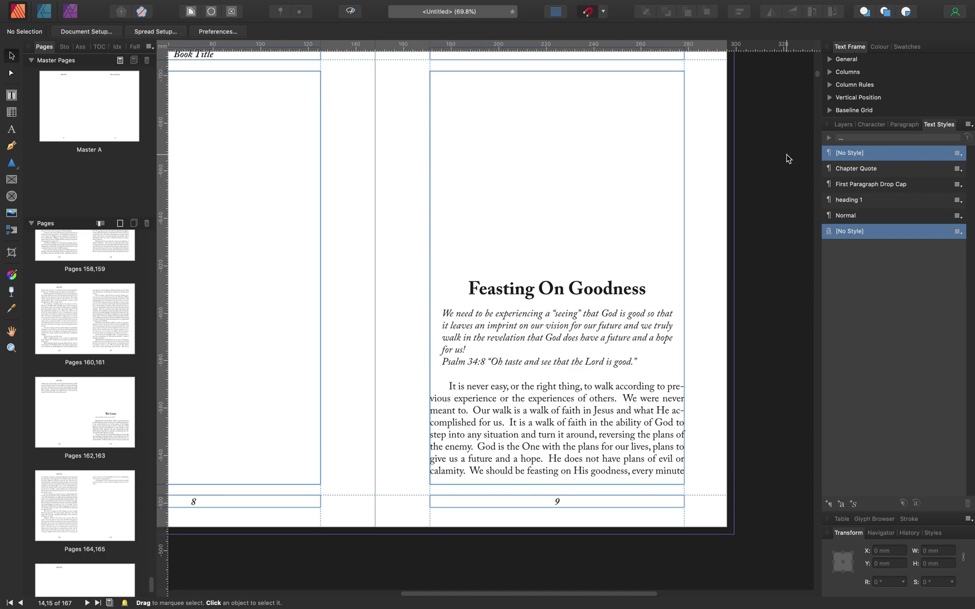
{"action": "scroll", "coordinate": [473, 206], "scroll_direction": "up", "scroll_amount": 20}
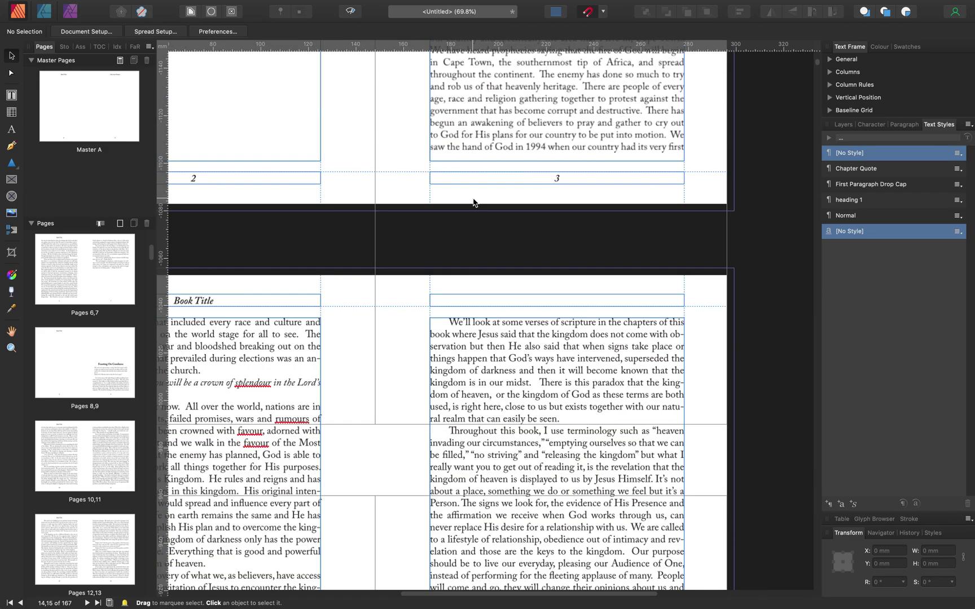
{"action": "scroll", "coordinate": [474, 202], "scroll_direction": "up", "scroll_amount": 3}
{"action": "scroll", "coordinate": [475, 200], "scroll_direction": "down", "scroll_amount": 8}
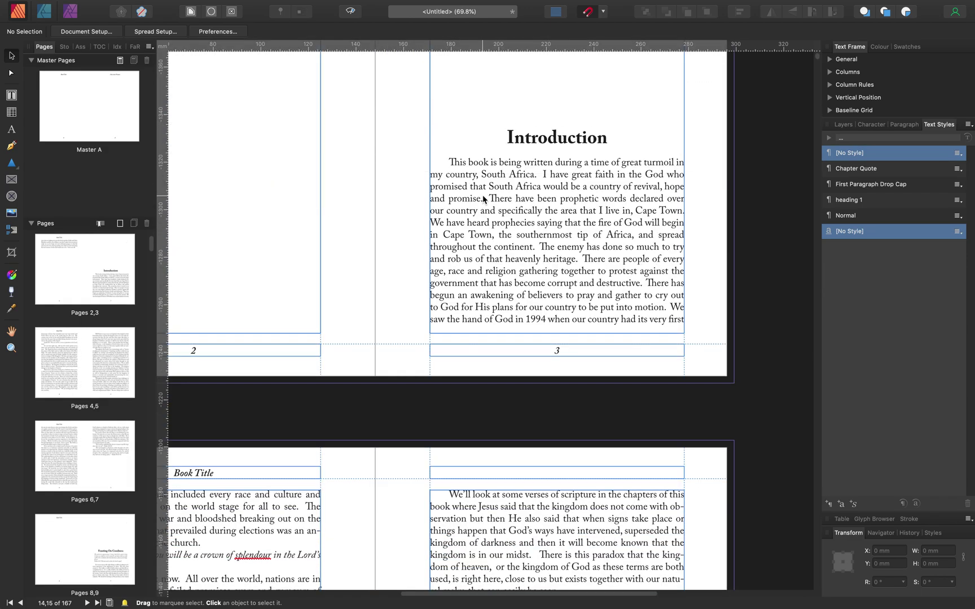
{"action": "scroll", "coordinate": [459, 167], "scroll_direction": "up", "scroll_amount": 20}
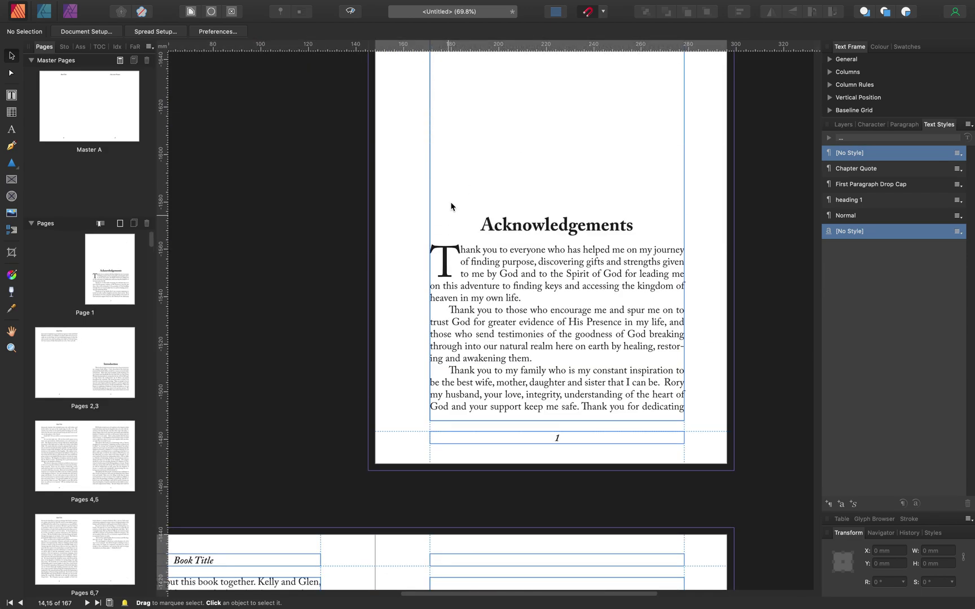
{"action": "scroll", "coordinate": [500, 257], "scroll_direction": "down", "scroll_amount": 15}
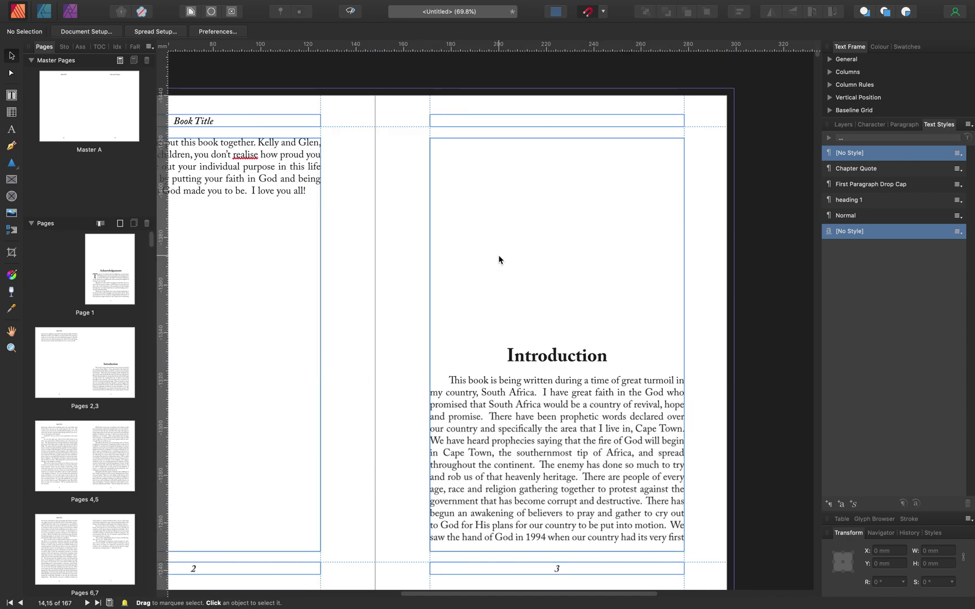
{"action": "left_click", "coordinate": [449, 382]}
{"action": "left_click", "coordinate": [448, 382]}
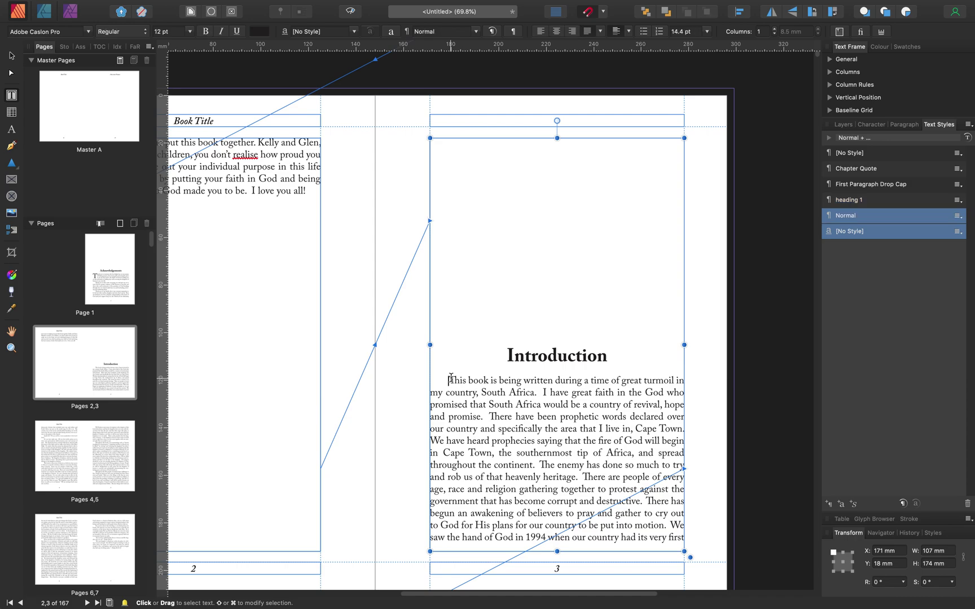
{"action": "scroll", "coordinate": [497, 361], "scroll_direction": "down", "scroll_amount": 5}
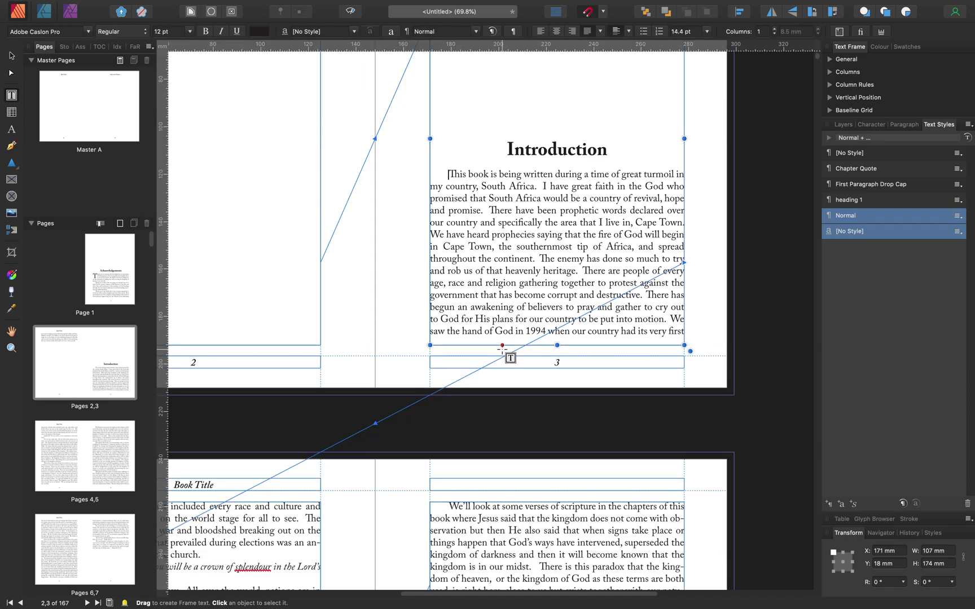
{"action": "scroll", "coordinate": [452, 391], "scroll_direction": "down", "scroll_amount": 2}
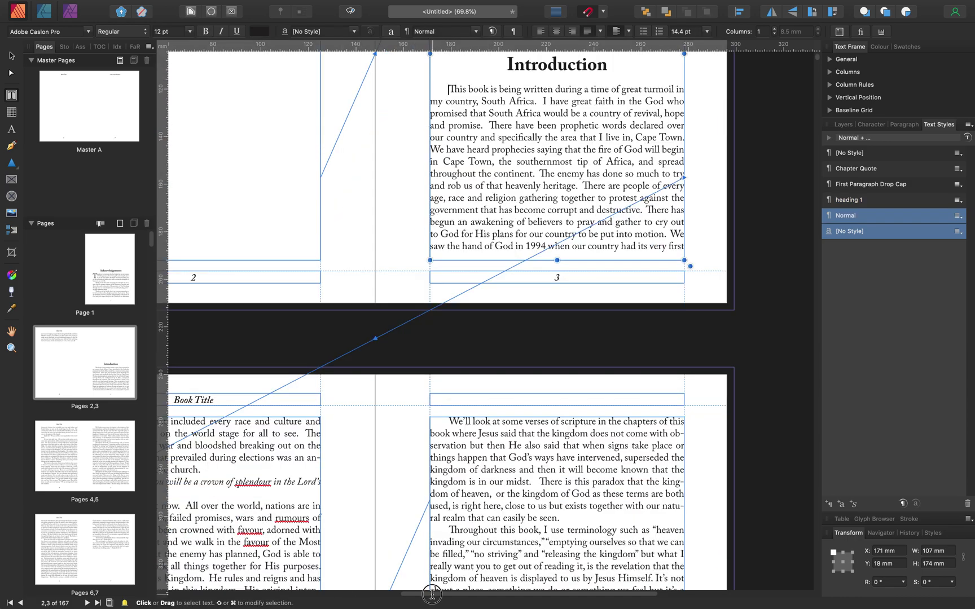
{"action": "scroll", "coordinate": [387, 587], "scroll_direction": "left", "scroll_amount": 3}
{"action": "scroll", "coordinate": [387, 587], "scroll_direction": "left", "scroll_amount": 2}
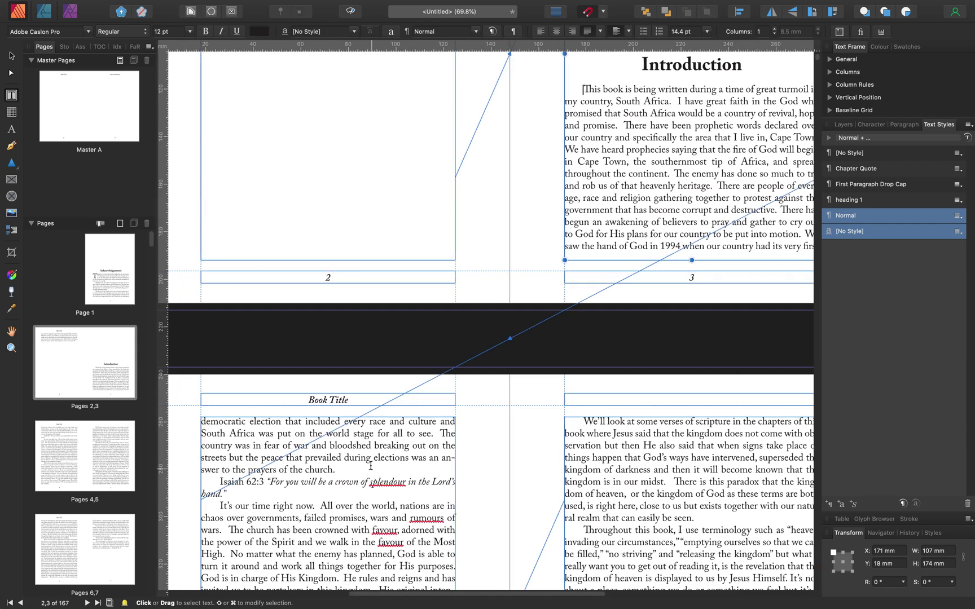
{"action": "triple_click", "coordinate": [338, 470]}
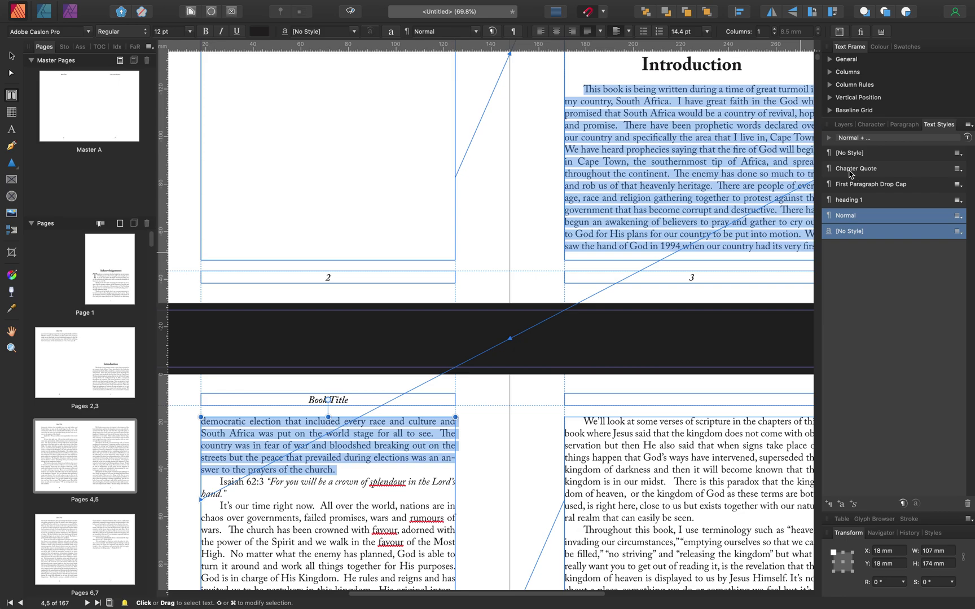
{"action": "left_click", "coordinate": [874, 184]}
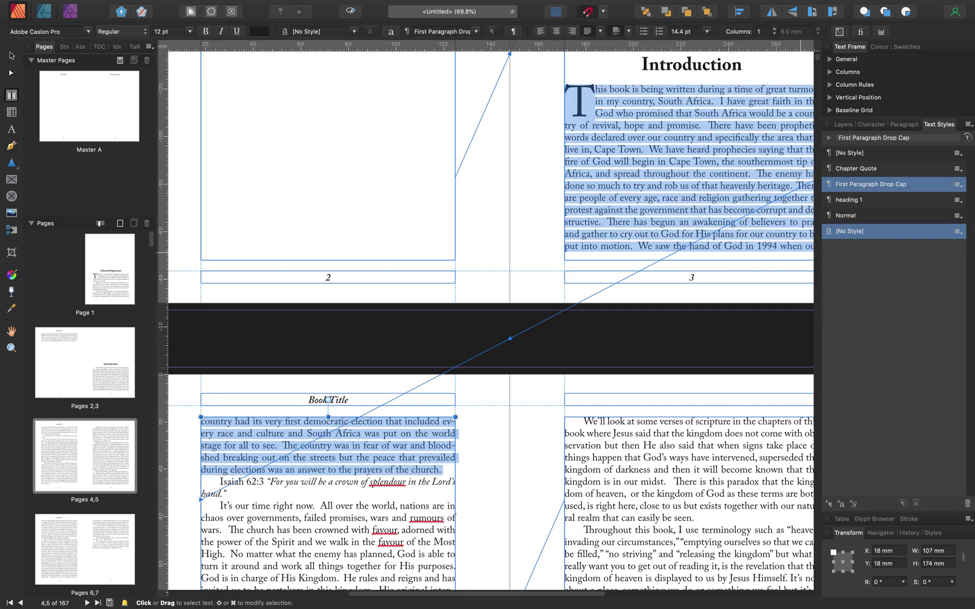
Apply the First Paragraph Drop Cap style to the whole first body paragraph of Feasting On Goodness, running from page 9 onto page 10
{"action": "scroll", "coordinate": [527, 268], "scroll_direction": "down", "scroll_amount": 15}
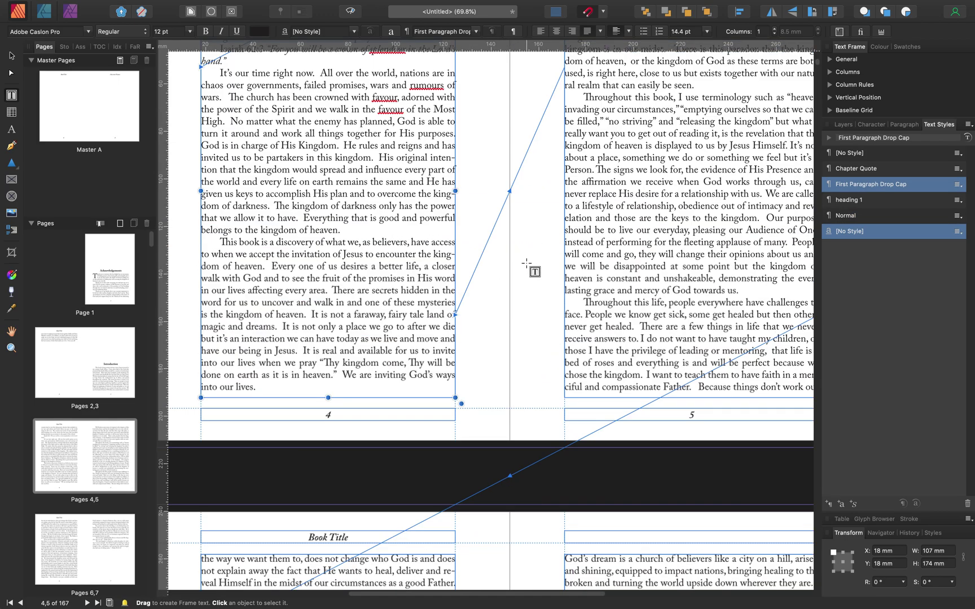
{"action": "scroll", "coordinate": [527, 264], "scroll_direction": "down", "scroll_amount": 15}
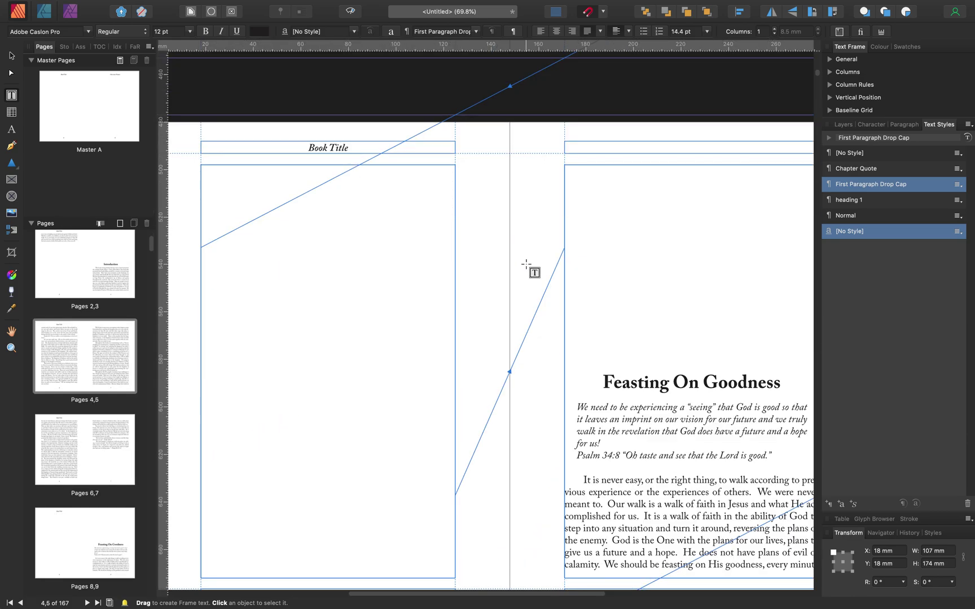
{"action": "left_click", "coordinate": [584, 326]}
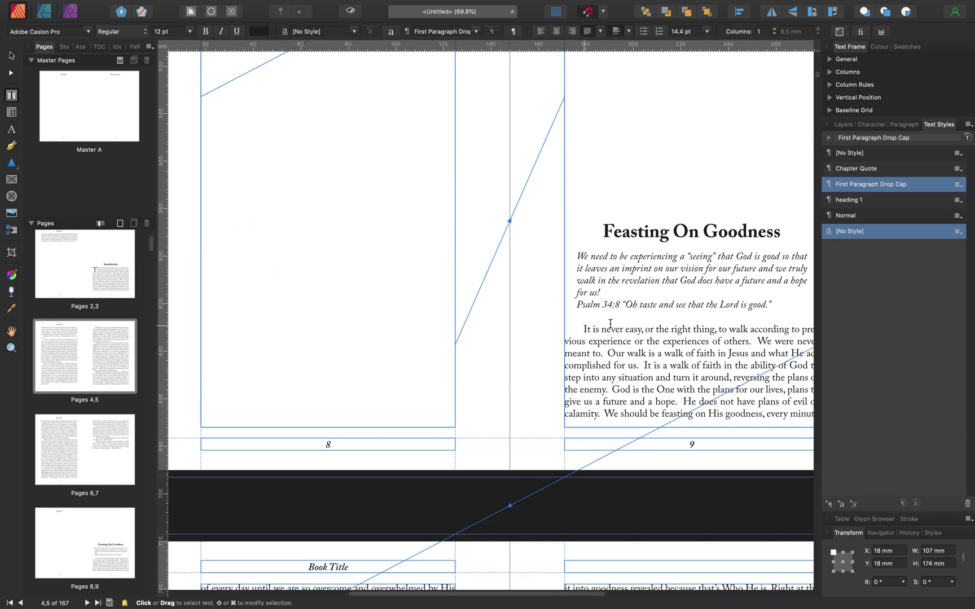
{"action": "scroll", "coordinate": [601, 309], "scroll_direction": "down", "scroll_amount": 8}
{"action": "scroll", "coordinate": [601, 309], "scroll_direction": "down", "scroll_amount": 2}
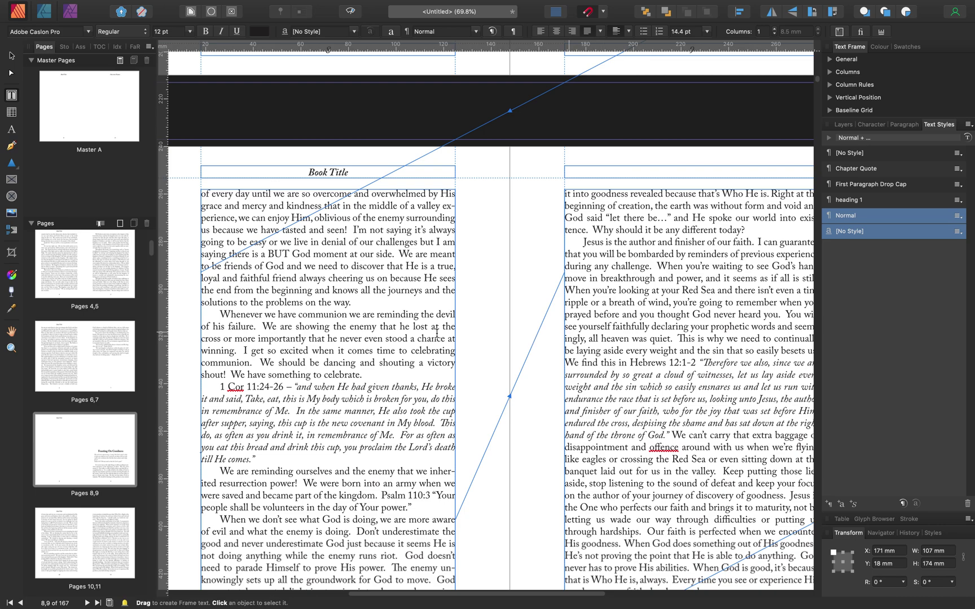
{"action": "triple_click", "coordinate": [354, 302]}
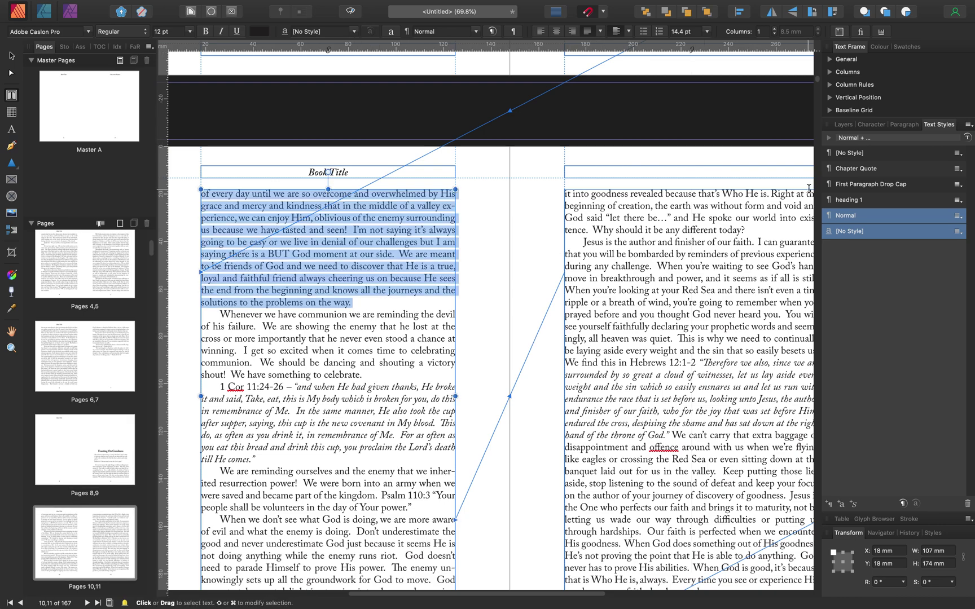
{"action": "left_click", "coordinate": [860, 184]}
{"action": "scroll", "coordinate": [490, 314], "scroll_direction": "up", "scroll_amount": 2}
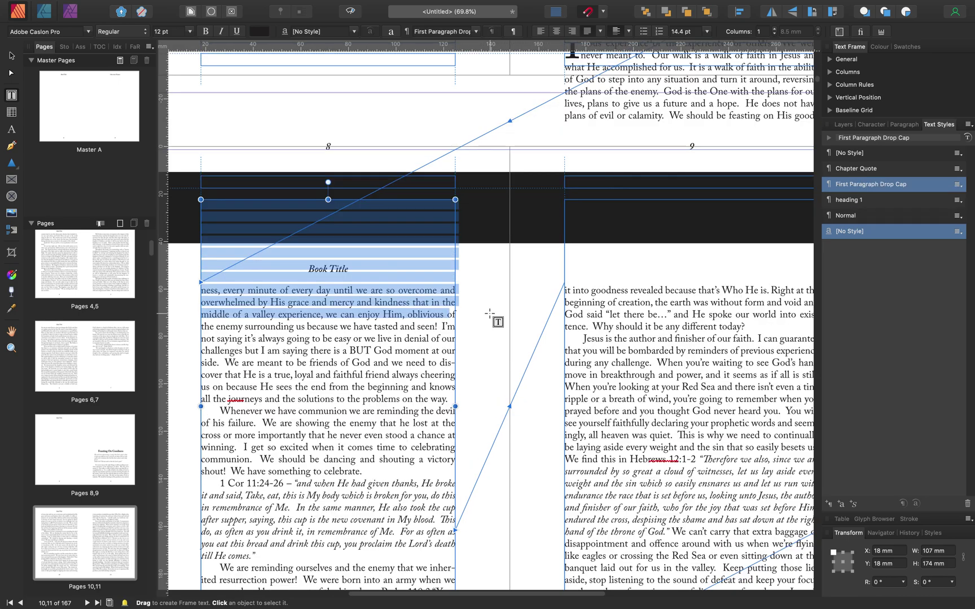
{"action": "scroll", "coordinate": [489, 314], "scroll_direction": "up", "scroll_amount": 2}
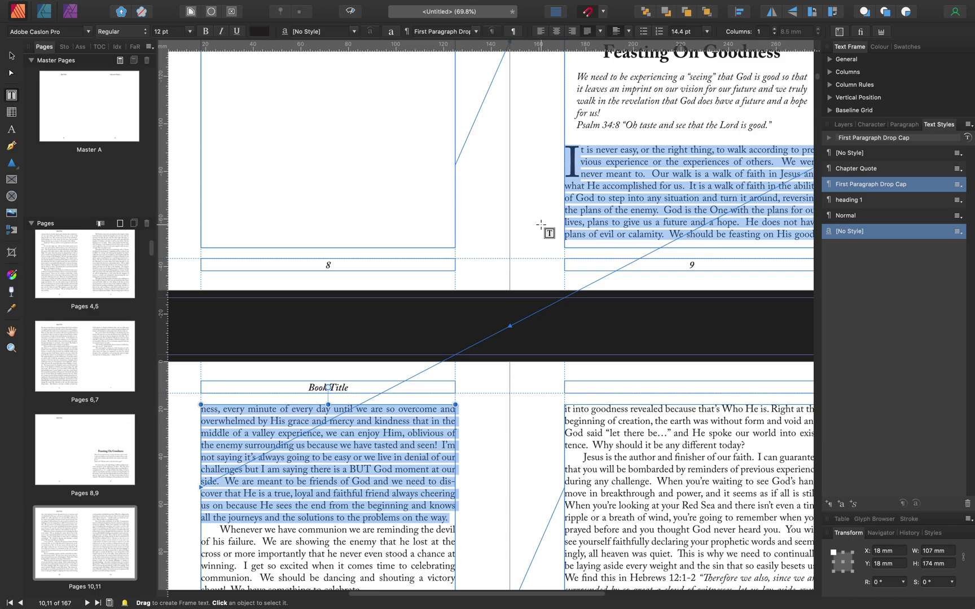
{"action": "scroll", "coordinate": [538, 231], "scroll_direction": "up", "scroll_amount": 2}
Apply the First Paragraph Drop Cap style to the first body paragraph of the For Theirs Is chapter on page 15
{"action": "scroll", "coordinate": [534, 248], "scroll_direction": "down", "scroll_amount": 6}
{"action": "scroll", "coordinate": [535, 248], "scroll_direction": "down", "scroll_amount": 15}
{"action": "scroll", "coordinate": [534, 246], "scroll_direction": "down", "scroll_amount": 8}
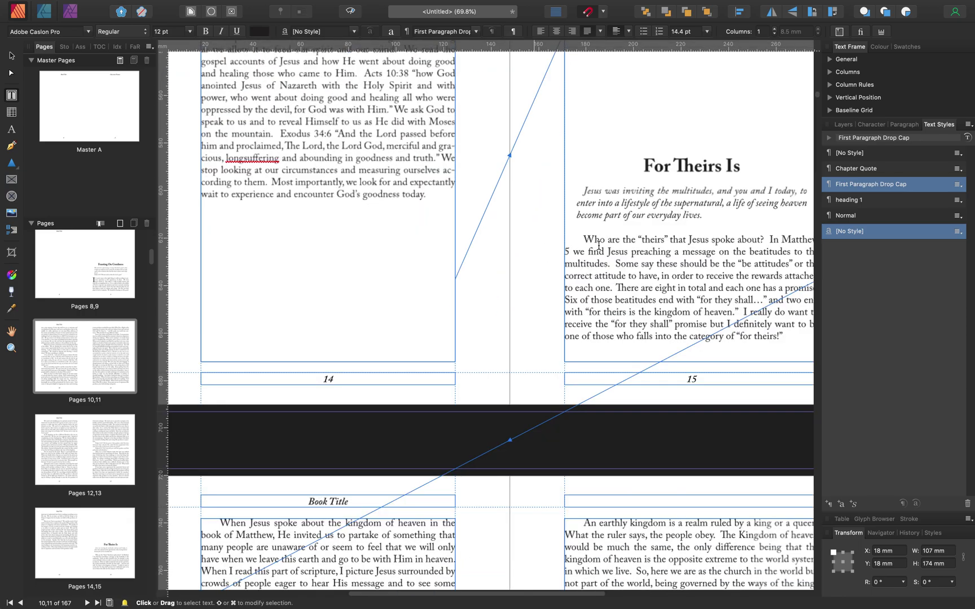
{"action": "left_click", "coordinate": [604, 245]}
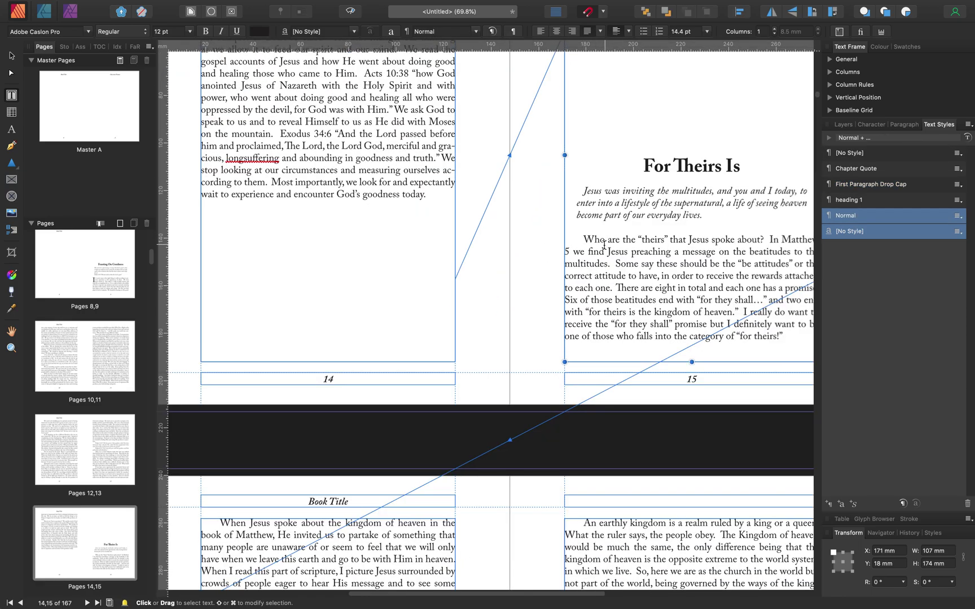
{"action": "scroll", "coordinate": [604, 244], "scroll_direction": "down", "scroll_amount": 5}
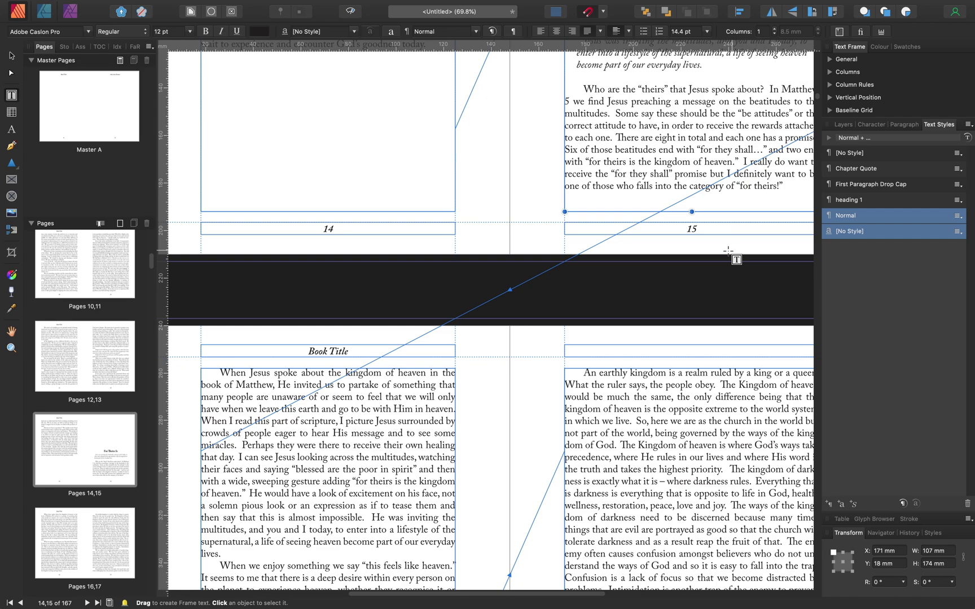
{"action": "left_click", "coordinate": [783, 183], "text": "shift"}
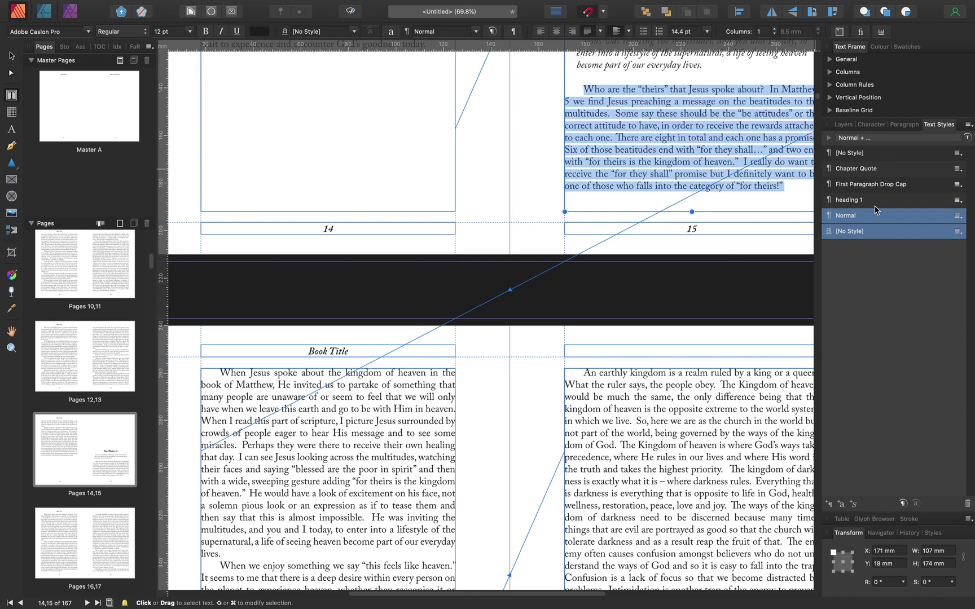
{"action": "left_click", "coordinate": [883, 187]}
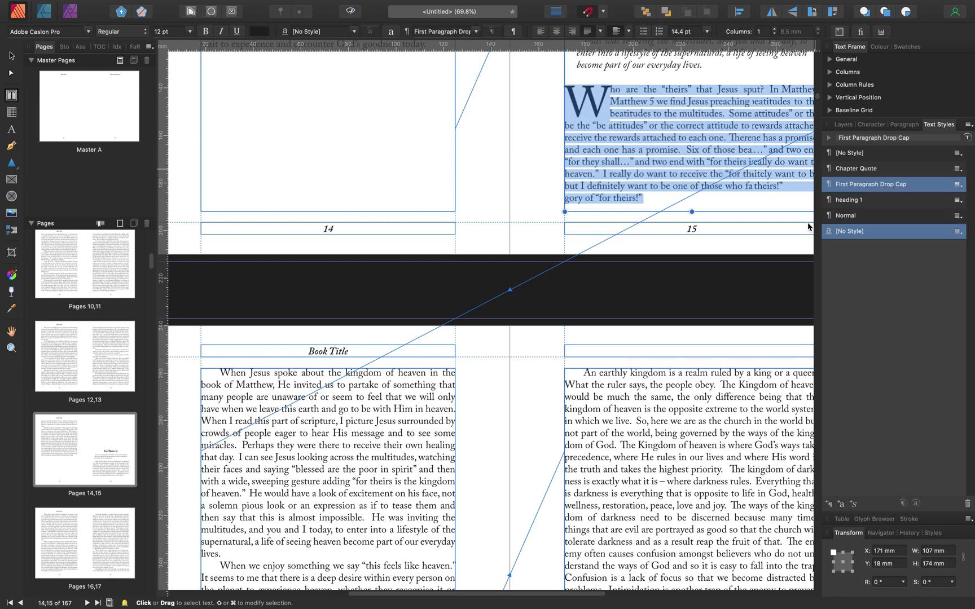
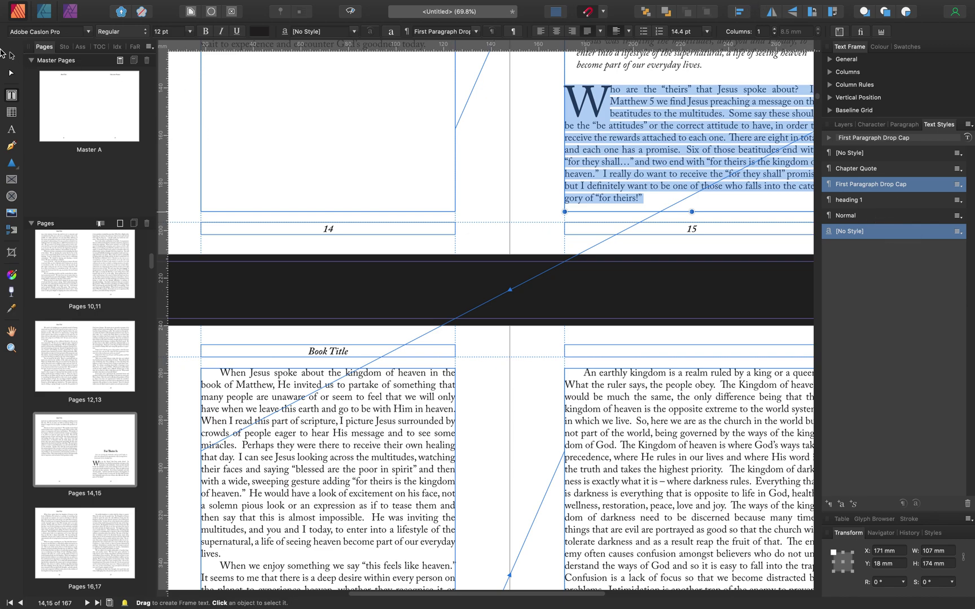
Go back to page 1, select the main text frame holding the Acknowledgements, and enable its baseline grid
{"action": "left_click", "coordinate": [11, 56]}
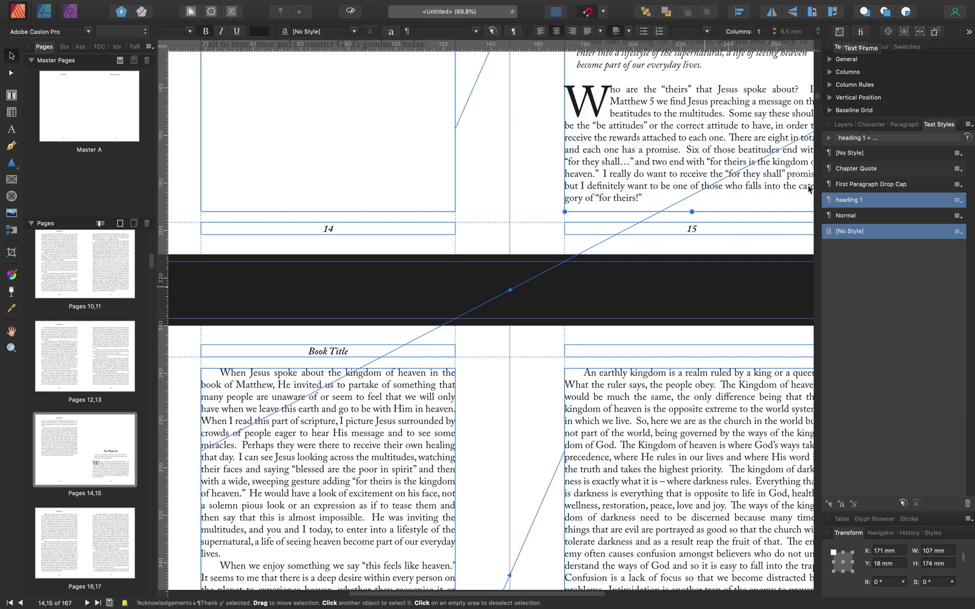
{"action": "scroll", "coordinate": [708, 302], "scroll_direction": "up", "scroll_amount": 2}
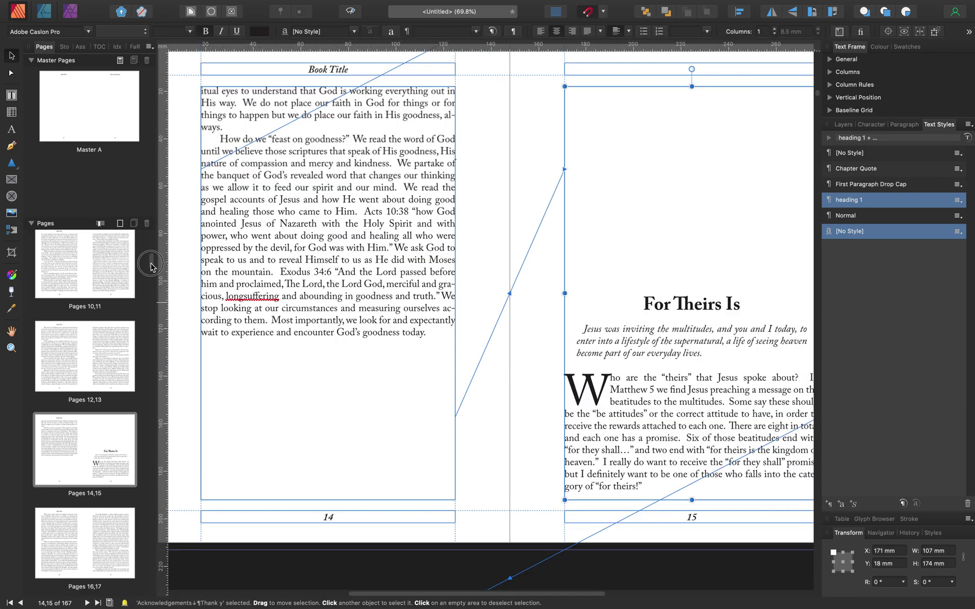
{"action": "left_click_drag", "start_coordinate": [150, 262], "coordinate": [149, 235]}
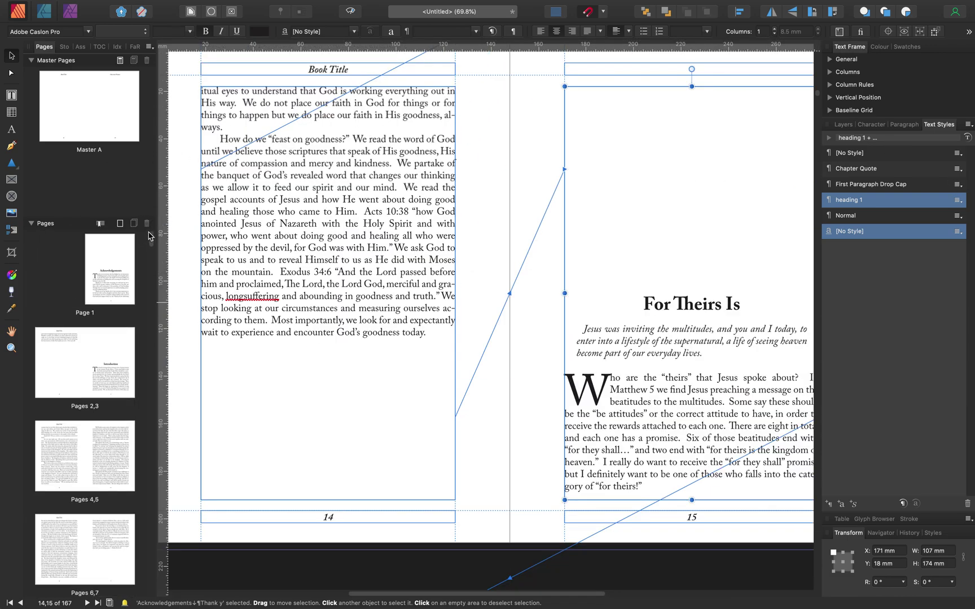
{"action": "left_click", "coordinate": [124, 258]}
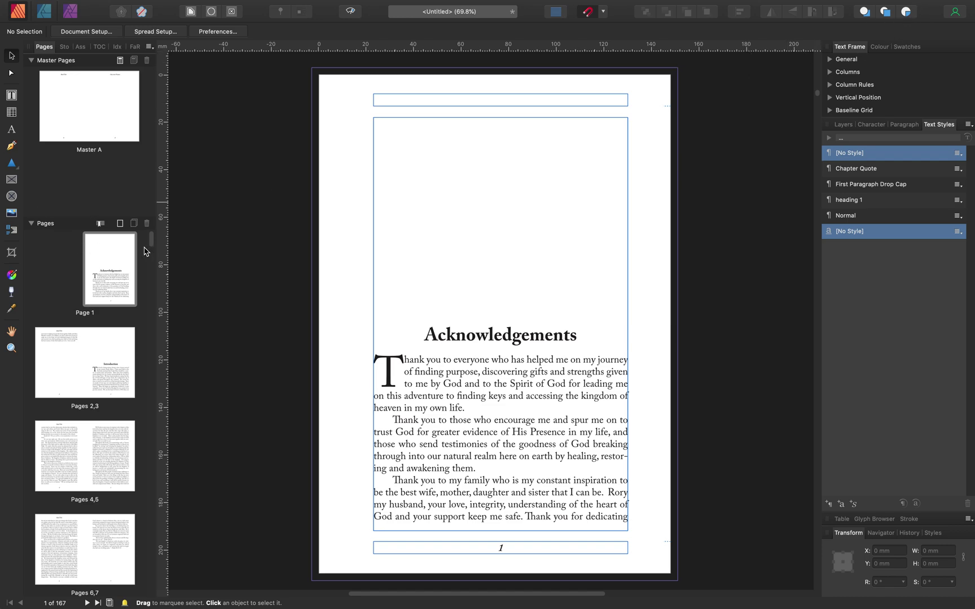
{"action": "left_click", "coordinate": [464, 171]}
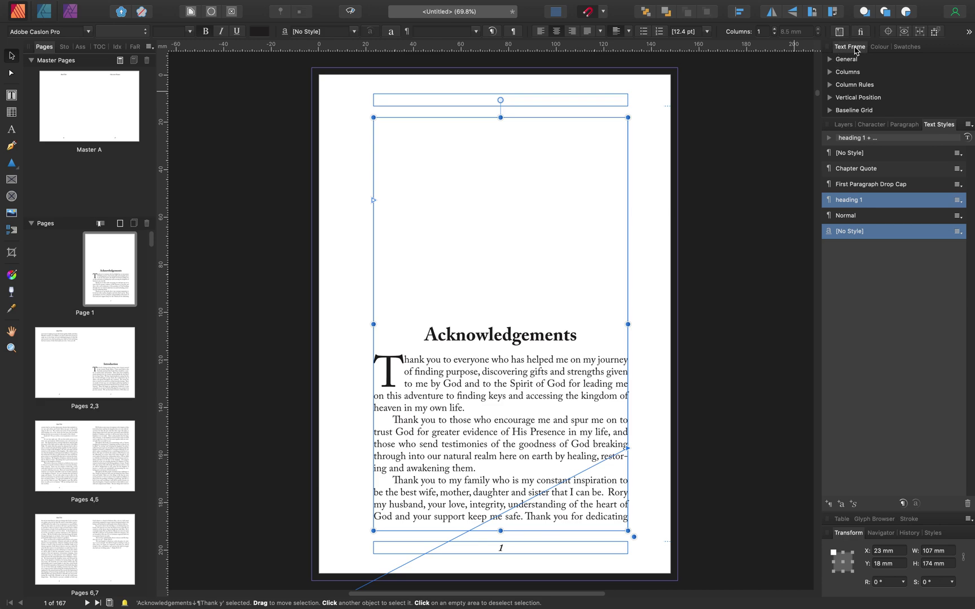
{"action": "left_click", "coordinate": [830, 110]}
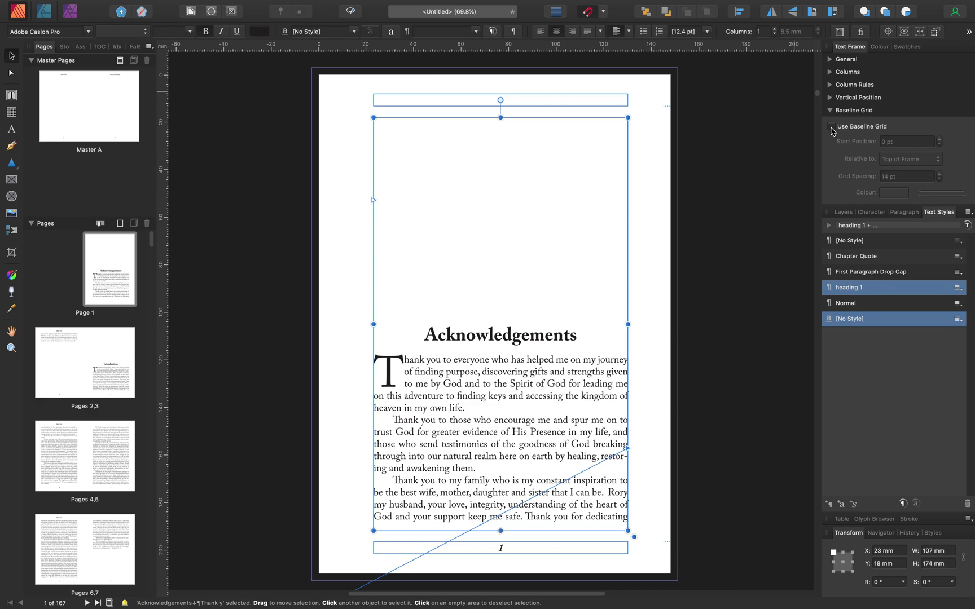
{"action": "left_click", "coordinate": [831, 127]}
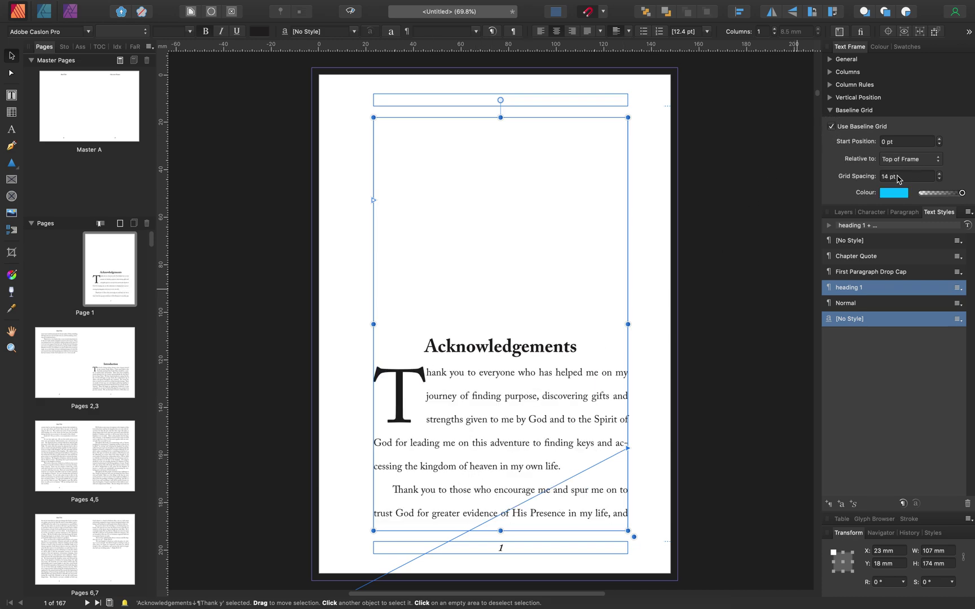
Set the baseline grid spacing of the Acknowledgements text frame to 3.2 pt
{"action": "left_click", "coordinate": [885, 176]}
{"action": "left_click", "coordinate": [883, 176]}
{"action": "type", "text": "3.2"}
{"action": "left_click", "coordinate": [911, 177]}
{"action": "key", "text": "Return"}
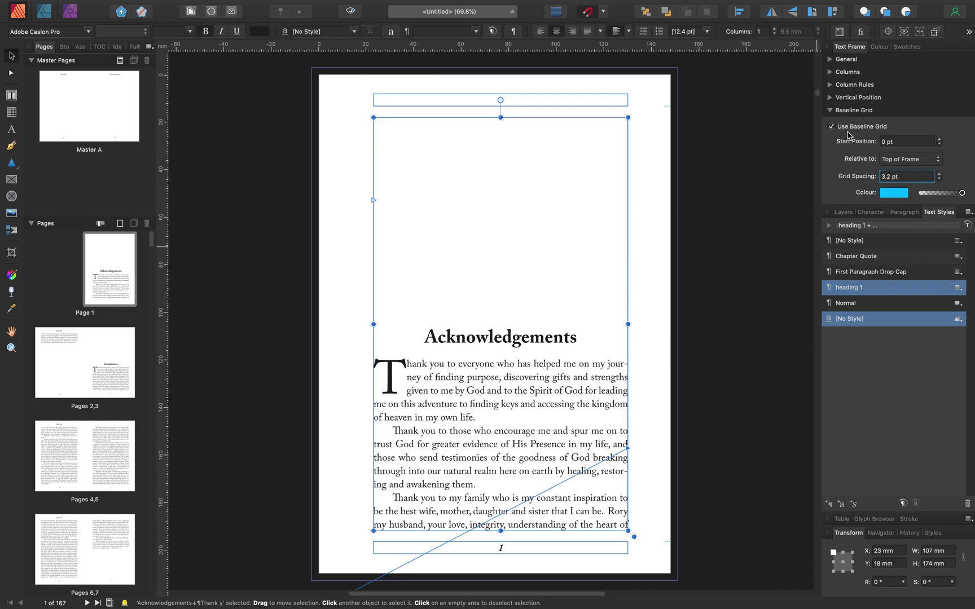
Review the text alignment and line spacing from the Acknowledgements page through to page 5
{"action": "scroll", "coordinate": [587, 423], "scroll_direction": "down", "scroll_amount": 1}
{"action": "scroll", "coordinate": [587, 425], "scroll_direction": "down", "scroll_amount": 20}
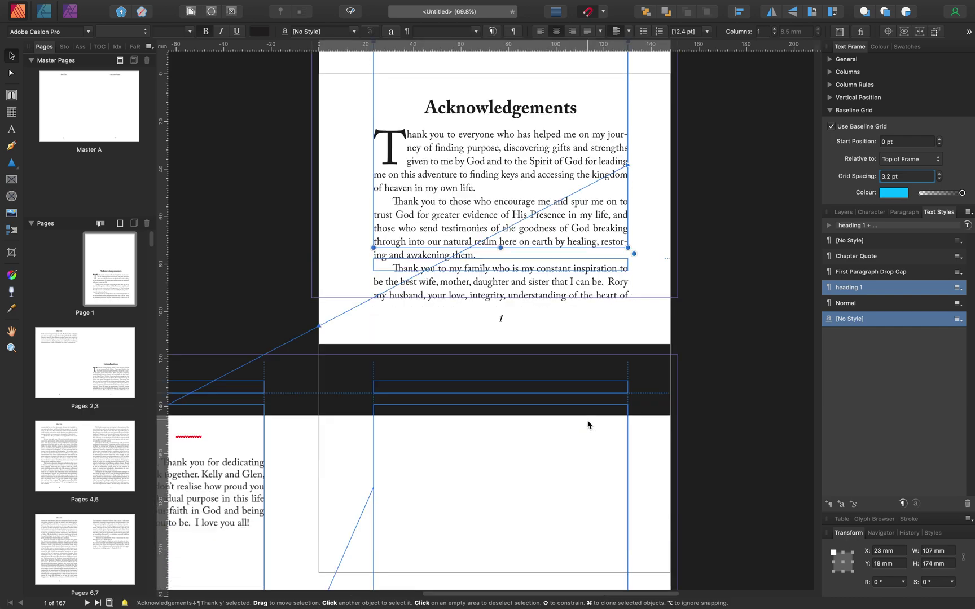
{"action": "scroll", "coordinate": [613, 474], "scroll_direction": "down", "scroll_amount": 15}
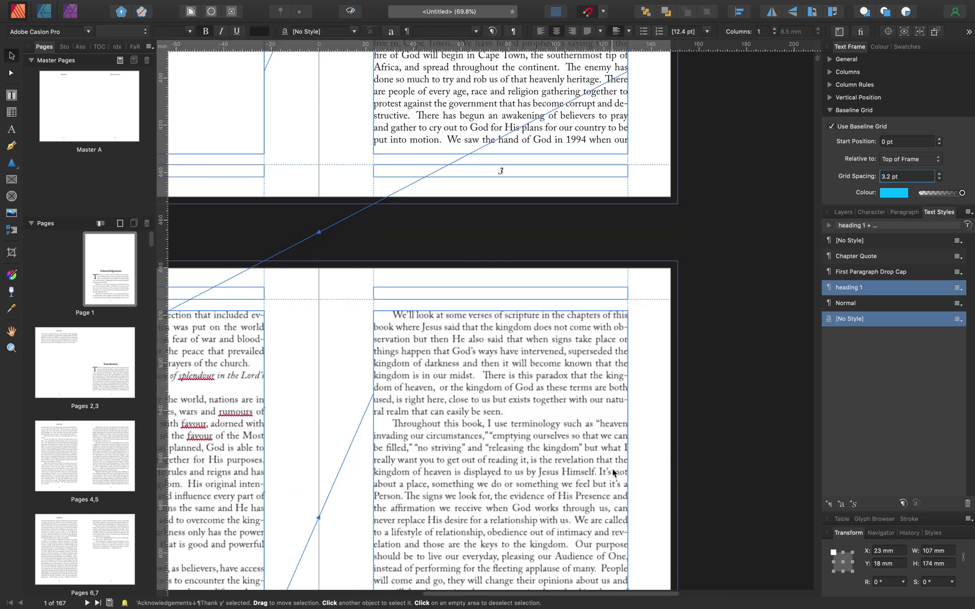
{"action": "scroll", "coordinate": [490, 418], "scroll_direction": "down", "scroll_amount": 4}
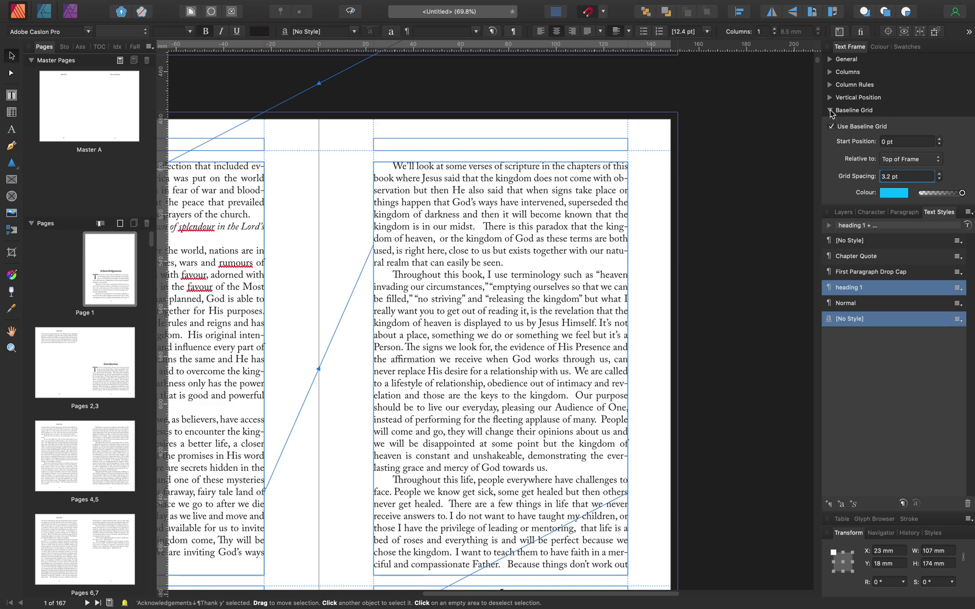
Edit the Normal text style's paragraph flow to prevent orphaned first lines and widowed last lines
{"action": "left_click", "coordinate": [830, 111]}
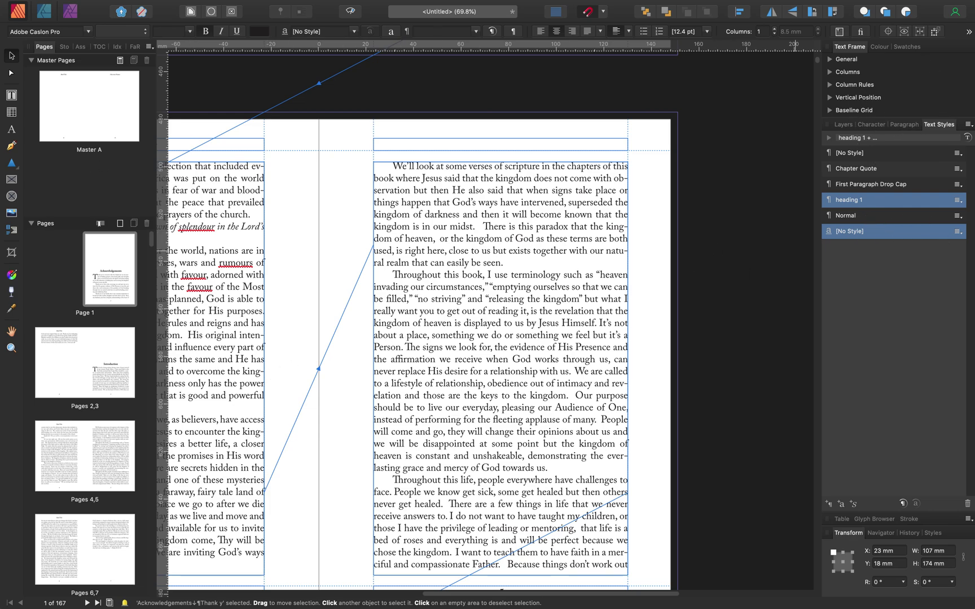
{"action": "scroll", "coordinate": [718, 125], "scroll_direction": "up", "scroll_amount": 5}
{"action": "scroll", "coordinate": [718, 125], "scroll_direction": "up", "scroll_amount": 5}
{"action": "left_click", "coordinate": [712, 167]}
{"action": "scroll", "coordinate": [740, 188], "scroll_direction": "up", "scroll_amount": 10}
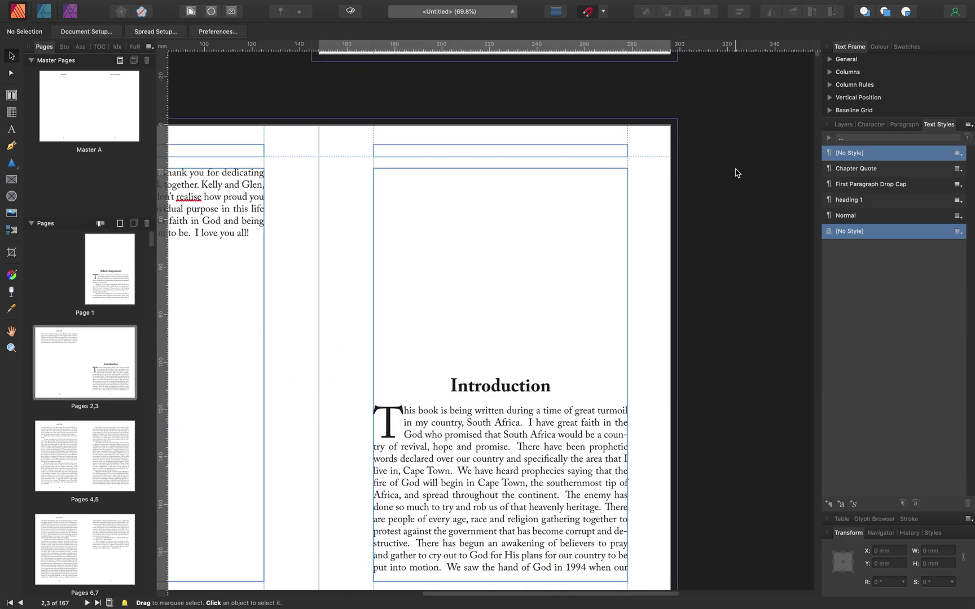
{"action": "scroll", "coordinate": [738, 165], "scroll_direction": "up", "scroll_amount": 3}
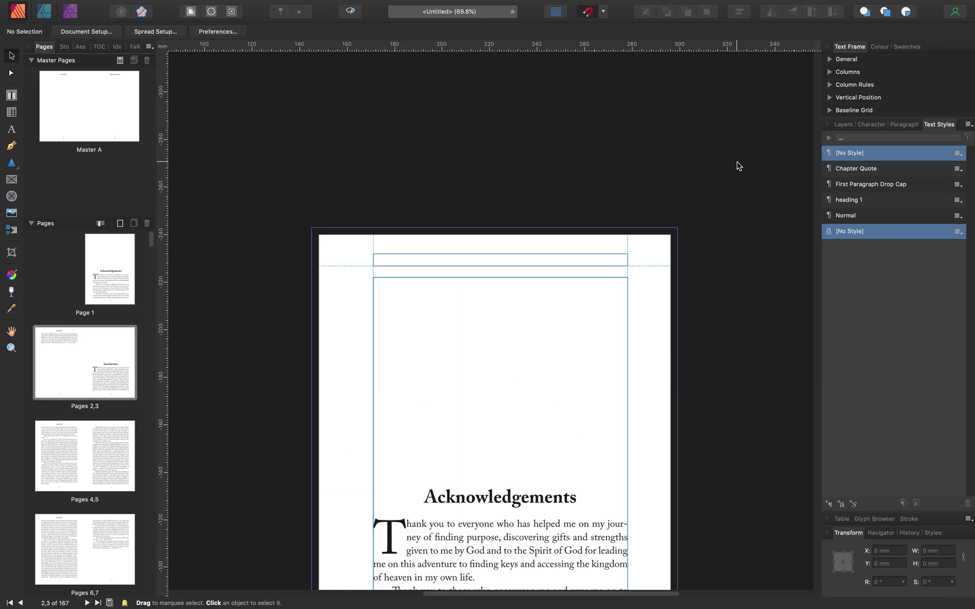
{"action": "right_click", "coordinate": [848, 216]}
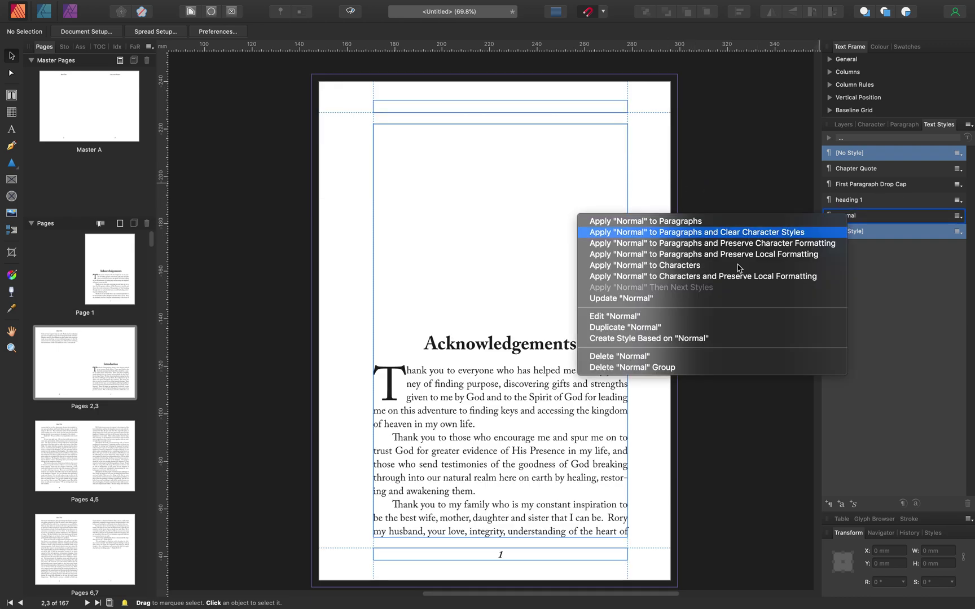
{"action": "left_click", "coordinate": [614, 316]}
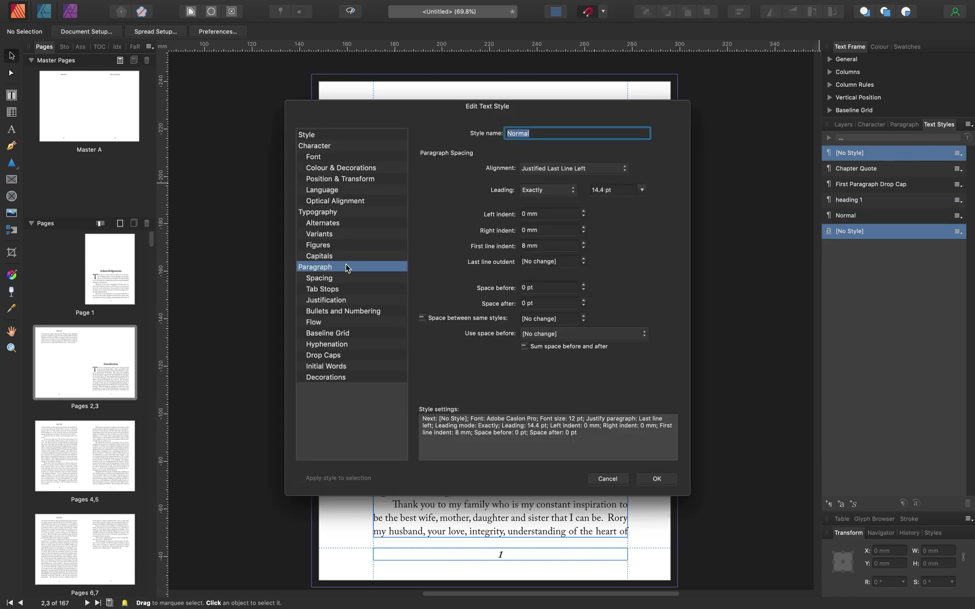
{"action": "left_click", "coordinate": [314, 326]}
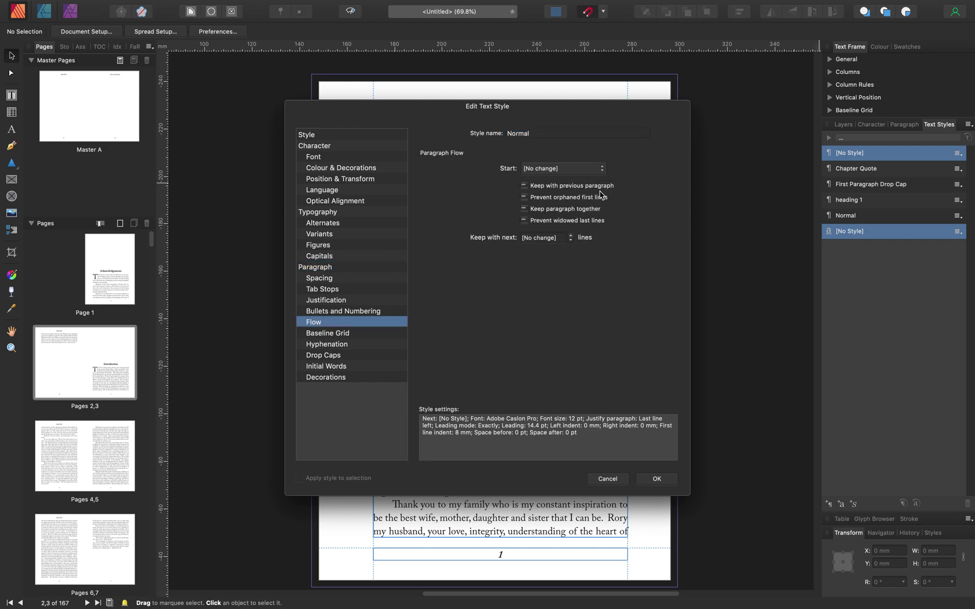
{"action": "left_click", "coordinate": [524, 198]}
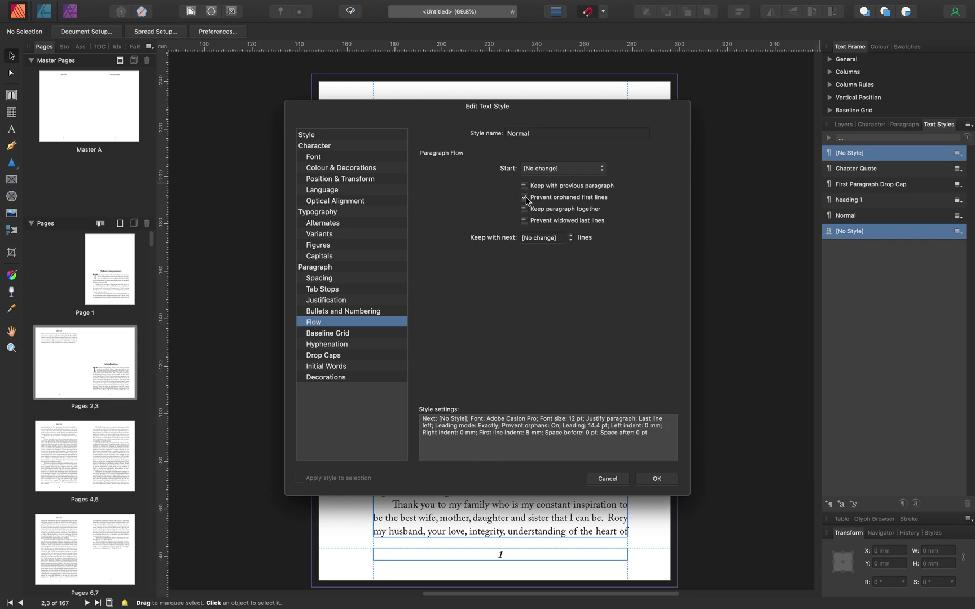
{"action": "left_click", "coordinate": [525, 221]}
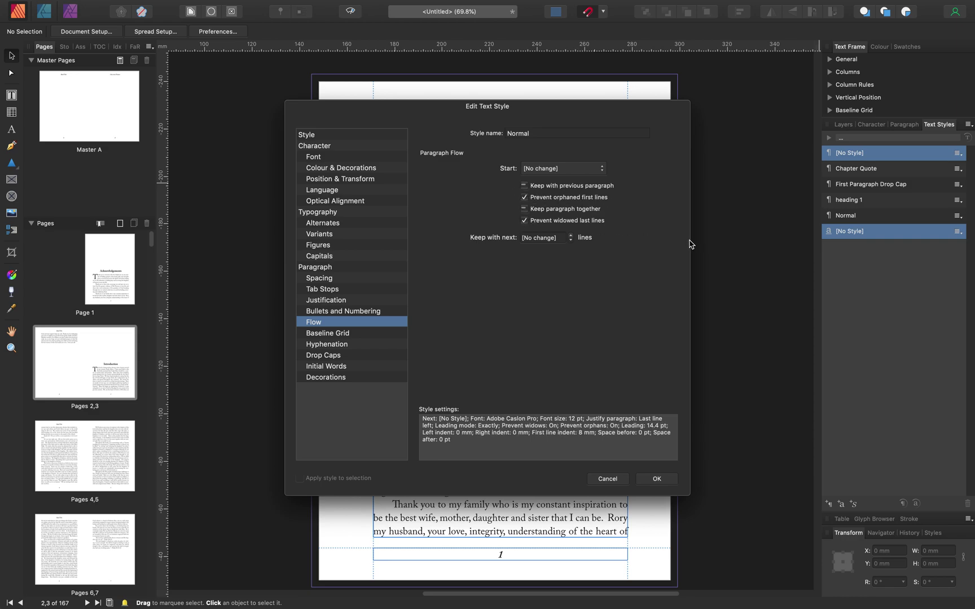
{"action": "left_click", "coordinate": [660, 480]}
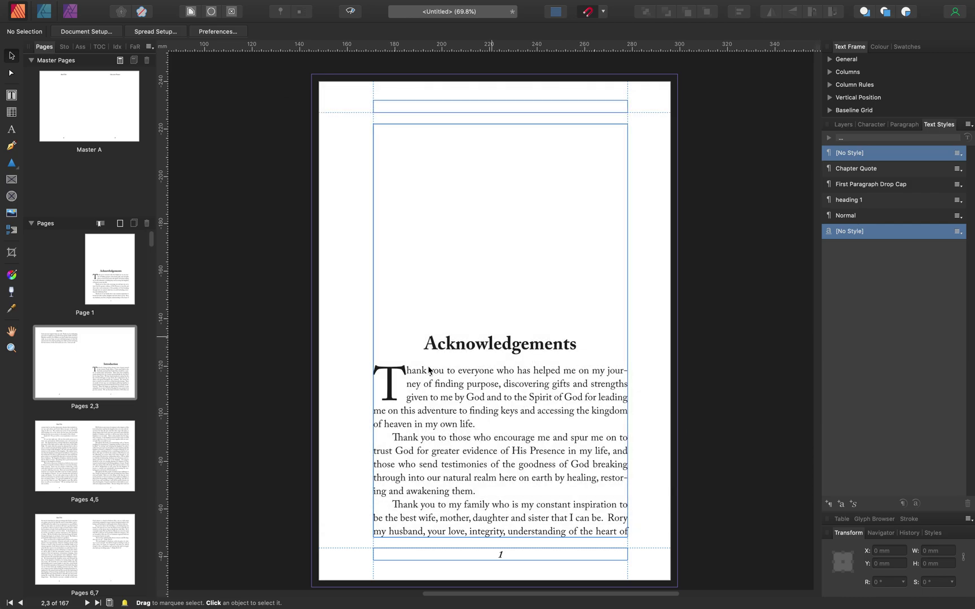
Review paragraph breaks and line alignment across facing pages from the Acknowledgements through to pages 16 and 17
{"action": "scroll", "coordinate": [322, 370], "scroll_direction": "down", "scroll_amount": 10}
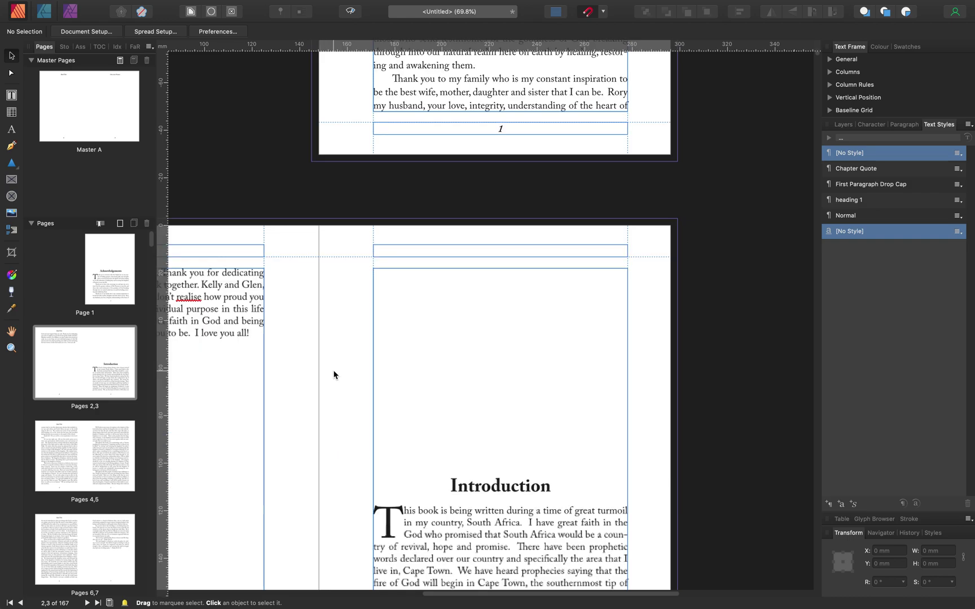
{"action": "scroll", "coordinate": [381, 356], "scroll_direction": "up", "scroll_amount": 5}
{"action": "scroll", "coordinate": [381, 348], "scroll_direction": "down", "scroll_amount": 8}
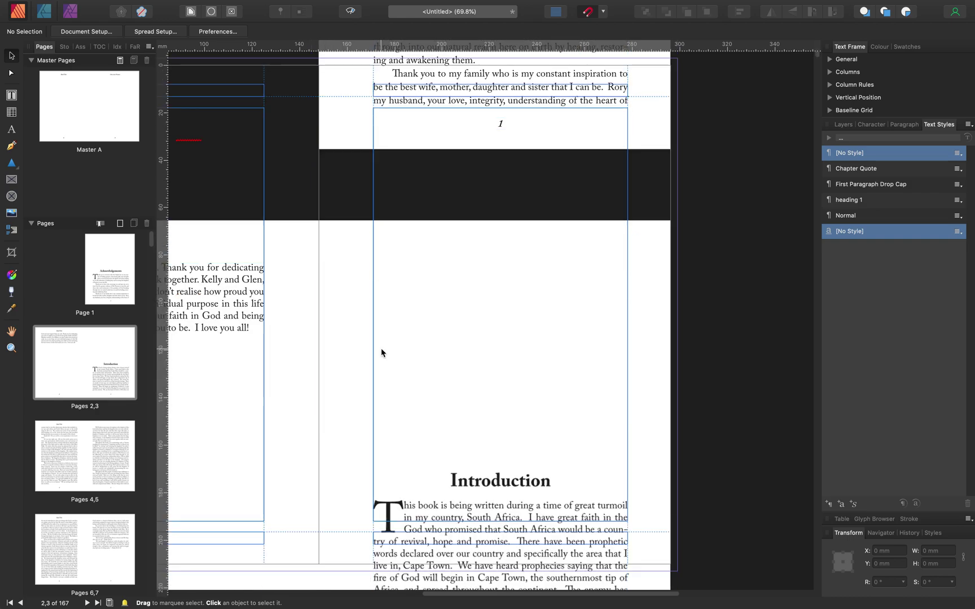
{"action": "left_click_drag", "start_coordinate": [474, 592], "coordinate": [421, 595]}
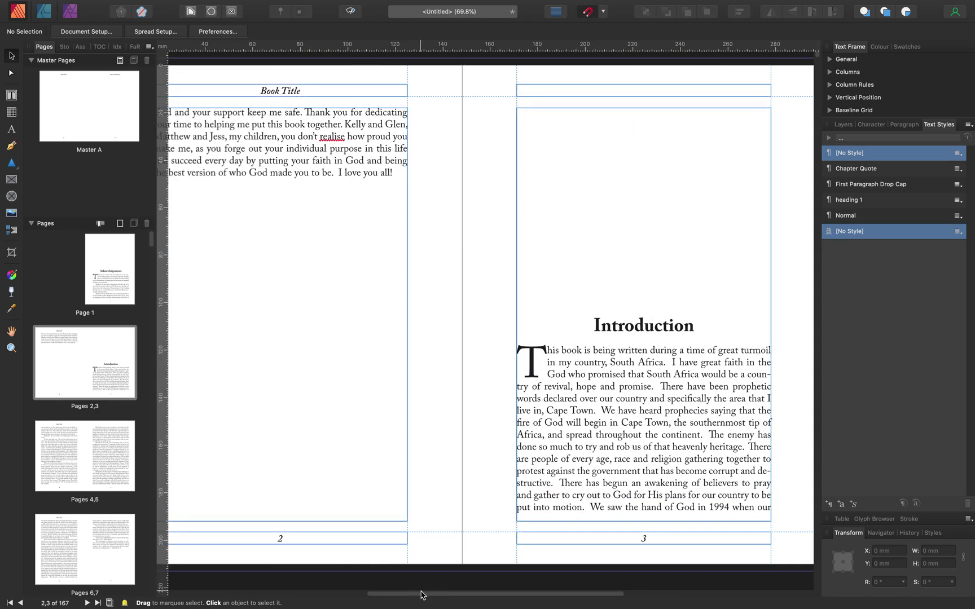
{"action": "key", "text": "super+0"}
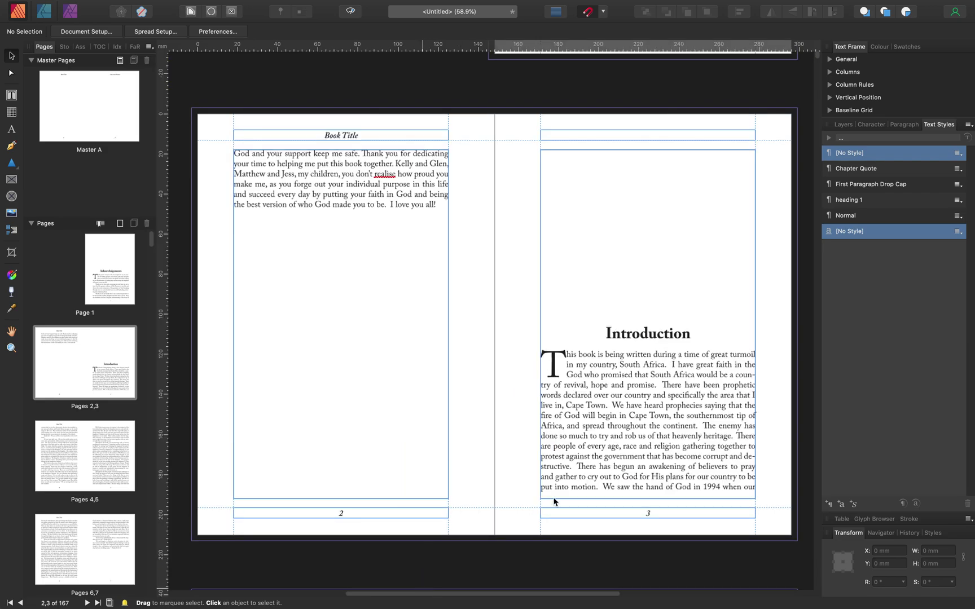
{"action": "scroll", "coordinate": [679, 316], "scroll_direction": "down", "scroll_amount": 8}
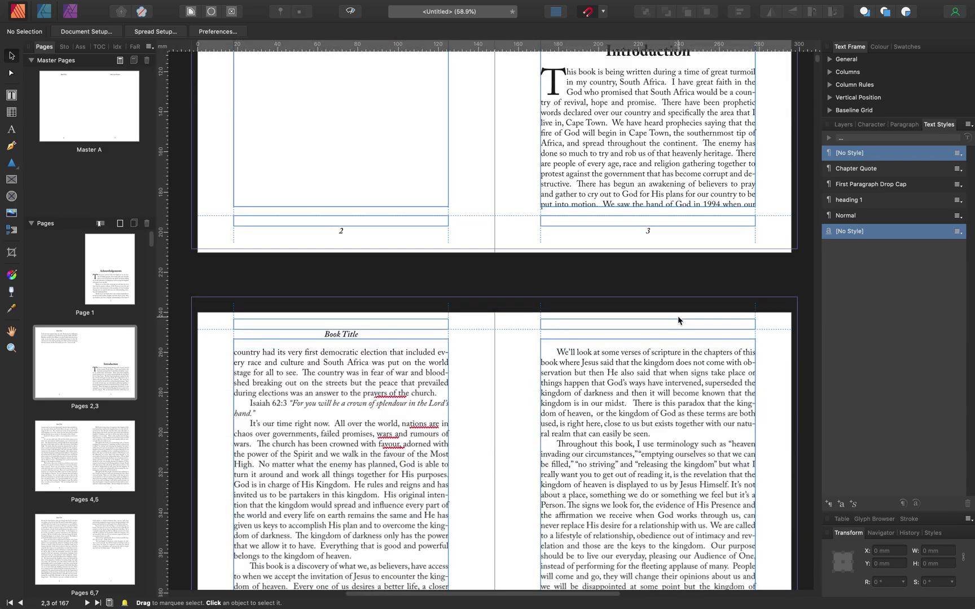
{"action": "scroll", "coordinate": [678, 319], "scroll_direction": "down", "scroll_amount": 5}
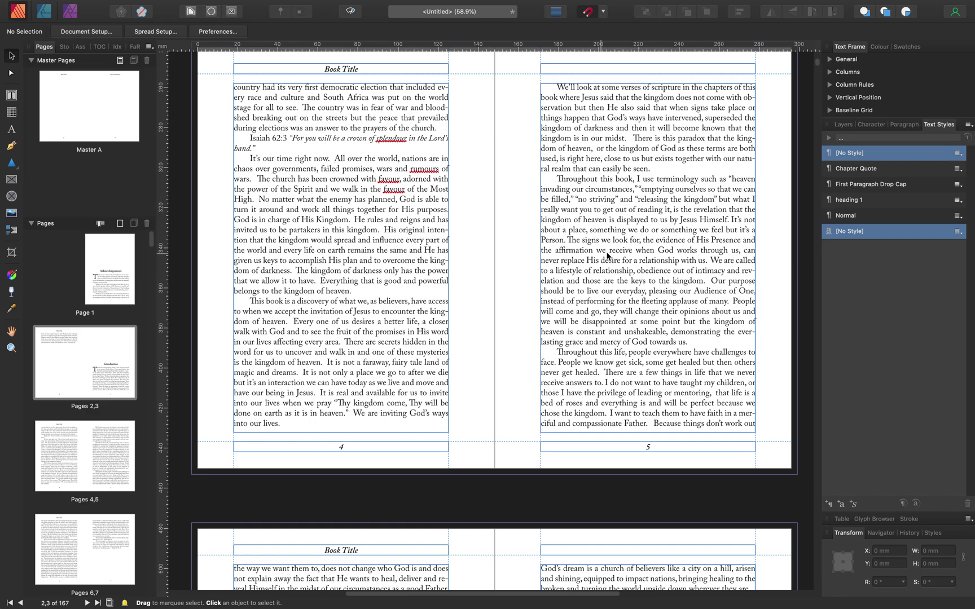
{"action": "scroll", "coordinate": [652, 255], "scroll_direction": "down", "scroll_amount": 15}
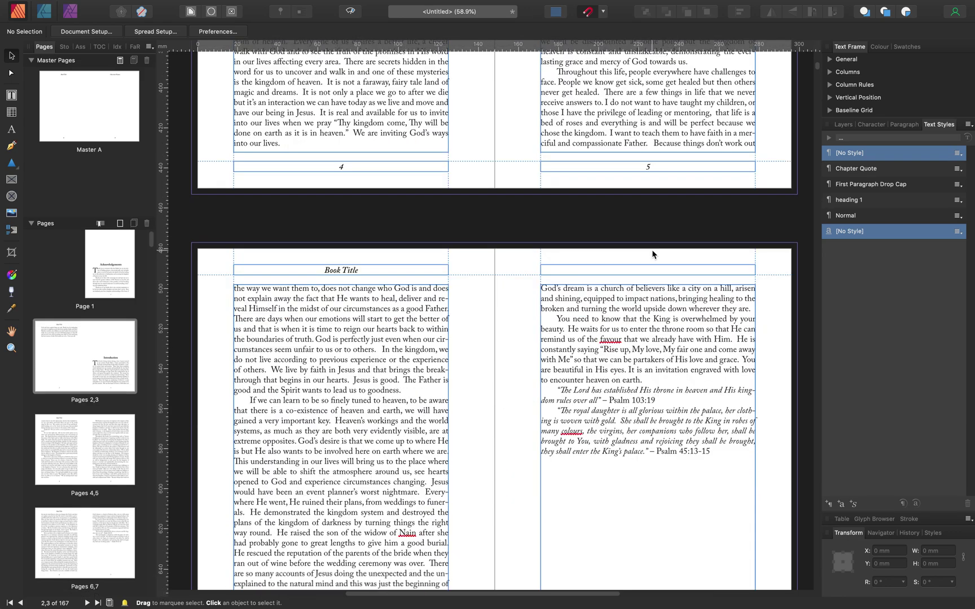
{"action": "scroll", "coordinate": [652, 248], "scroll_direction": "down", "scroll_amount": 15}
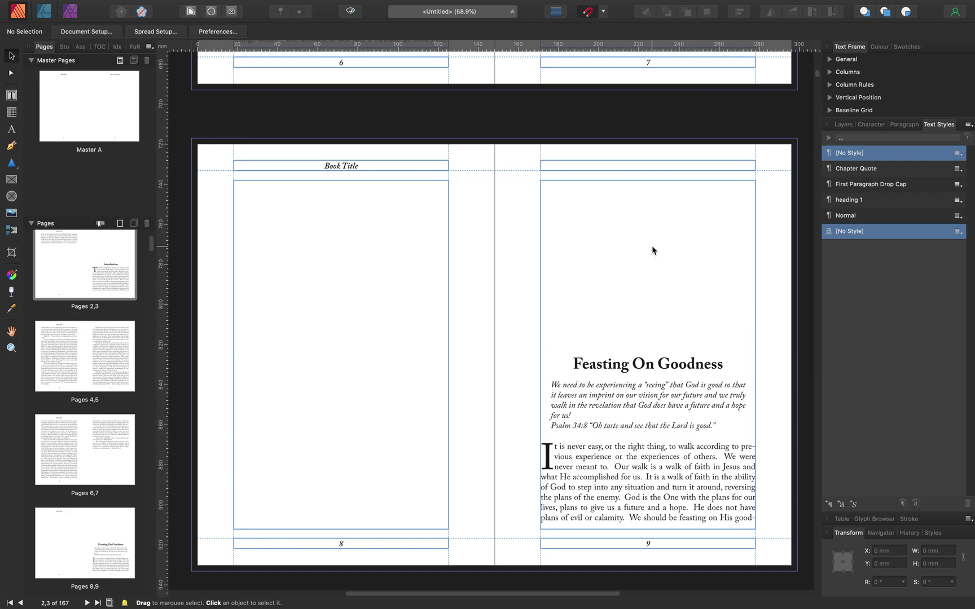
{"action": "scroll", "coordinate": [654, 248], "scroll_direction": "down", "scroll_amount": 15}
{"action": "scroll", "coordinate": [655, 248], "scroll_direction": "down", "scroll_amount": 15}
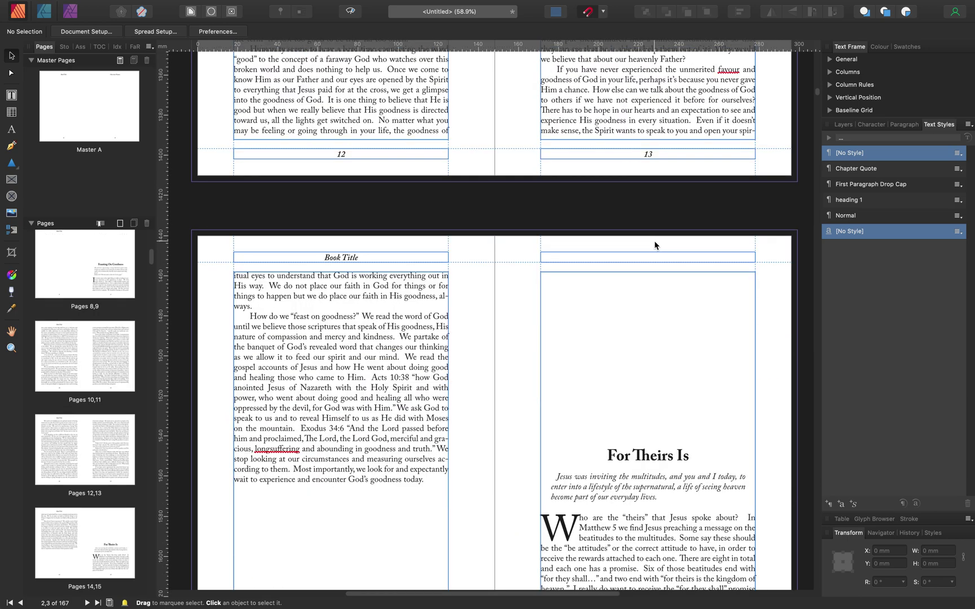
{"action": "scroll", "coordinate": [654, 244], "scroll_direction": "up", "scroll_amount": 15}
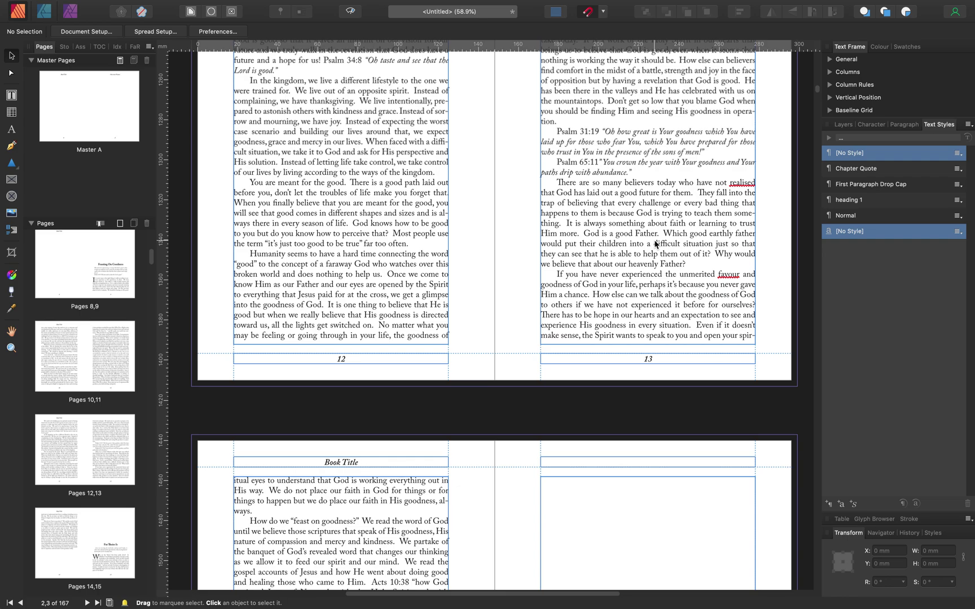
{"action": "scroll", "coordinate": [654, 243], "scroll_direction": "down", "scroll_amount": 15}
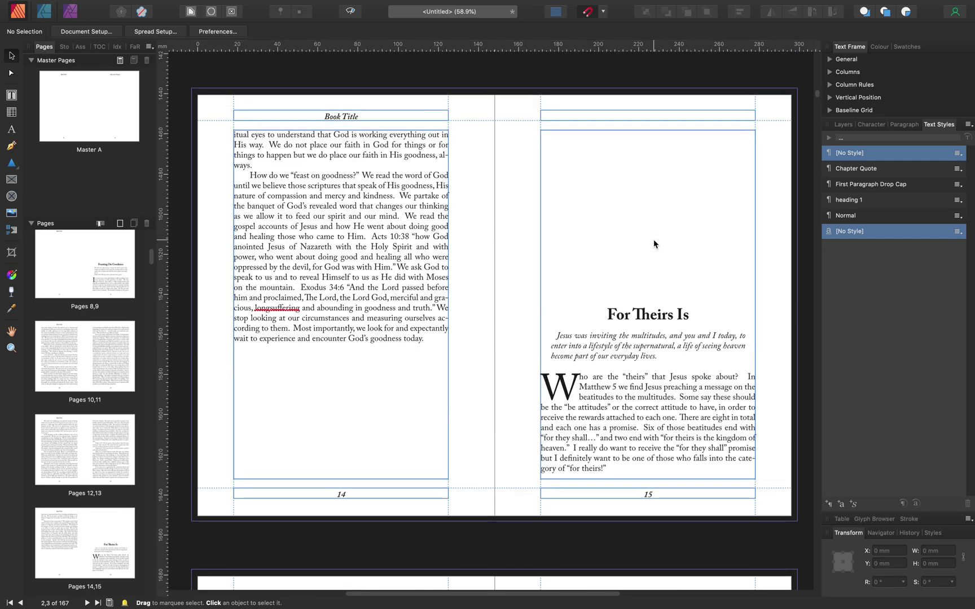
{"action": "scroll", "coordinate": [653, 239], "scroll_direction": "down", "scroll_amount": 5}
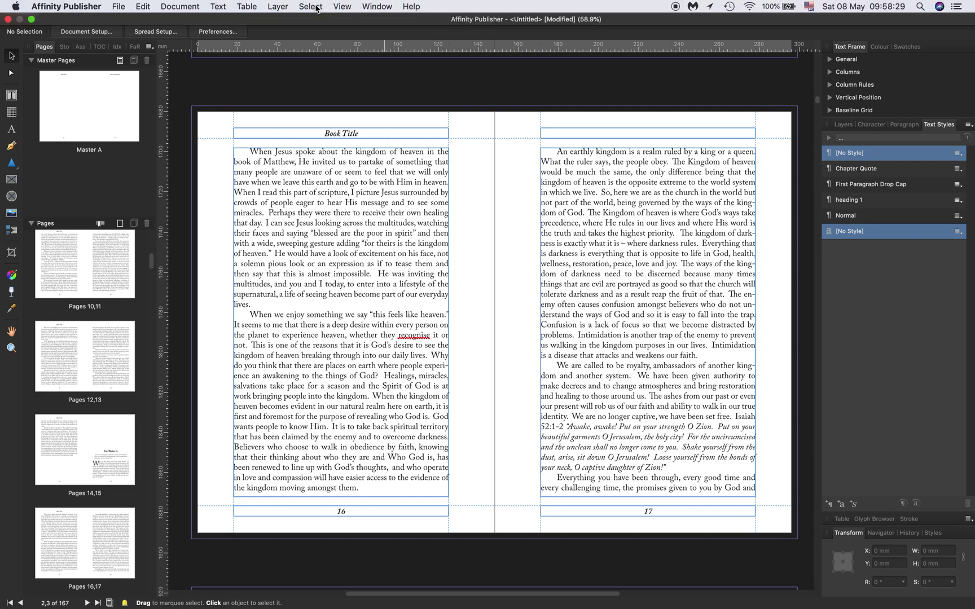
Try showing the baseline grid and previewing the spread on pages 16 and 17
{"action": "left_click", "coordinate": [342, 7]}
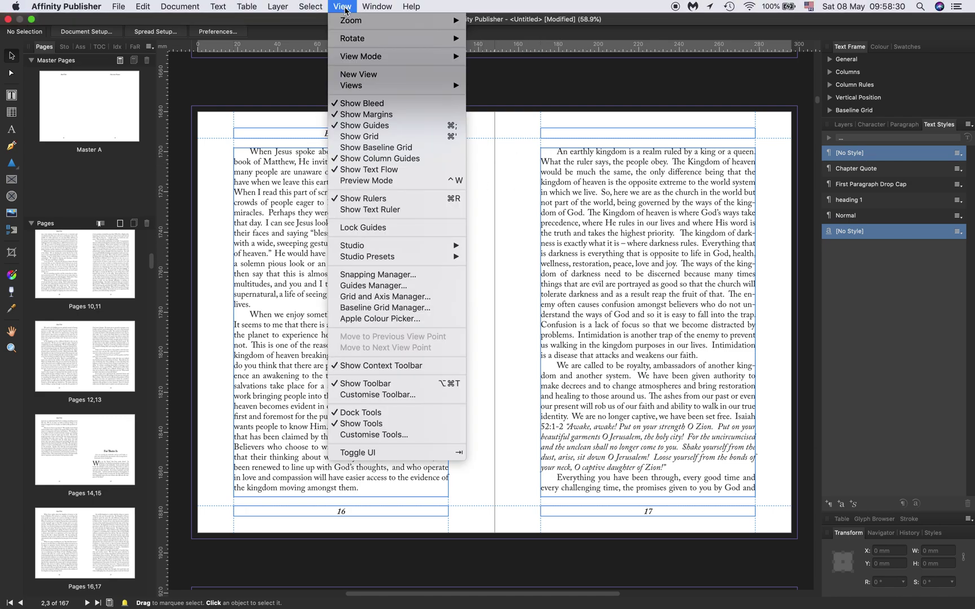
{"action": "left_click", "coordinate": [394, 150]}
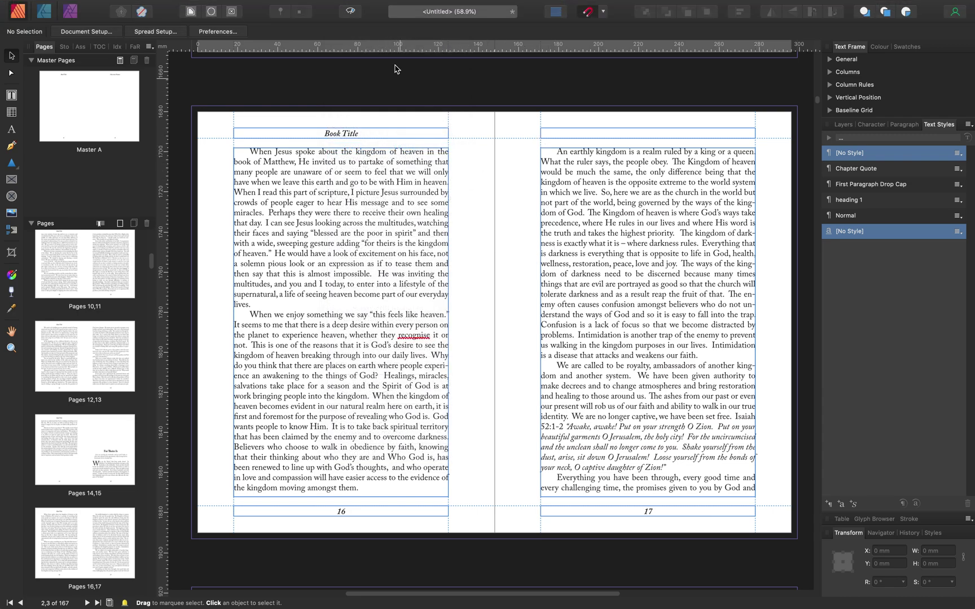
{"action": "mouse_move", "coordinate": [387, 4]}
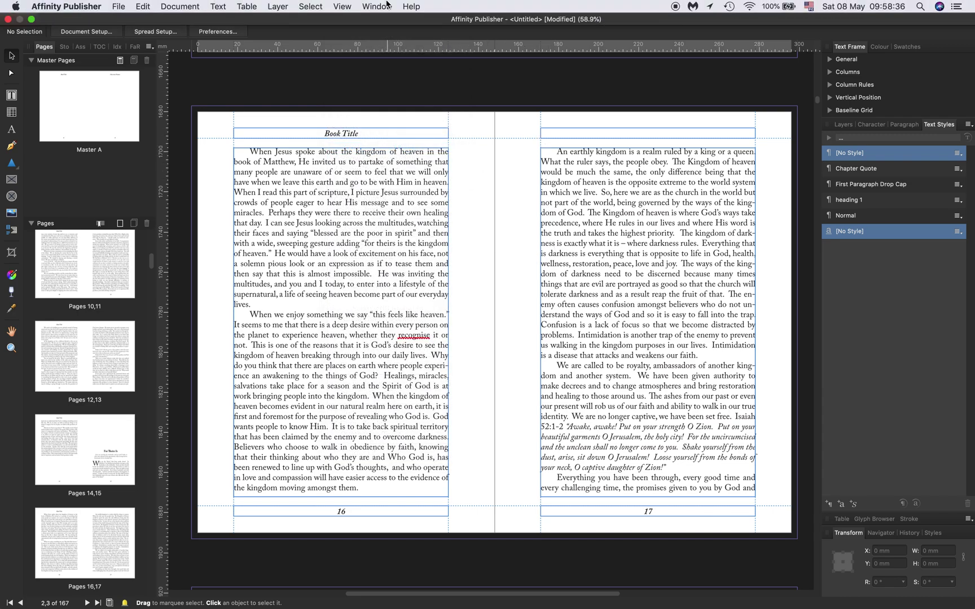
{"action": "left_click", "coordinate": [344, 7]}
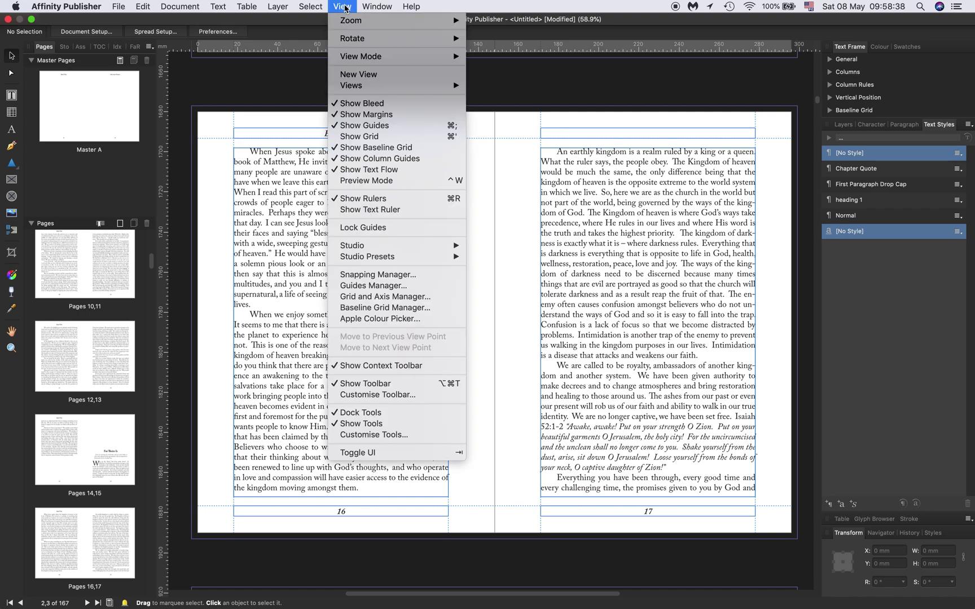
{"action": "left_click", "coordinate": [358, 147]}
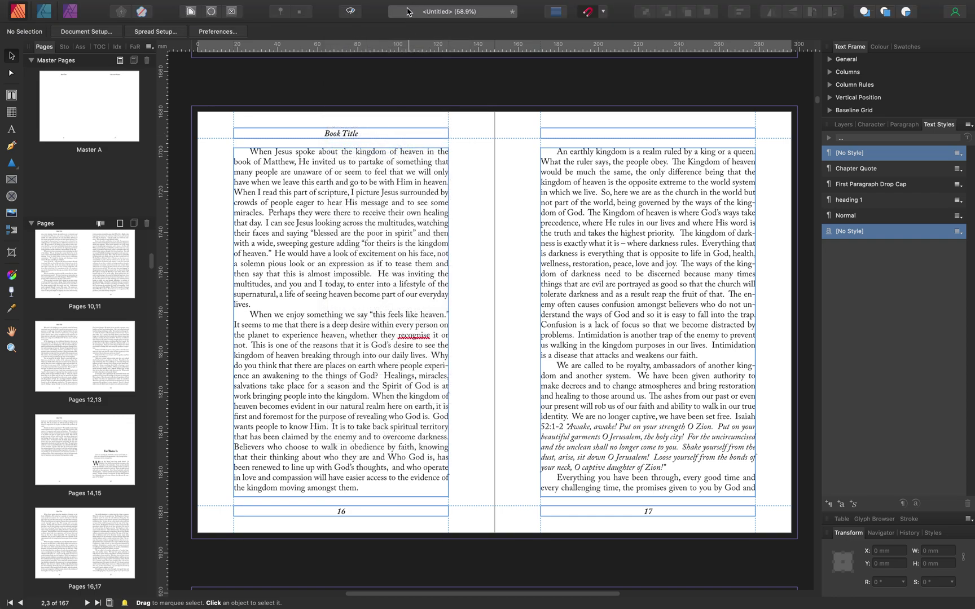
{"action": "left_click", "coordinate": [350, 12]}
{"action": "left_click", "coordinate": [350, 12]}
Try using a frame-level baseline grid on the text frame holding the For Theirs Is chapter opening on page 15
{"action": "scroll", "coordinate": [683, 269], "scroll_direction": "up", "scroll_amount": 10}
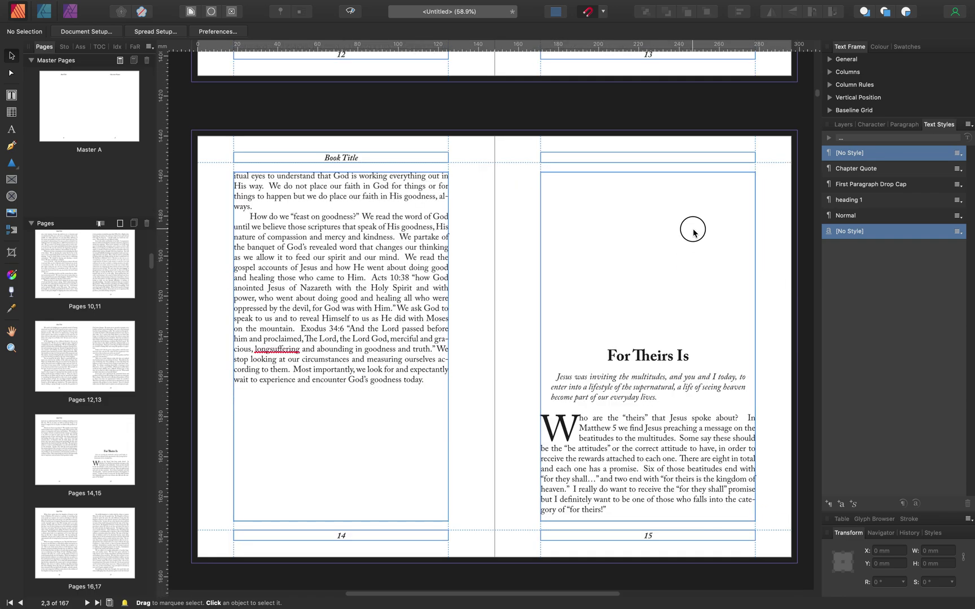
{"action": "left_click", "coordinate": [692, 229]}
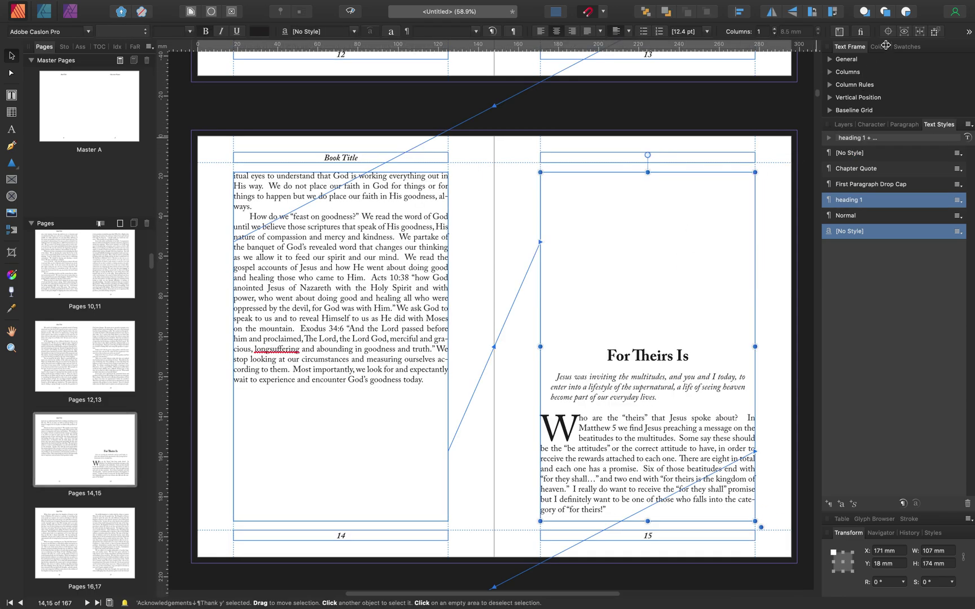
{"action": "left_click", "coordinate": [832, 111]}
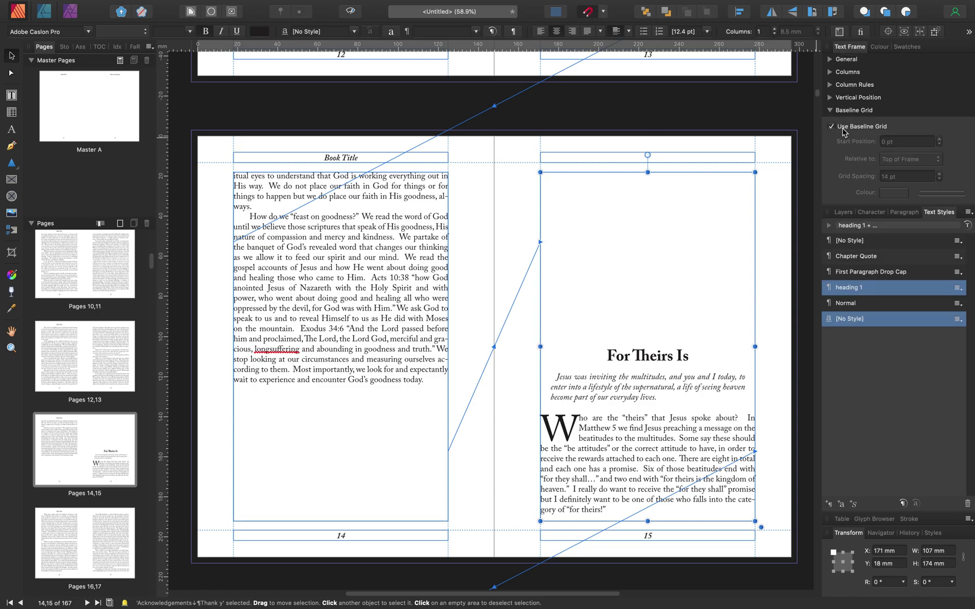
{"action": "left_click", "coordinate": [832, 126]}
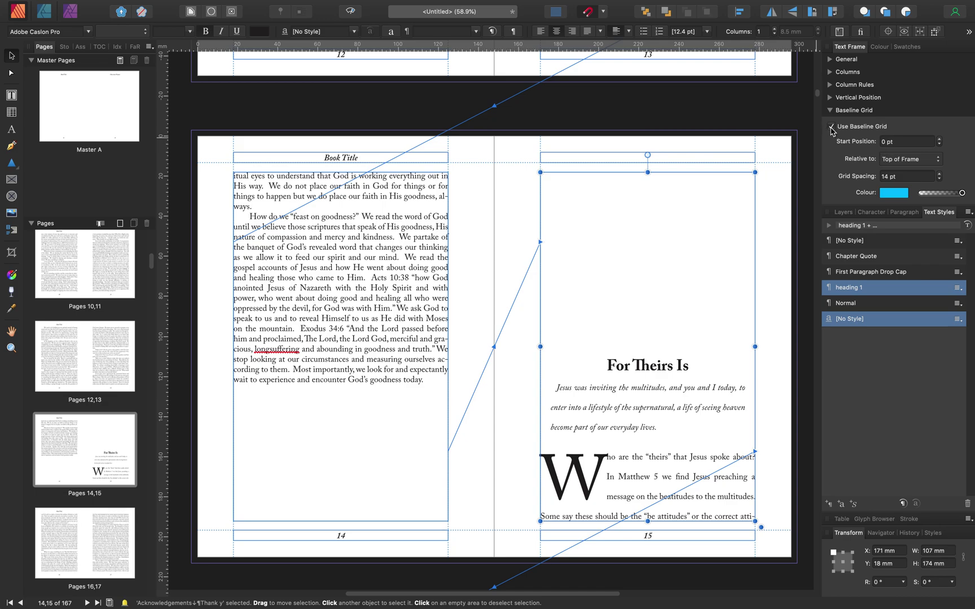
{"action": "left_click", "coordinate": [831, 127]}
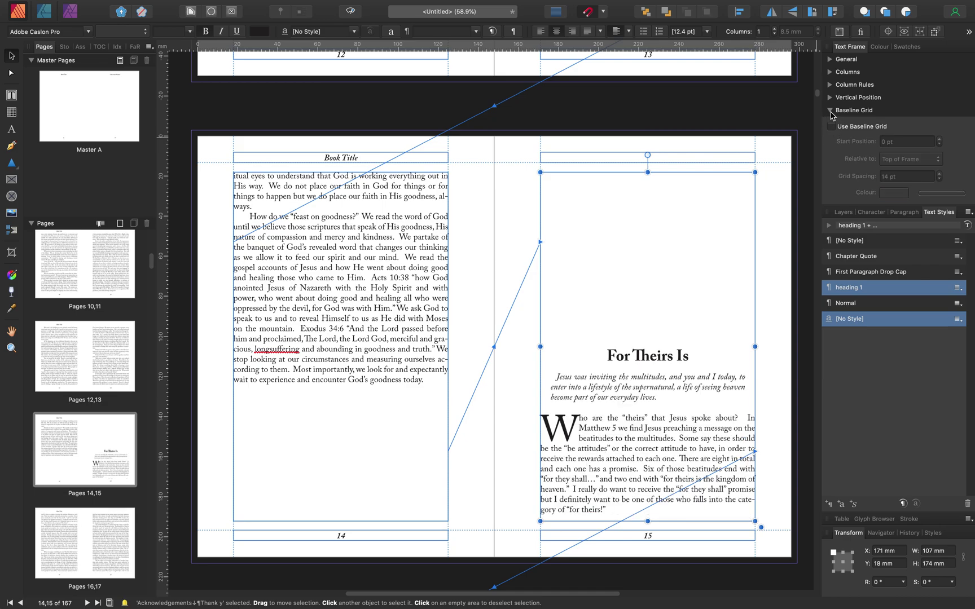
{"action": "left_click", "coordinate": [831, 113]}
{"action": "left_click", "coordinate": [674, 106]}
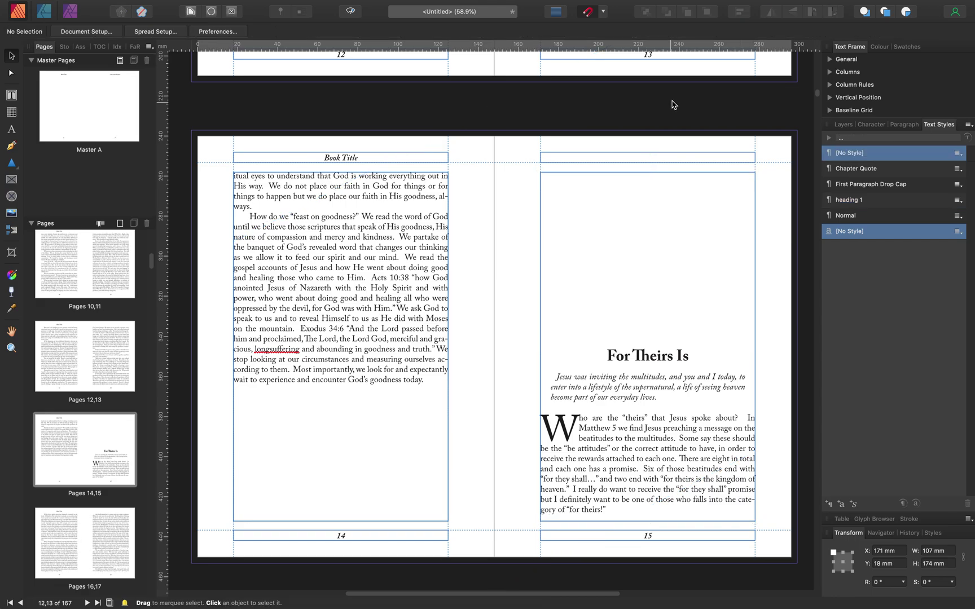
Try showing the baseline grid on the body text spreads of pages 16 to 19
{"action": "left_click", "coordinate": [692, 206]}
{"action": "scroll", "coordinate": [692, 211], "scroll_direction": "down", "scroll_amount": 5}
{"action": "scroll", "coordinate": [691, 216], "scroll_direction": "down", "scroll_amount": 15}
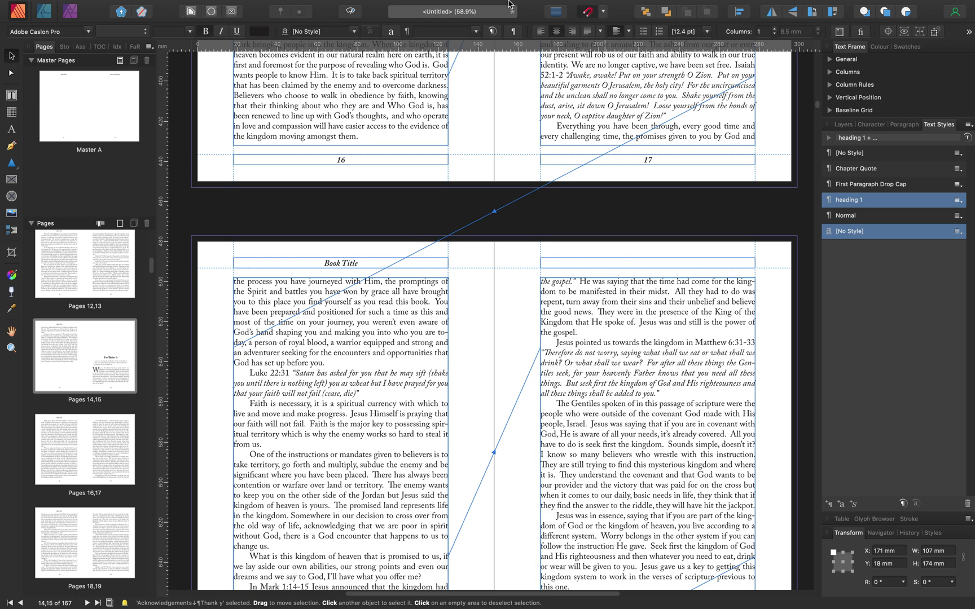
{"action": "mouse_move", "coordinate": [506, 4]}
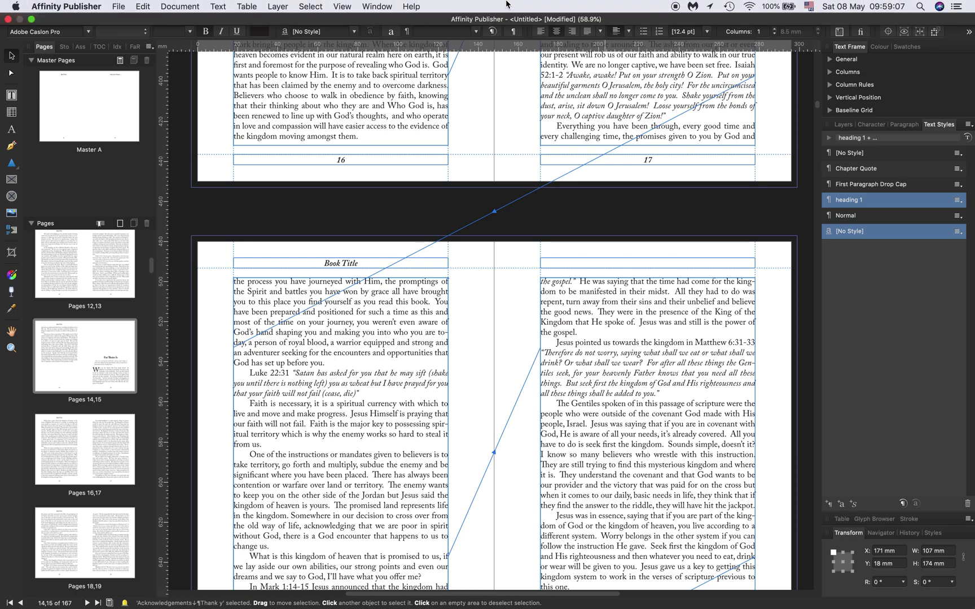
{"action": "left_click", "coordinate": [342, 7]}
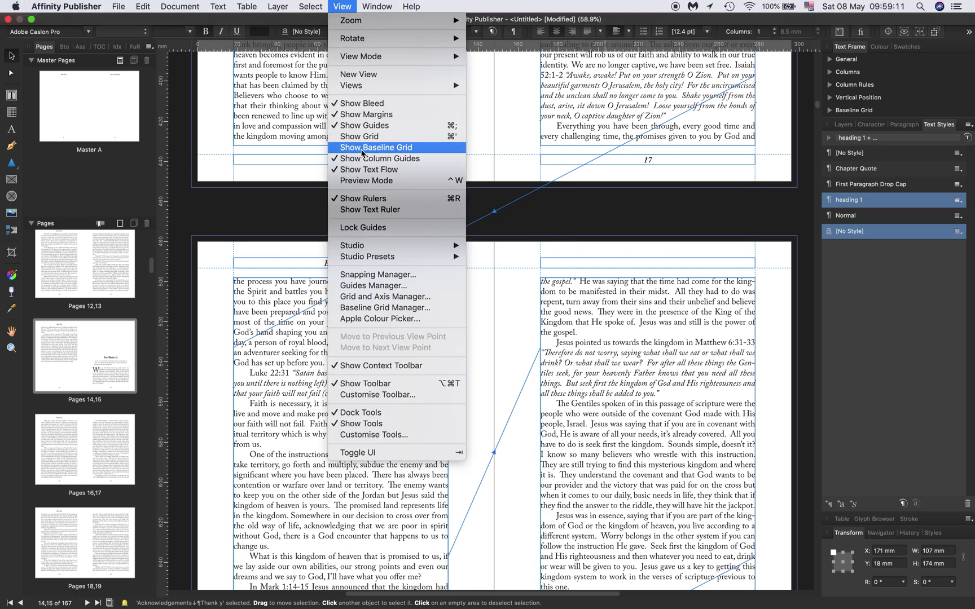
{"action": "left_click", "coordinate": [373, 148]}
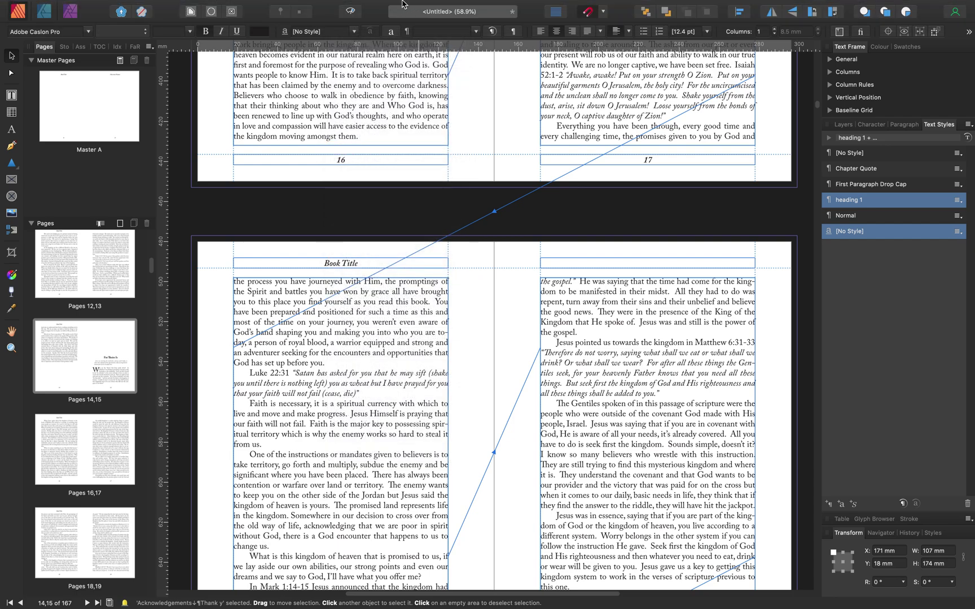
{"action": "mouse_move", "coordinate": [368, 3]}
{"action": "left_click", "coordinate": [341, 7]}
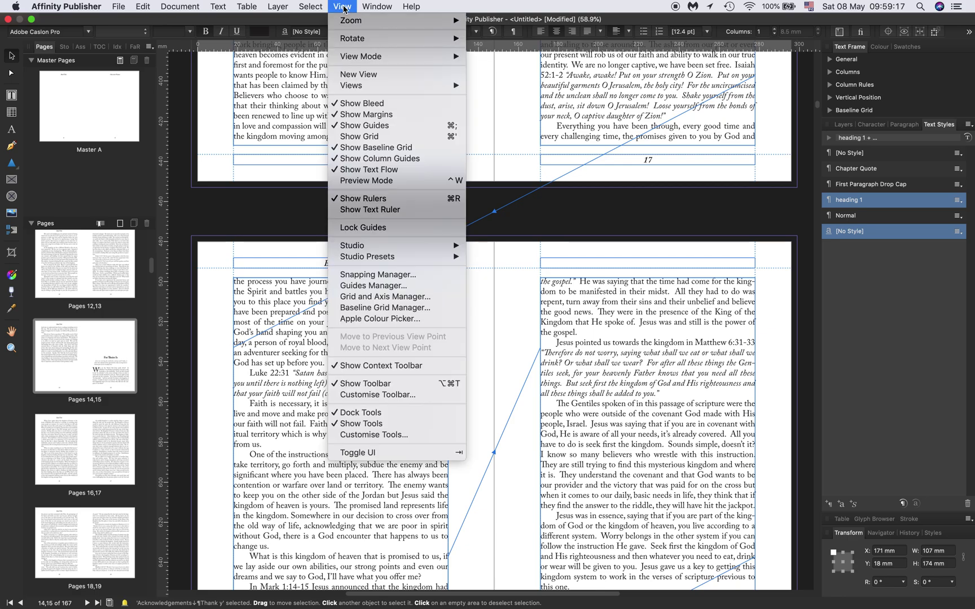
{"action": "left_click", "coordinate": [339, 149]}
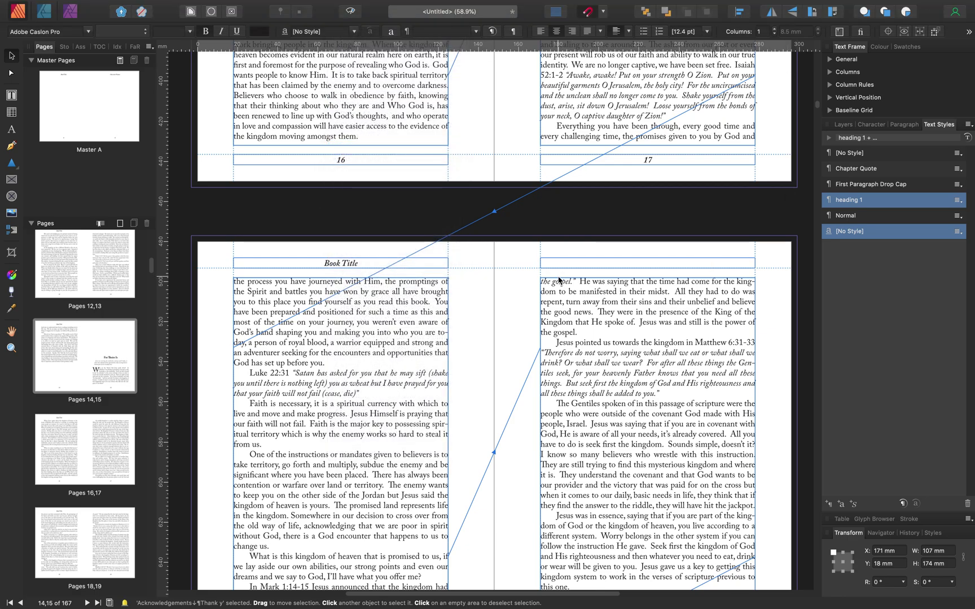
Review paragraph breaks and bottom-line alignment across the facing pages from 18 to 41, returning to the Kingdom Appetites opening on page 33
{"action": "scroll", "coordinate": [666, 354], "scroll_direction": "down", "scroll_amount": 15}
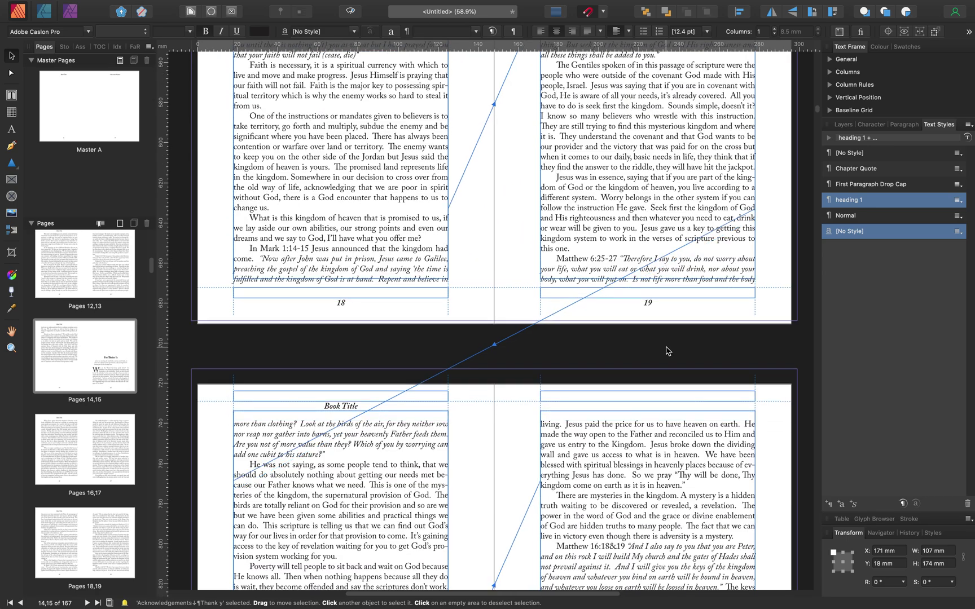
{"action": "scroll", "coordinate": [667, 347], "scroll_direction": "down", "scroll_amount": 15}
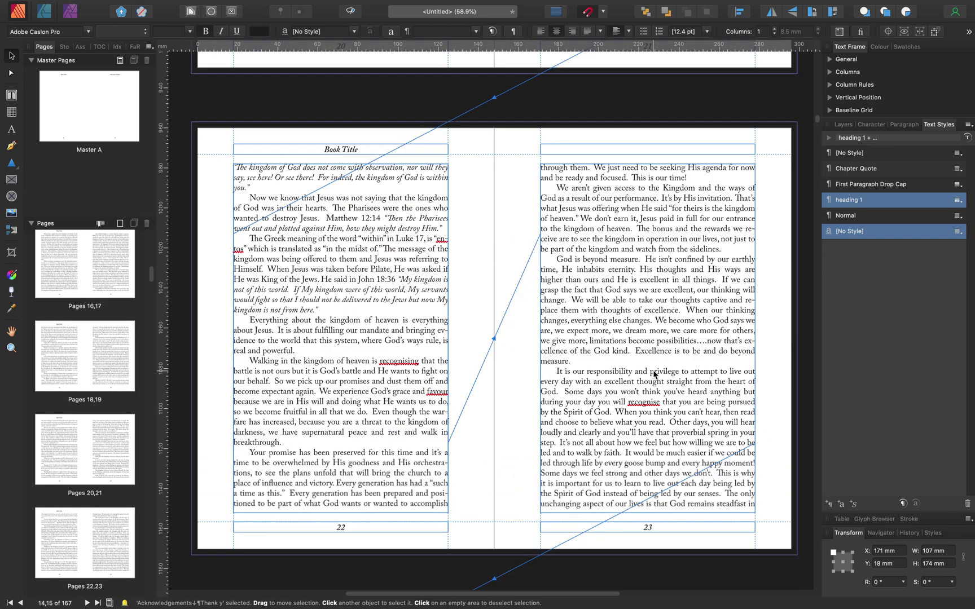
{"action": "scroll", "coordinate": [654, 372], "scroll_direction": "down", "scroll_amount": 15}
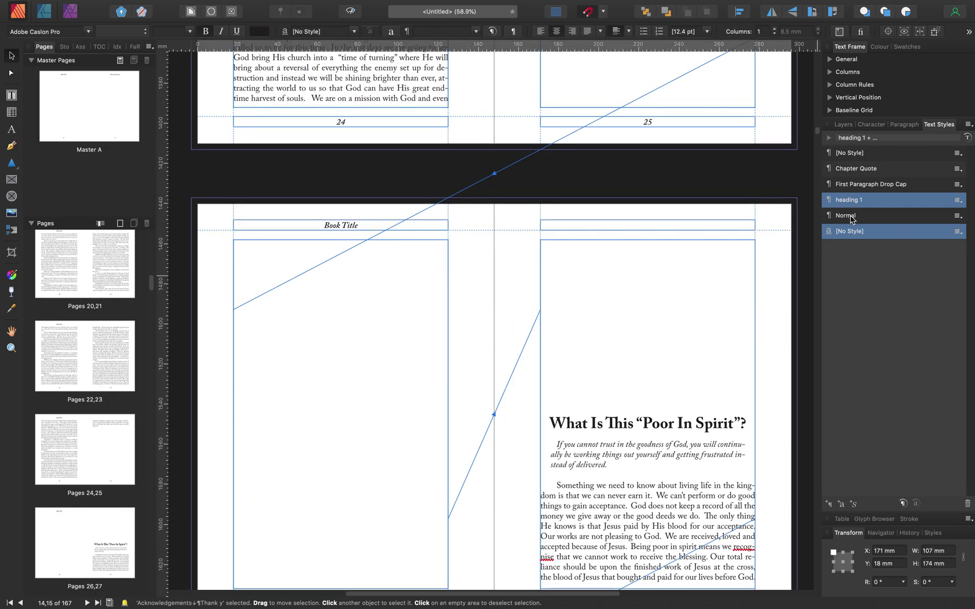
{"action": "scroll", "coordinate": [643, 349], "scroll_direction": "down", "scroll_amount": 12}
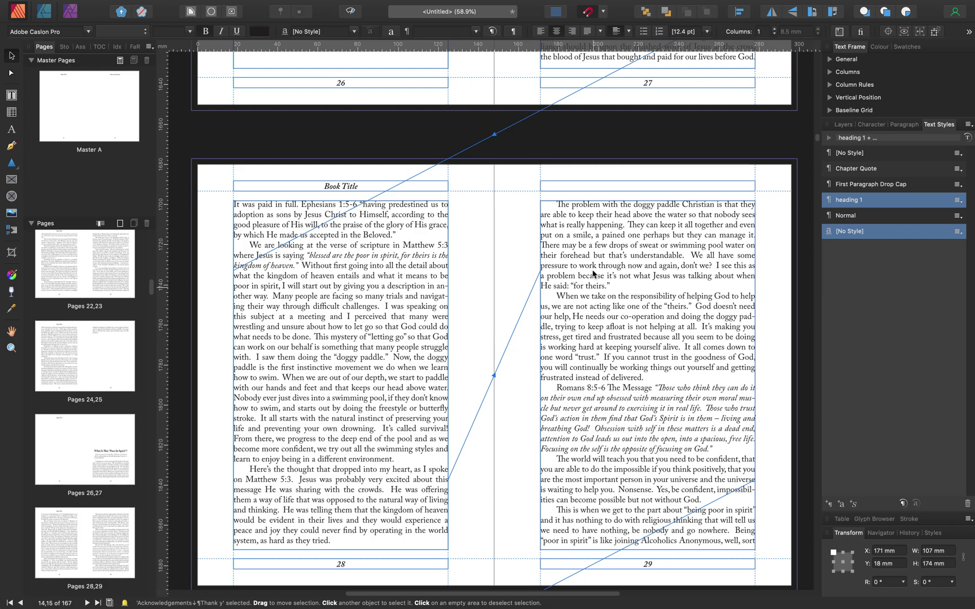
{"action": "scroll", "coordinate": [598, 282], "scroll_direction": "down", "scroll_amount": 12}
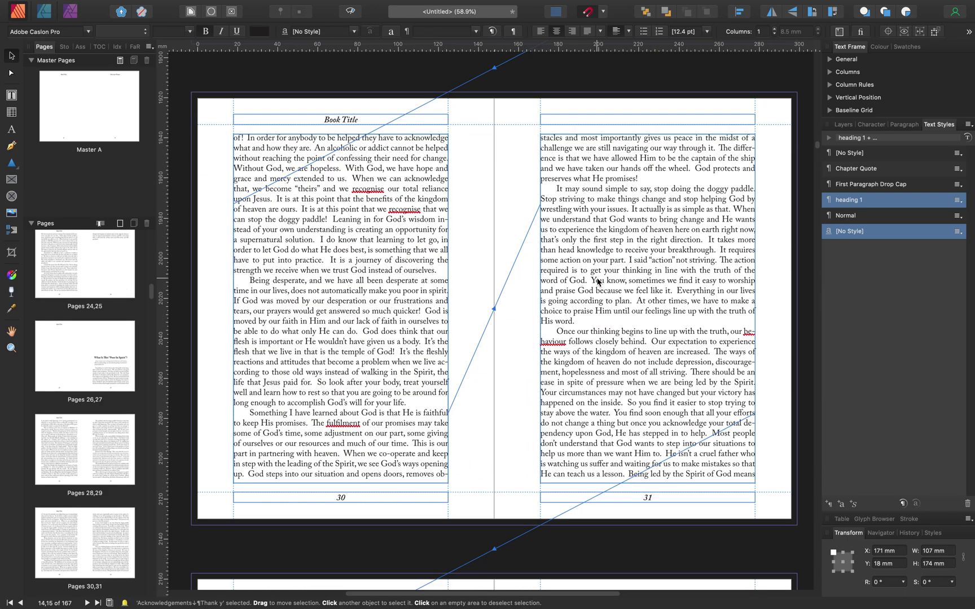
{"action": "scroll", "coordinate": [598, 281], "scroll_direction": "down", "scroll_amount": 10}
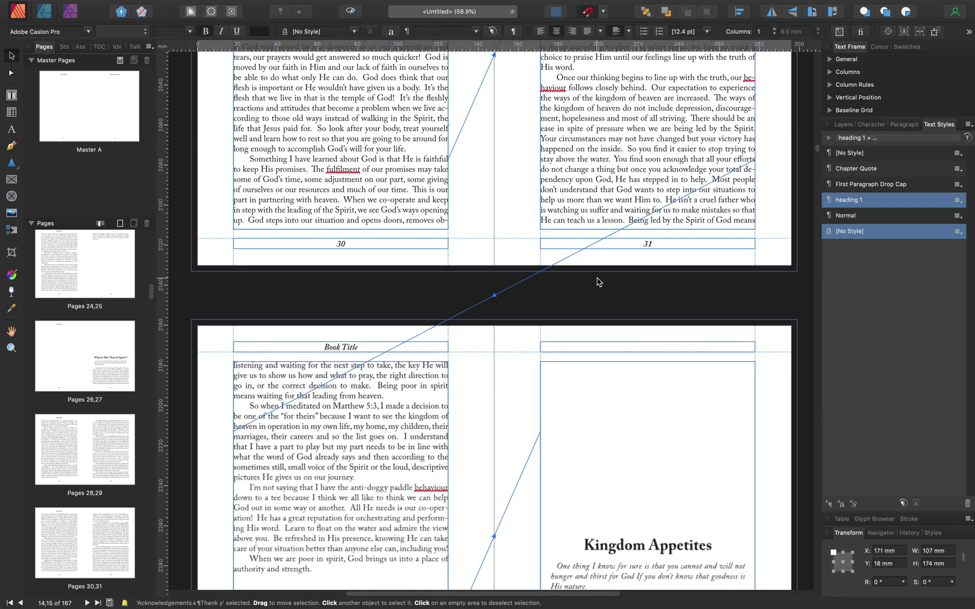
{"action": "scroll", "coordinate": [598, 279], "scroll_direction": "down", "scroll_amount": 10}
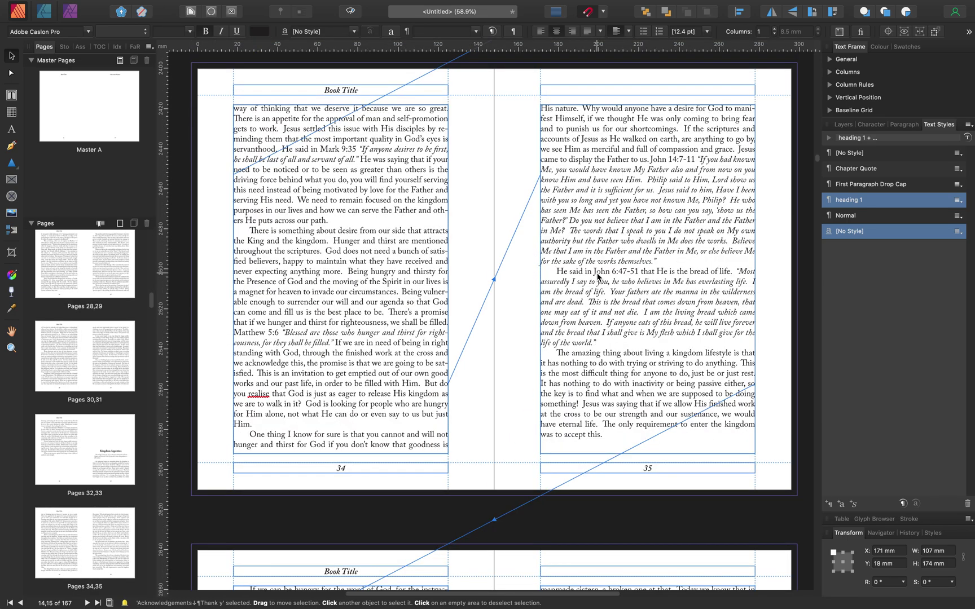
{"action": "scroll", "coordinate": [598, 276], "scroll_direction": "down", "scroll_amount": 6}
{"action": "scroll", "coordinate": [598, 271], "scroll_direction": "up", "scroll_amount": 3}
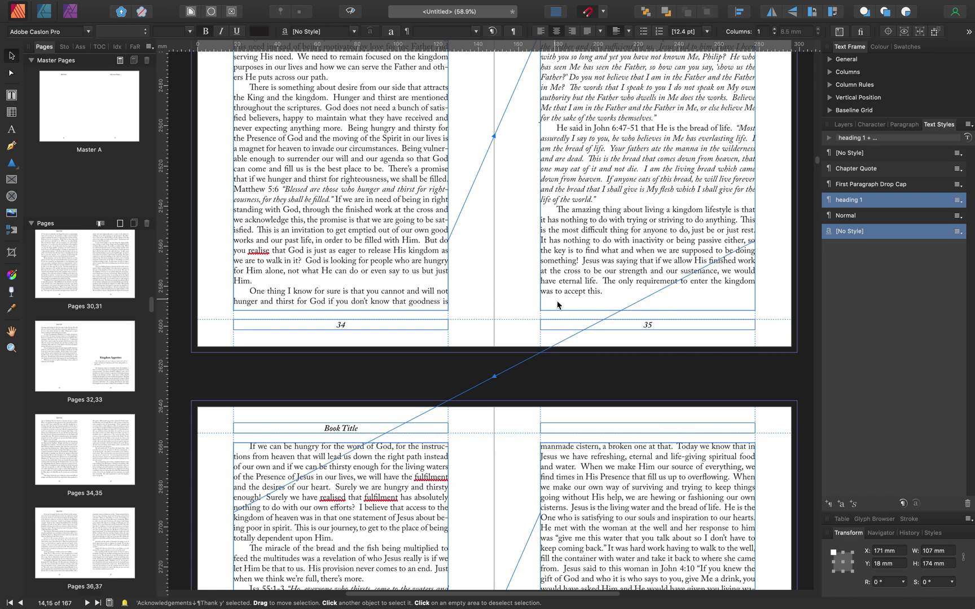
{"action": "scroll", "coordinate": [633, 179], "scroll_direction": "down", "scroll_amount": 1}
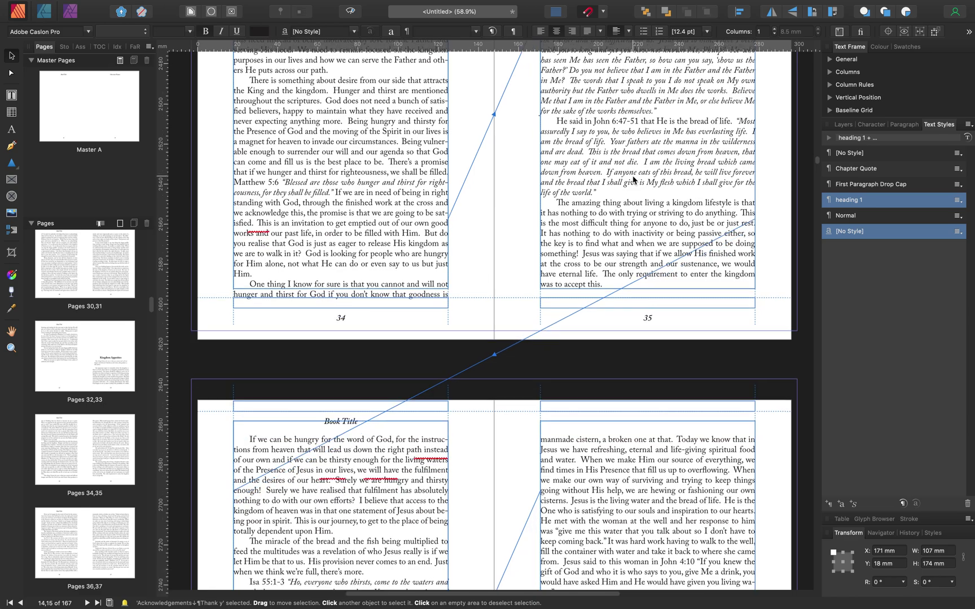
{"action": "scroll", "coordinate": [633, 179], "scroll_direction": "down", "scroll_amount": 16}
{"action": "scroll", "coordinate": [633, 179], "scroll_direction": "down", "scroll_amount": 10}
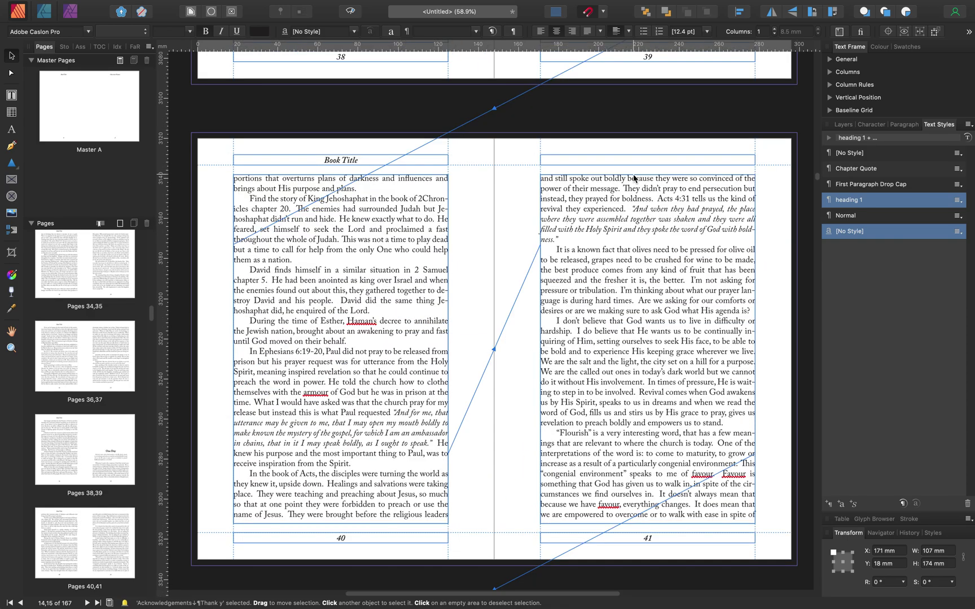
{"action": "scroll", "coordinate": [634, 178], "scroll_direction": "up", "scroll_amount": 20}
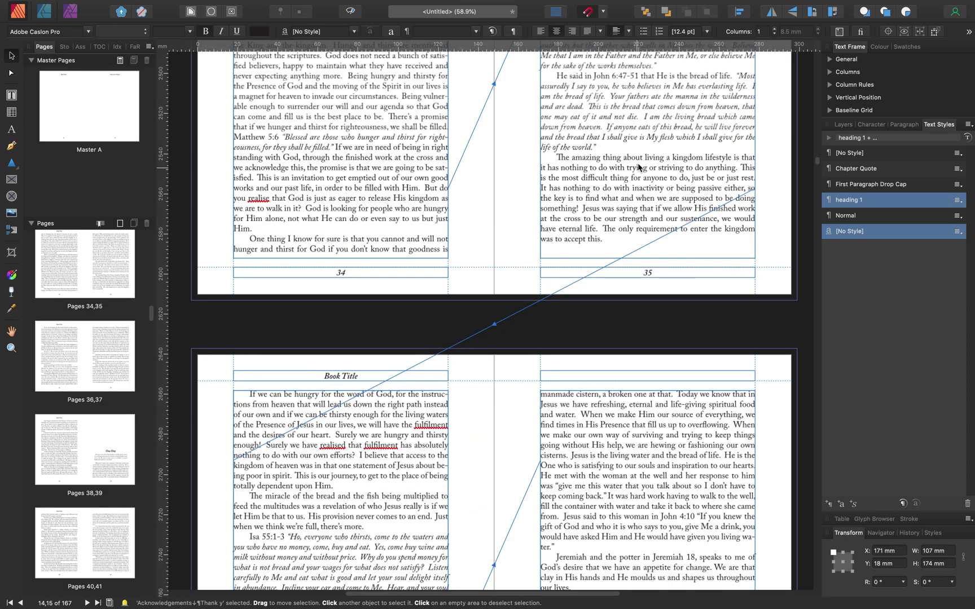
{"action": "scroll", "coordinate": [639, 168], "scroll_direction": "up", "scroll_amount": 18}
{"action": "scroll", "coordinate": [635, 399], "scroll_direction": "down", "scroll_amount": 3}
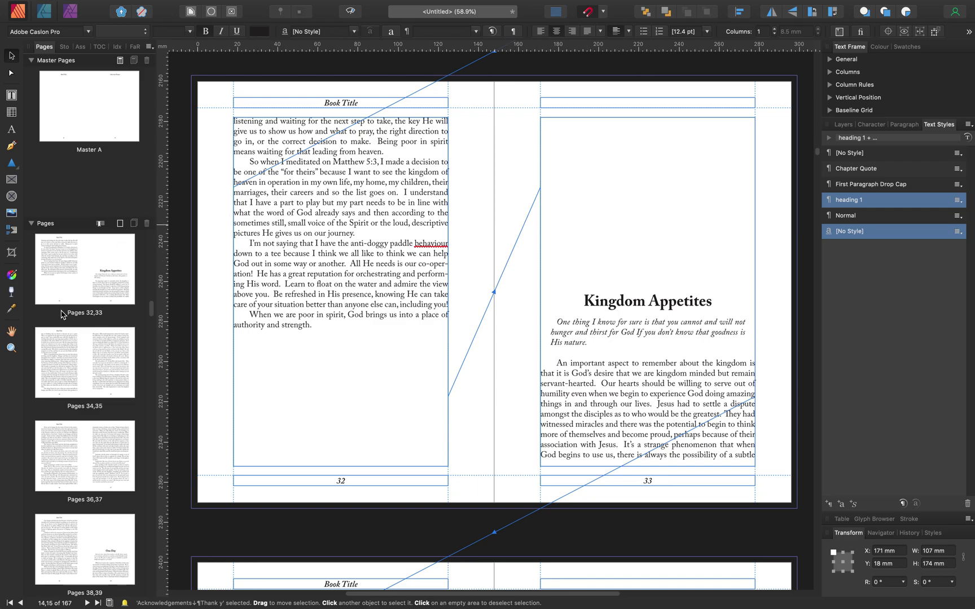
{"action": "mouse_move", "coordinate": [121, 5]}
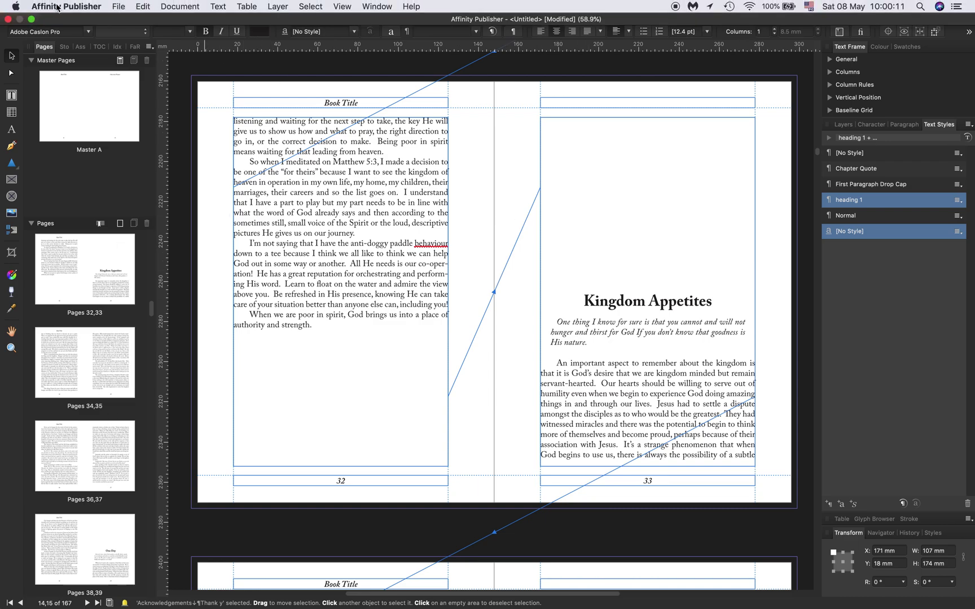